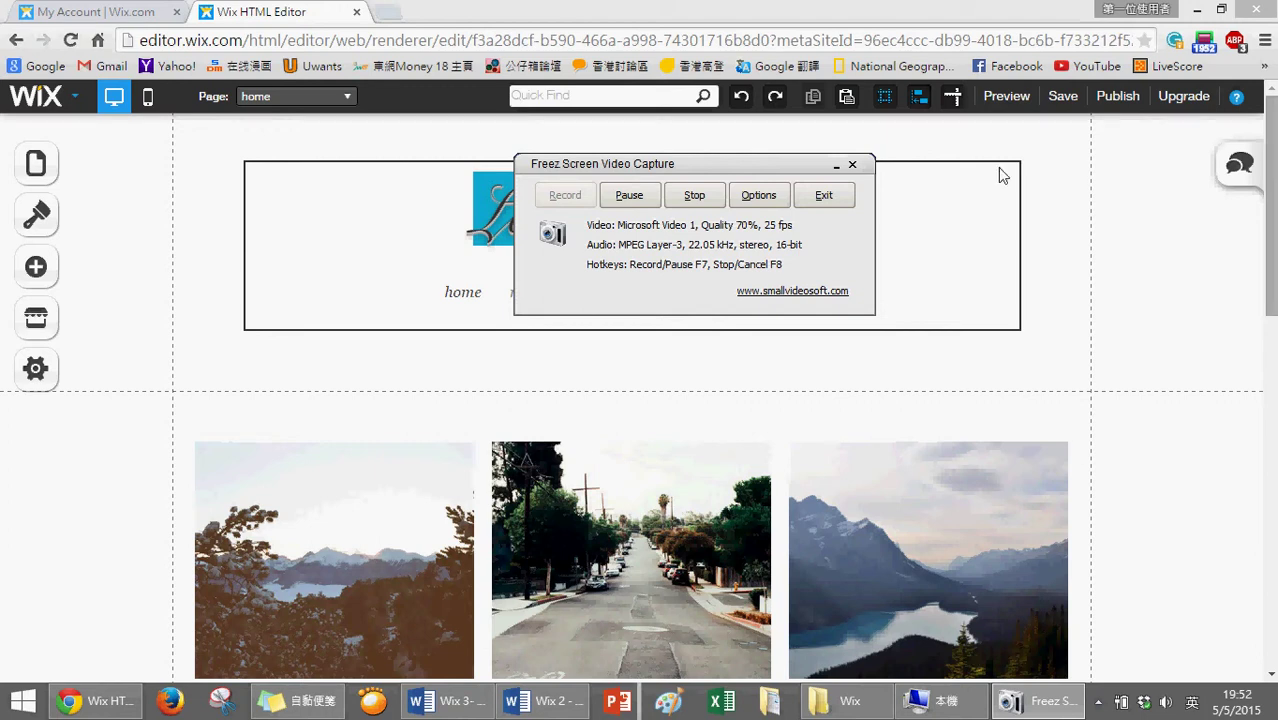
Minimize the screen capture window to reveal the Wix site's home page
click(836, 166)
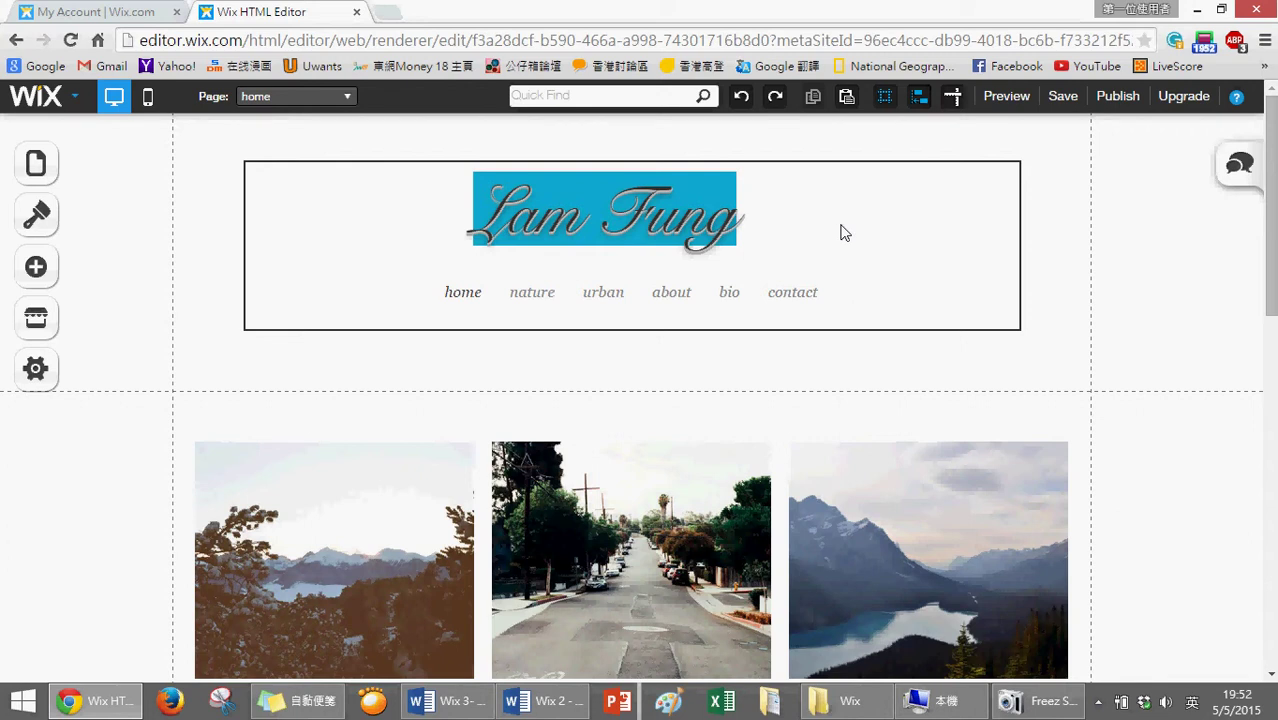
Review the 'Wix 3- sub pages' Word worksheet from the top, then return to the Wix editor
click(476, 707)
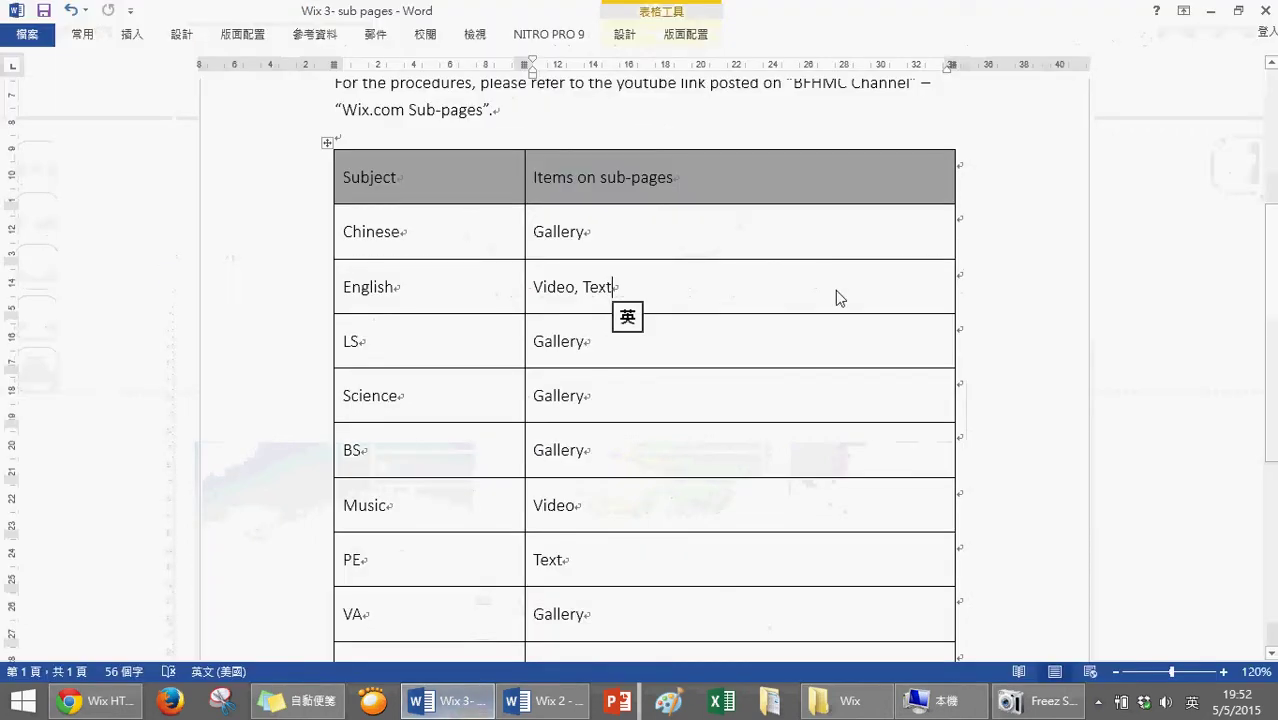
scroll(849, 299, up, 5)
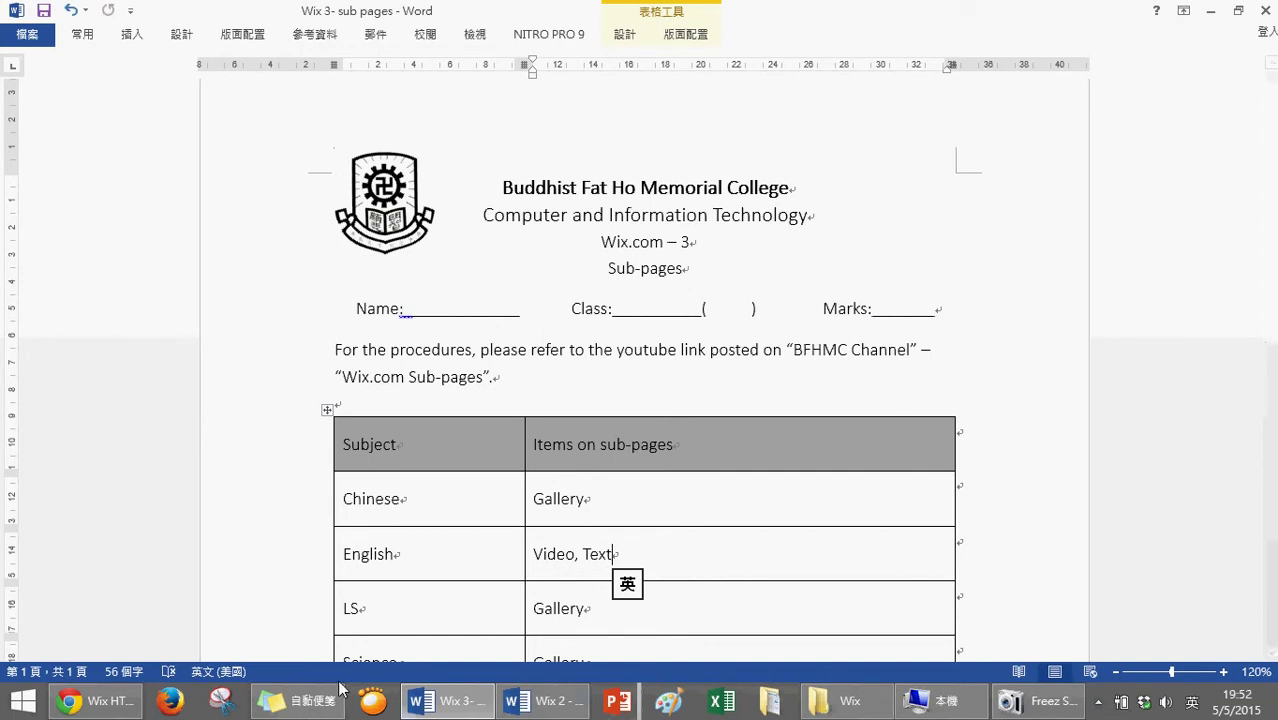
click(95, 701)
scroll(945, 326, down, 2)
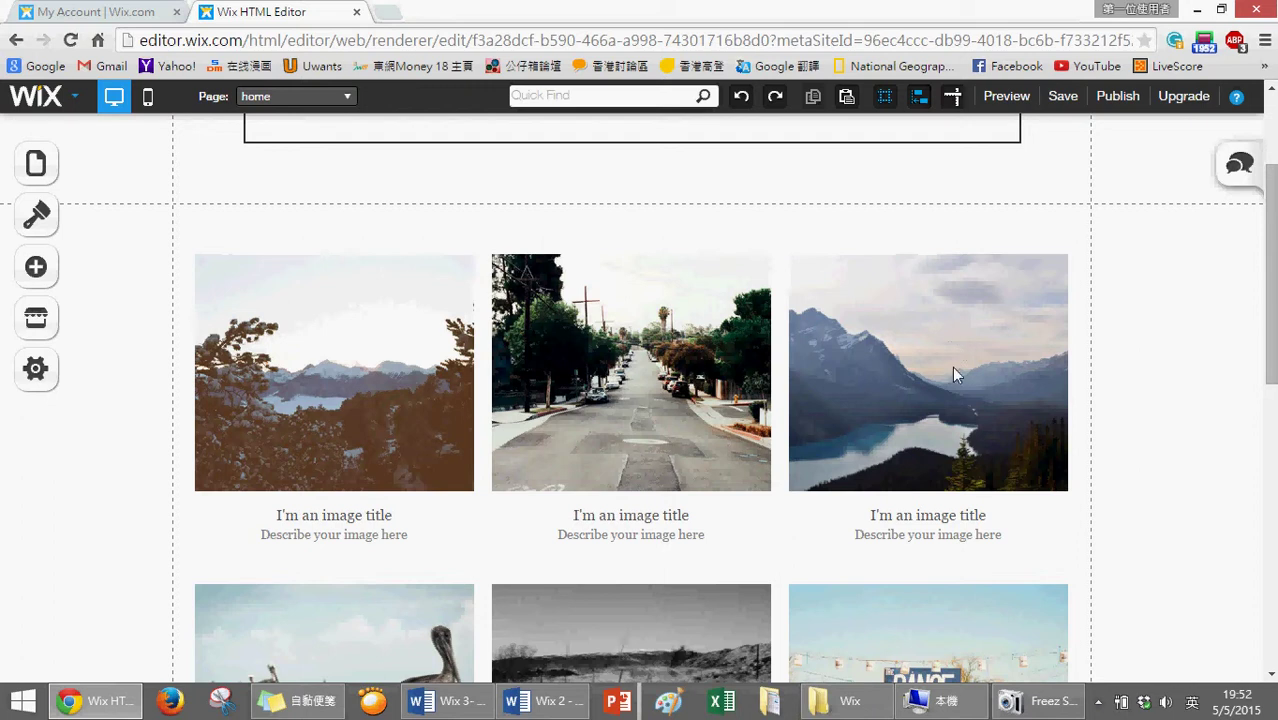
scroll(952, 368, up, 2)
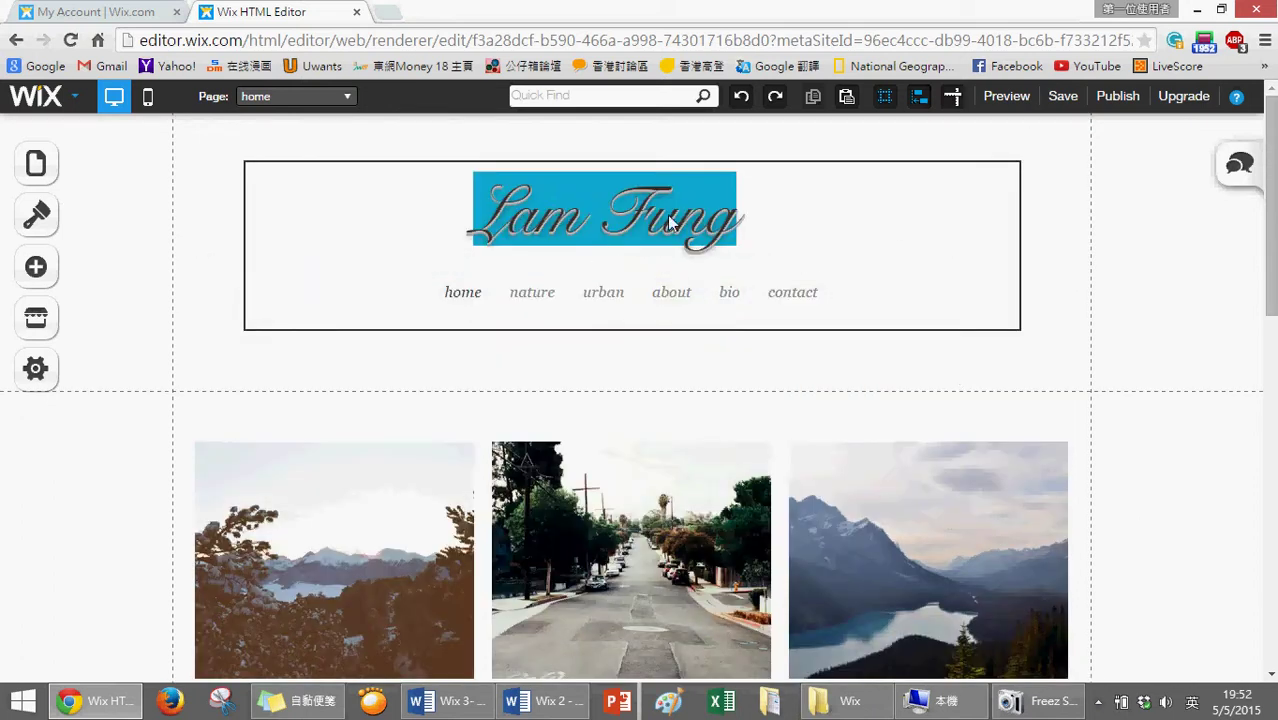
scroll(610, 222, down, 5)
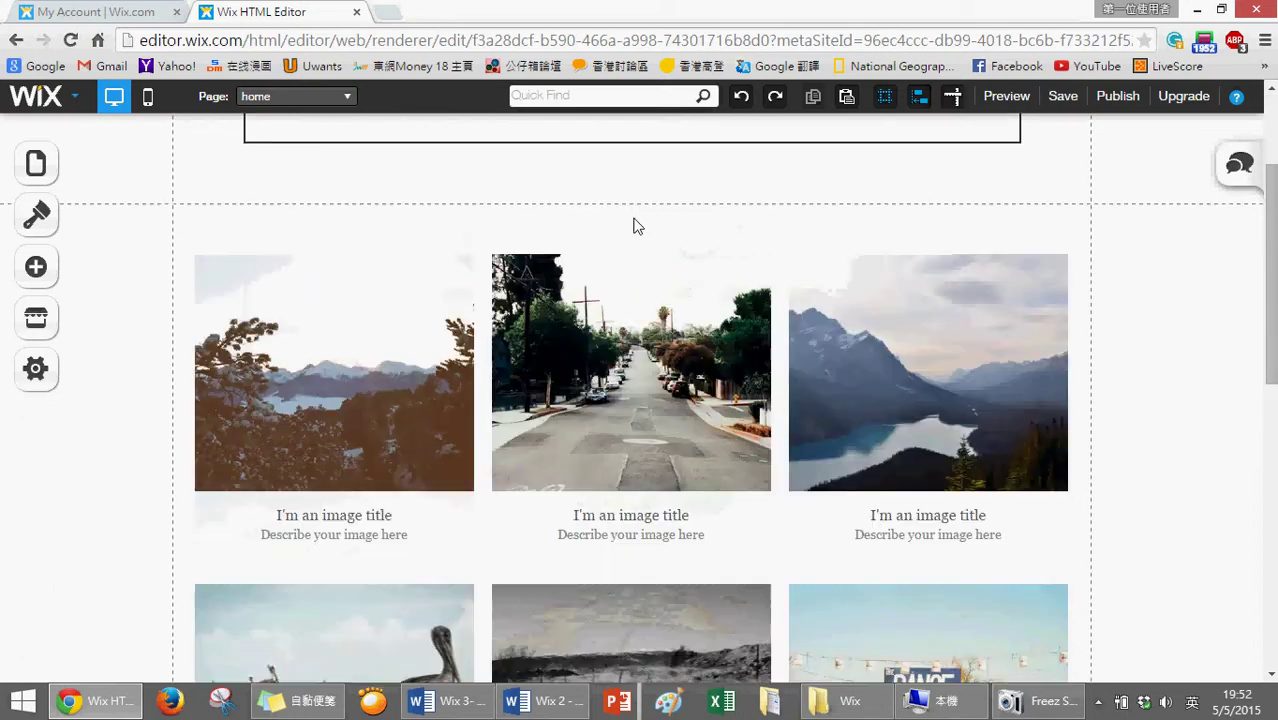
scroll(280, 294, up, 2)
scroll(710, 293, down, 1)
scroll(668, 590, down, 3)
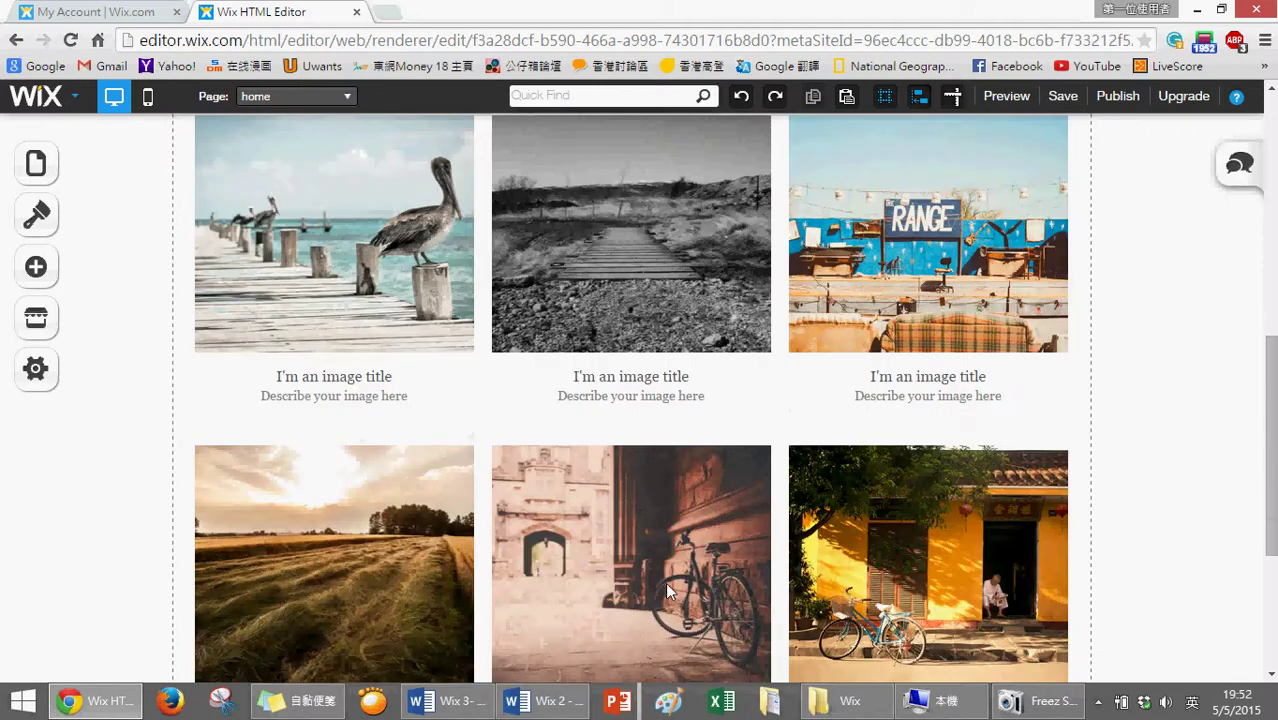
scroll(450, 250, up, 4)
scroll(722, 517, down, 6)
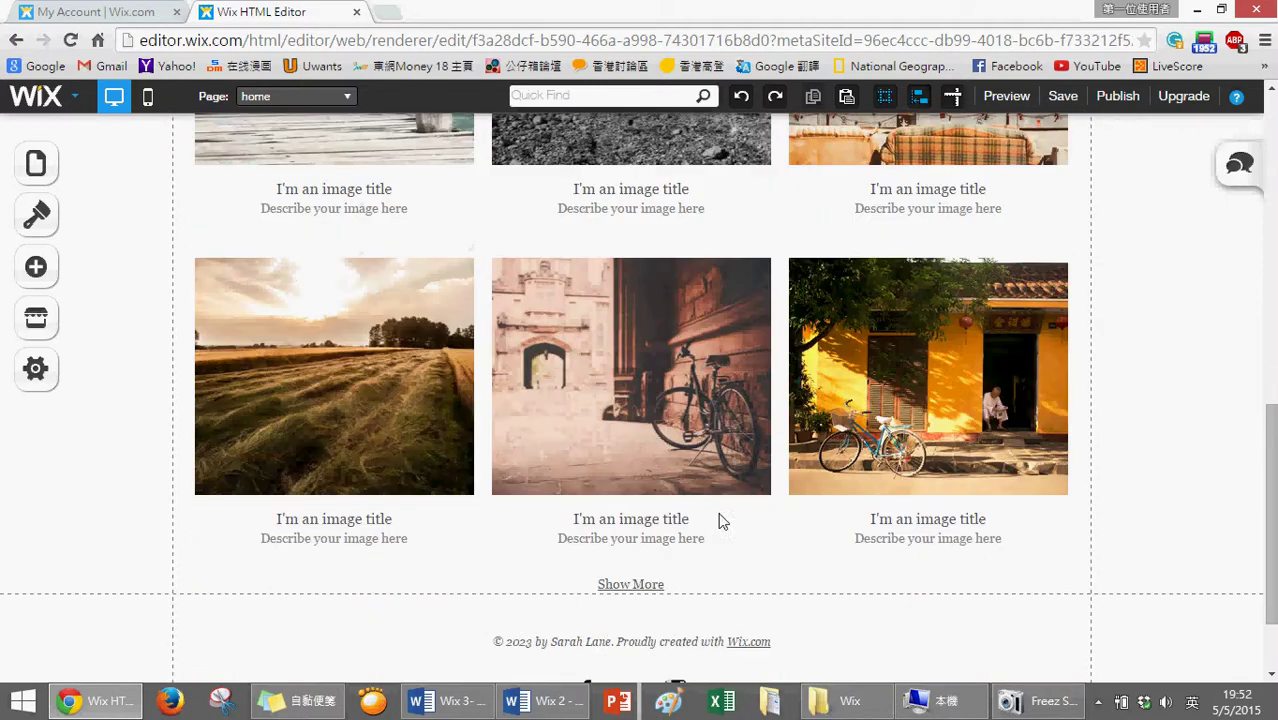
scroll(431, 391, up, 1)
scroll(734, 272, up, 5)
scroll(620, 528, down, 5)
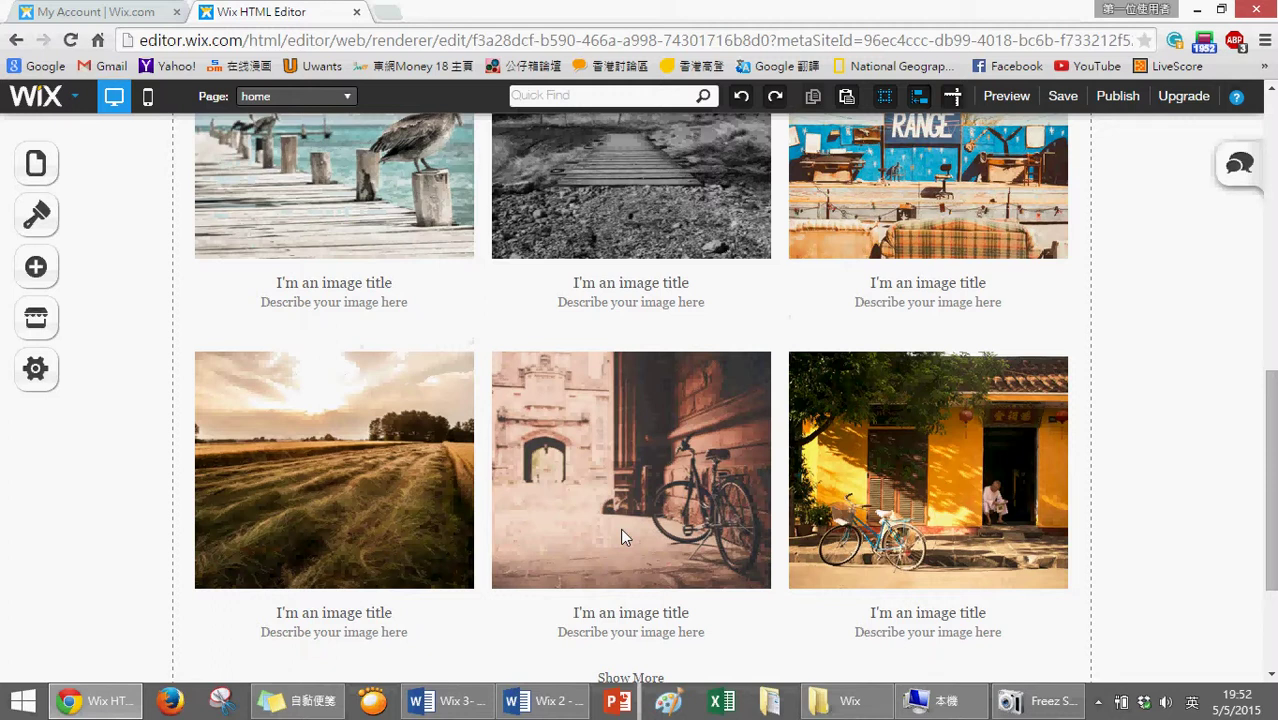
scroll(322, 328, up, 6)
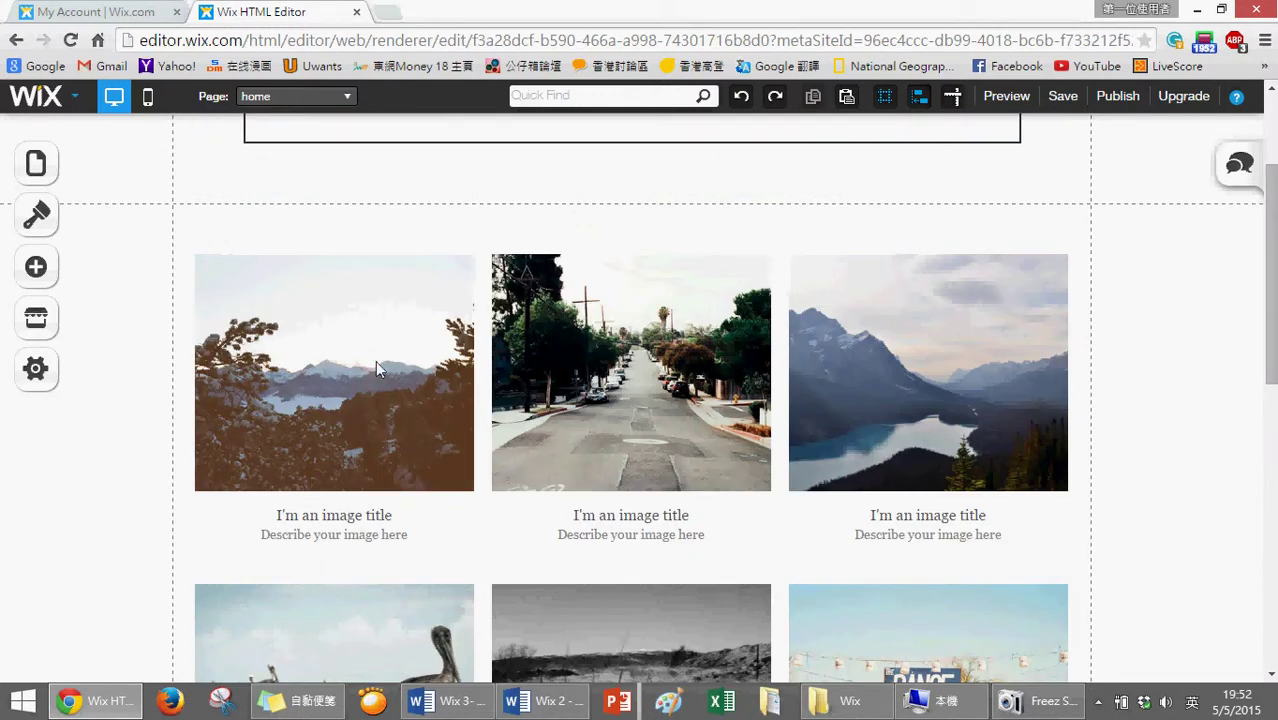
In Organize Images, title gallery image 1 'Chinese' and the street photo 'English'
click(350, 347)
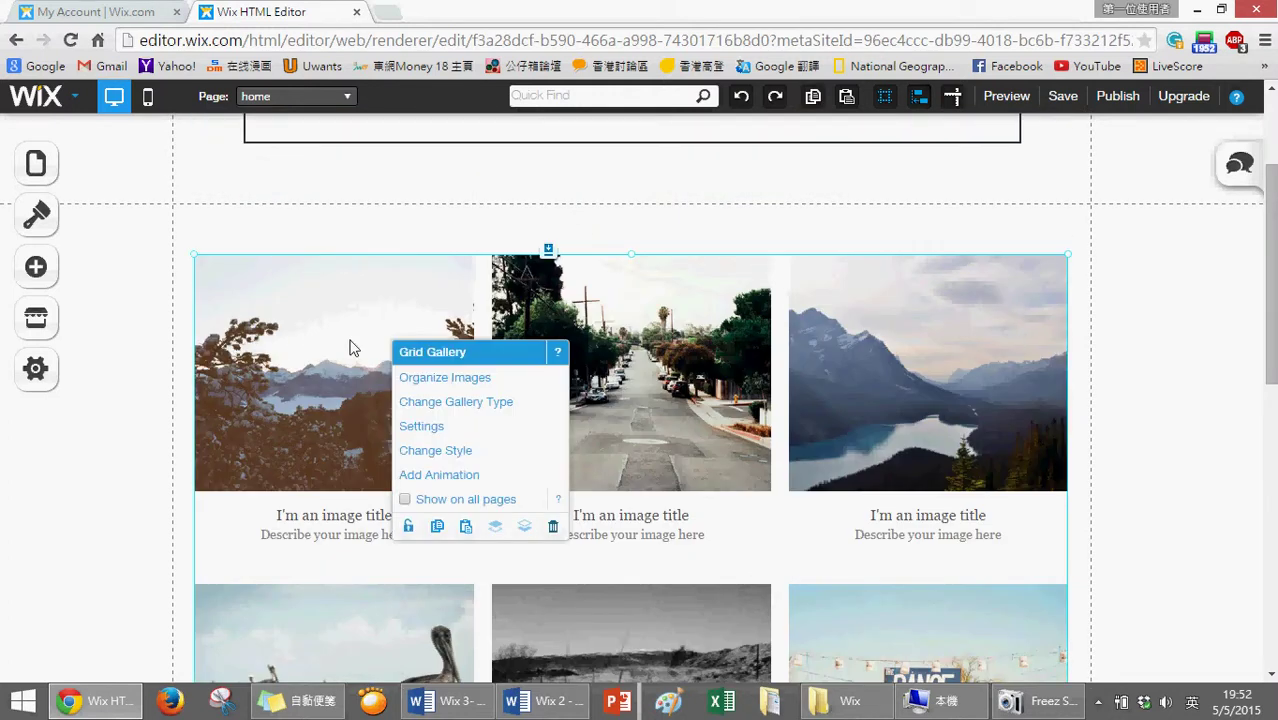
click(509, 381)
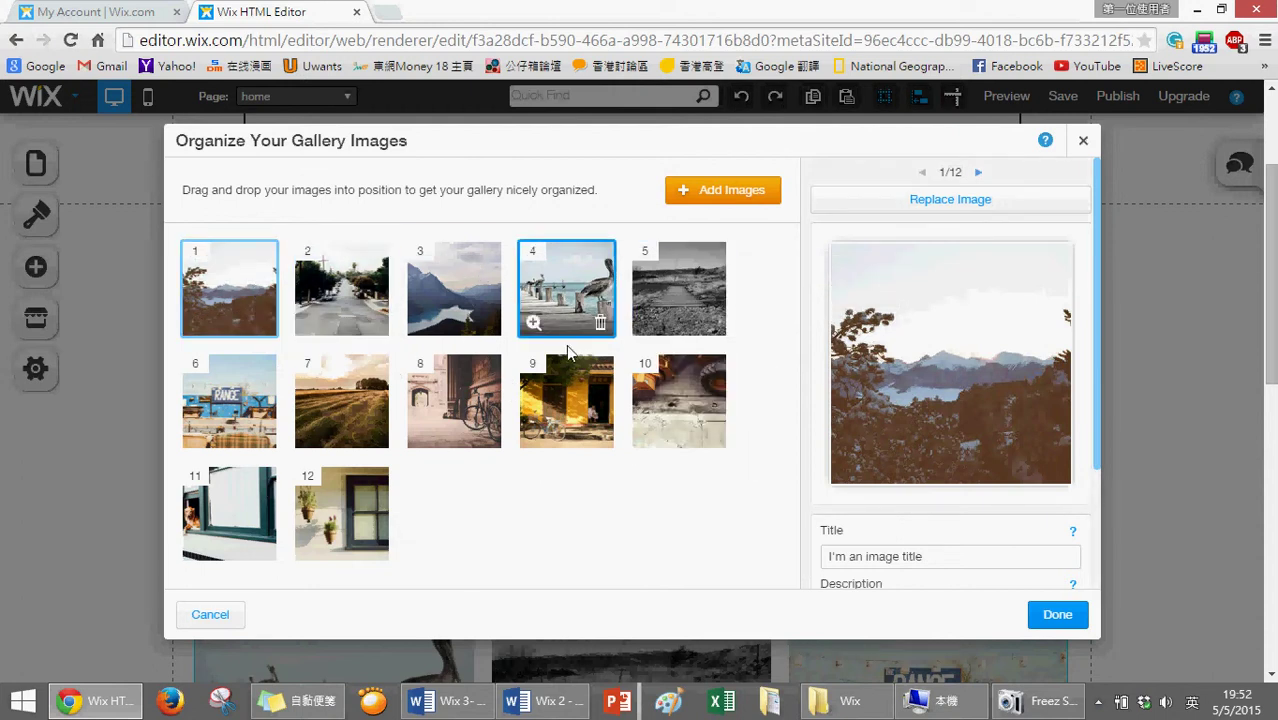
scroll(816, 328, down, 1)
scroll(850, 340, down, 1)
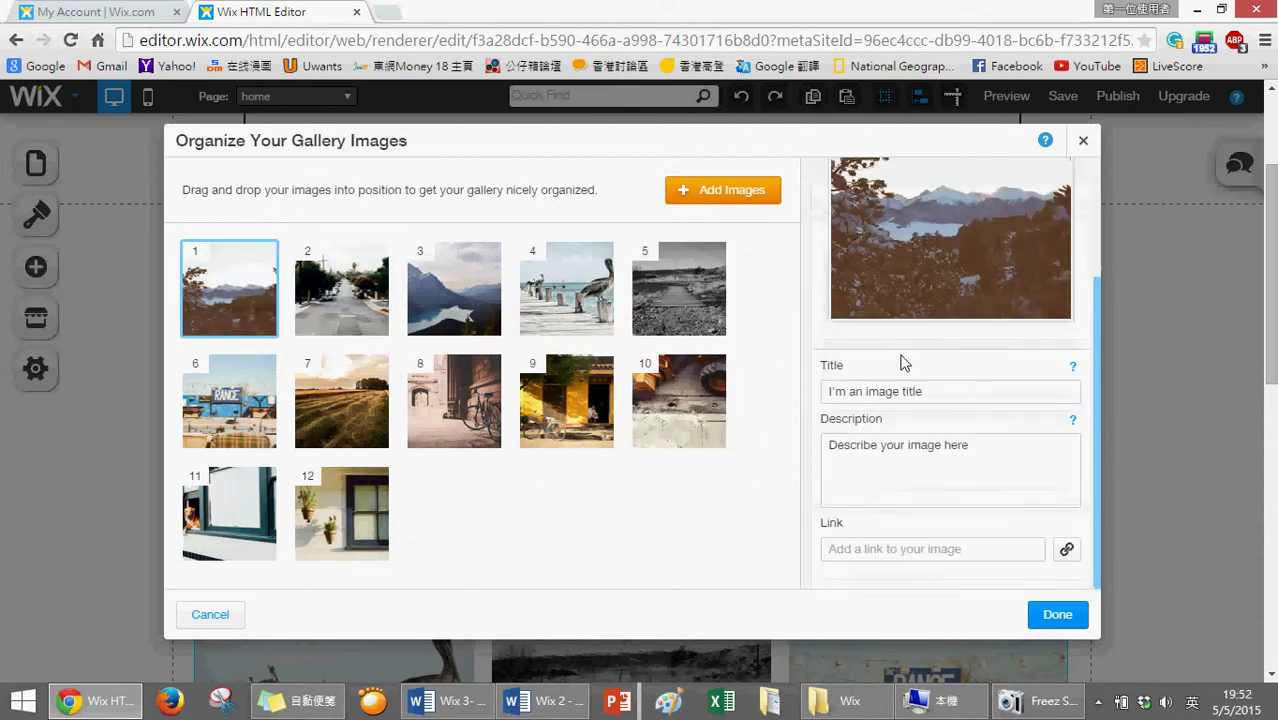
click(967, 390)
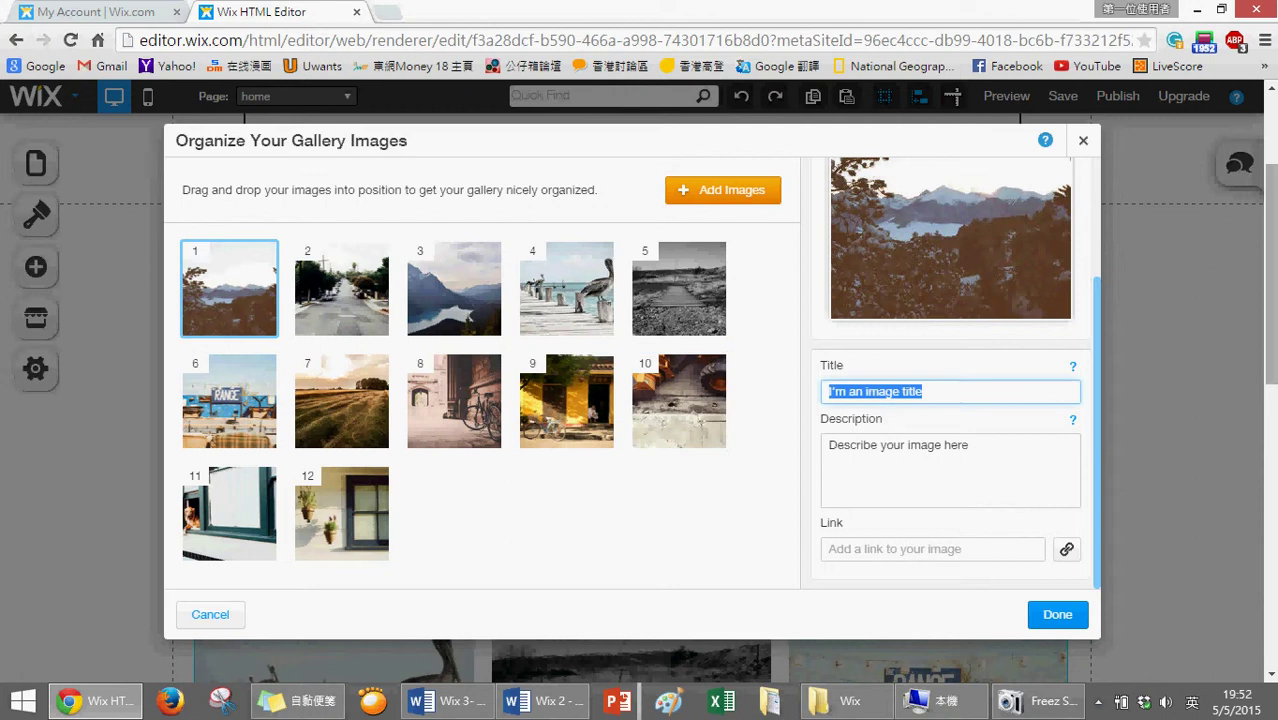
text(Chinese)
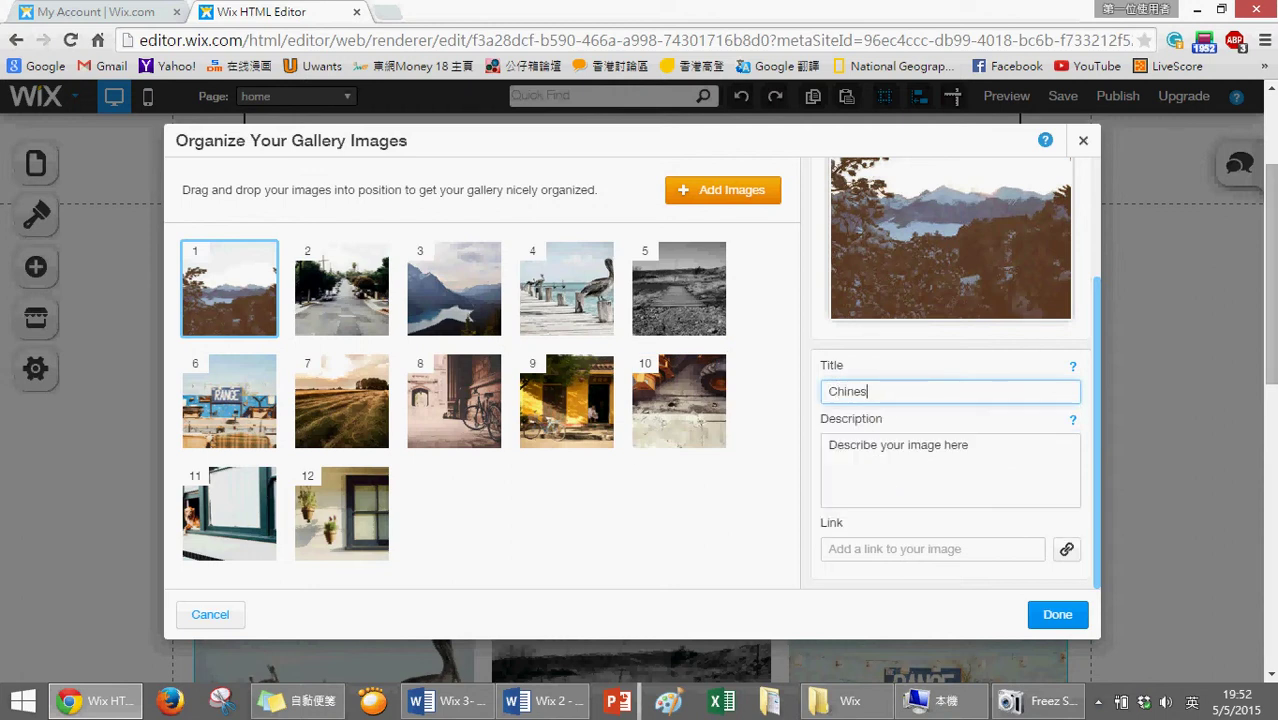
click(345, 298)
click(912, 391)
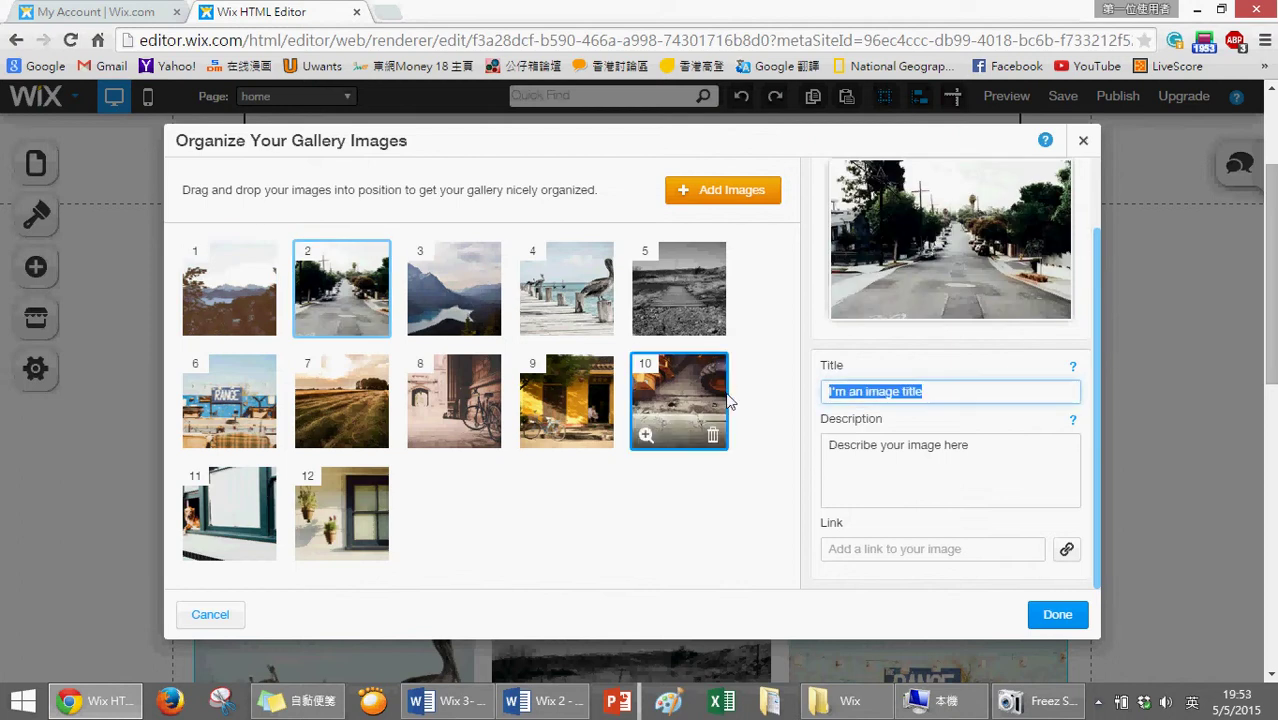
text(En)
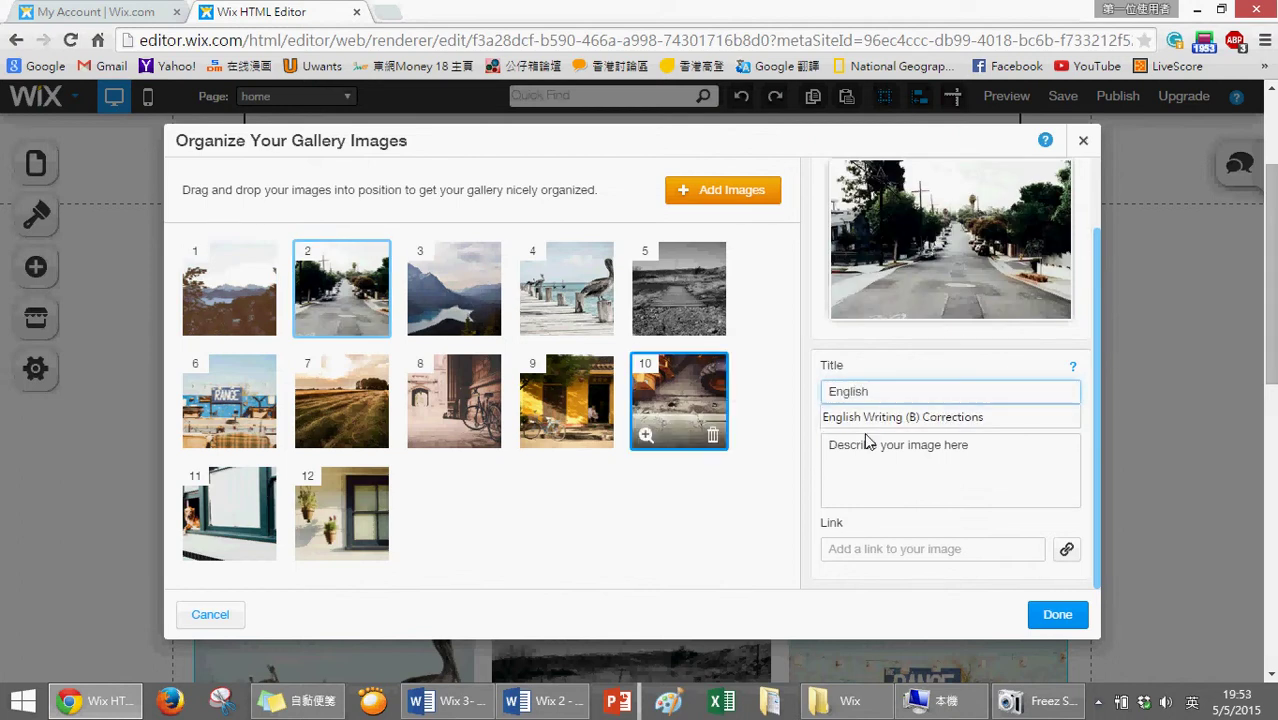
text(glish)
Save the new Chinese and English image titles and close the organizer
click(1057, 614)
scroll(507, 410, down, 2)
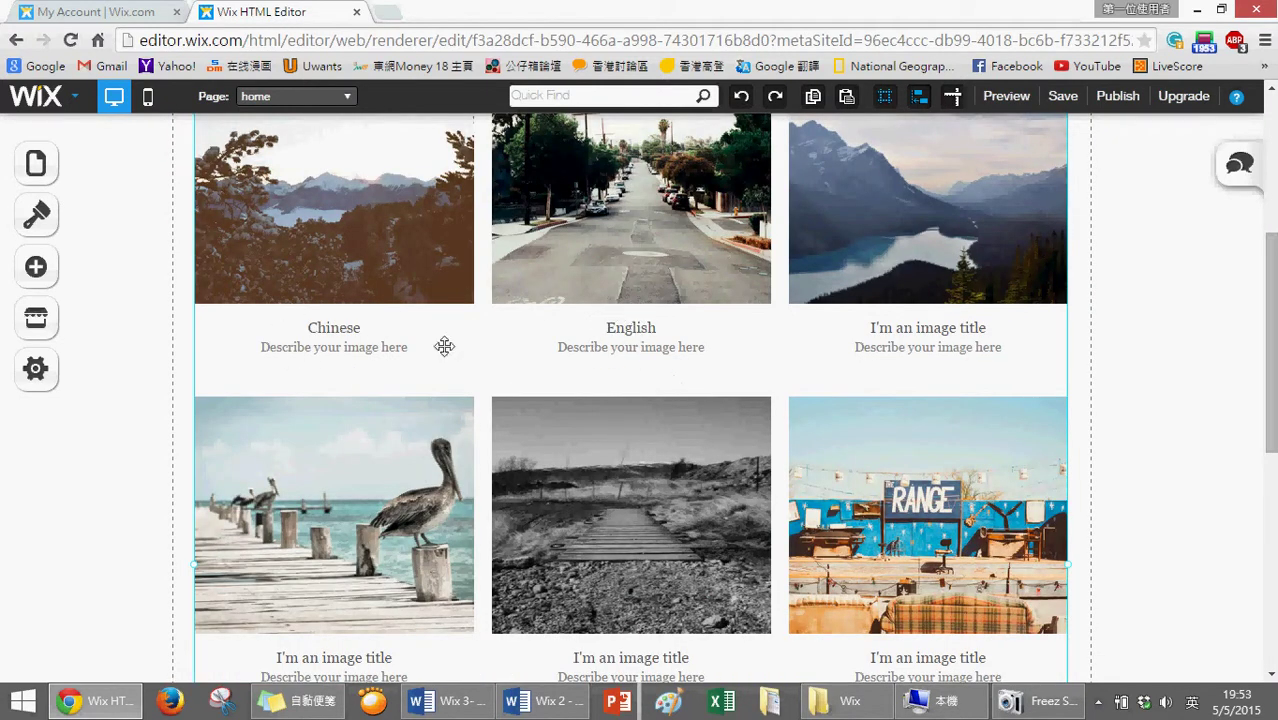
scroll(338, 339, up, 2)
Set the gallery's 'When image is clicked' setting to 'Go to specified link'
click(370, 351)
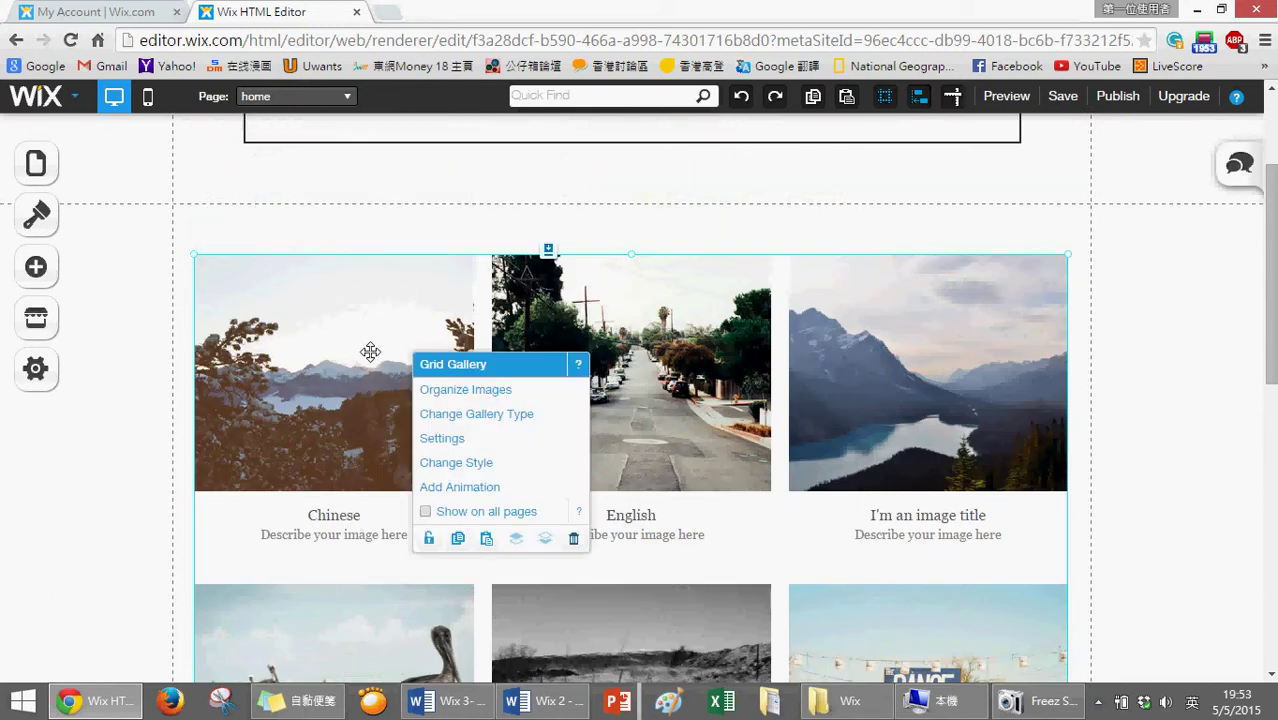
click(489, 347)
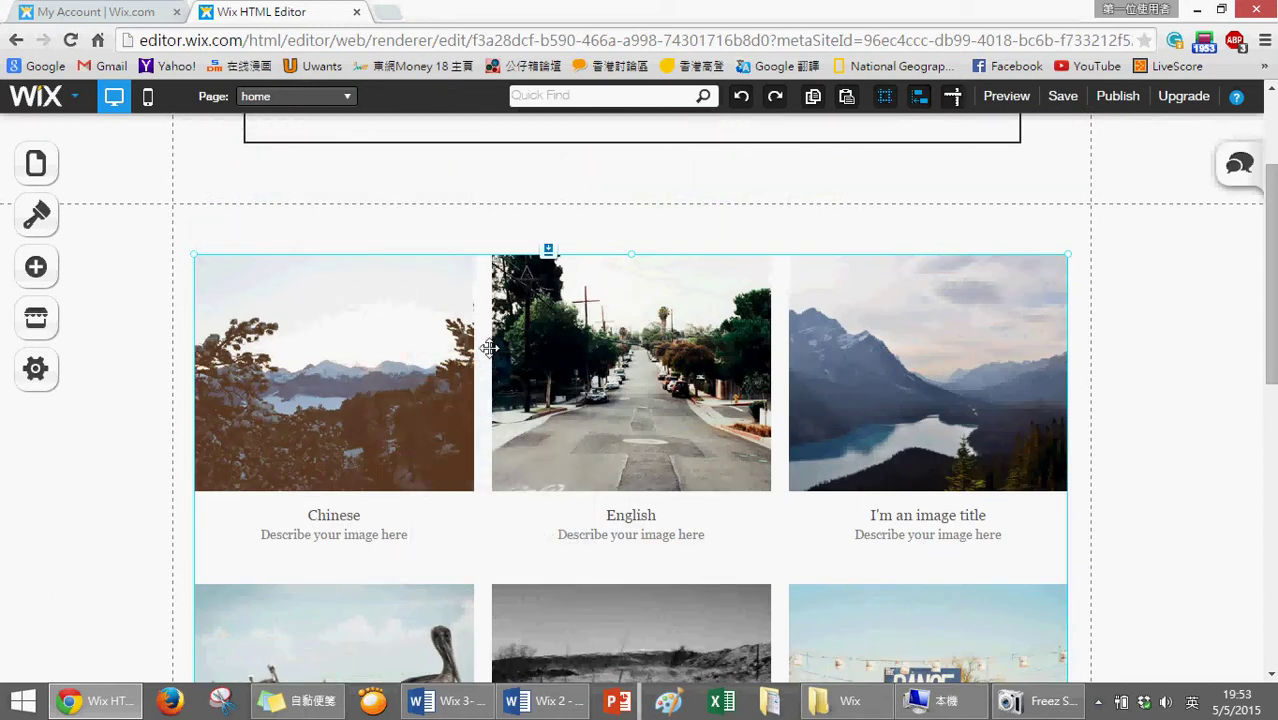
scroll(634, 372, down, 1)
click(405, 308)
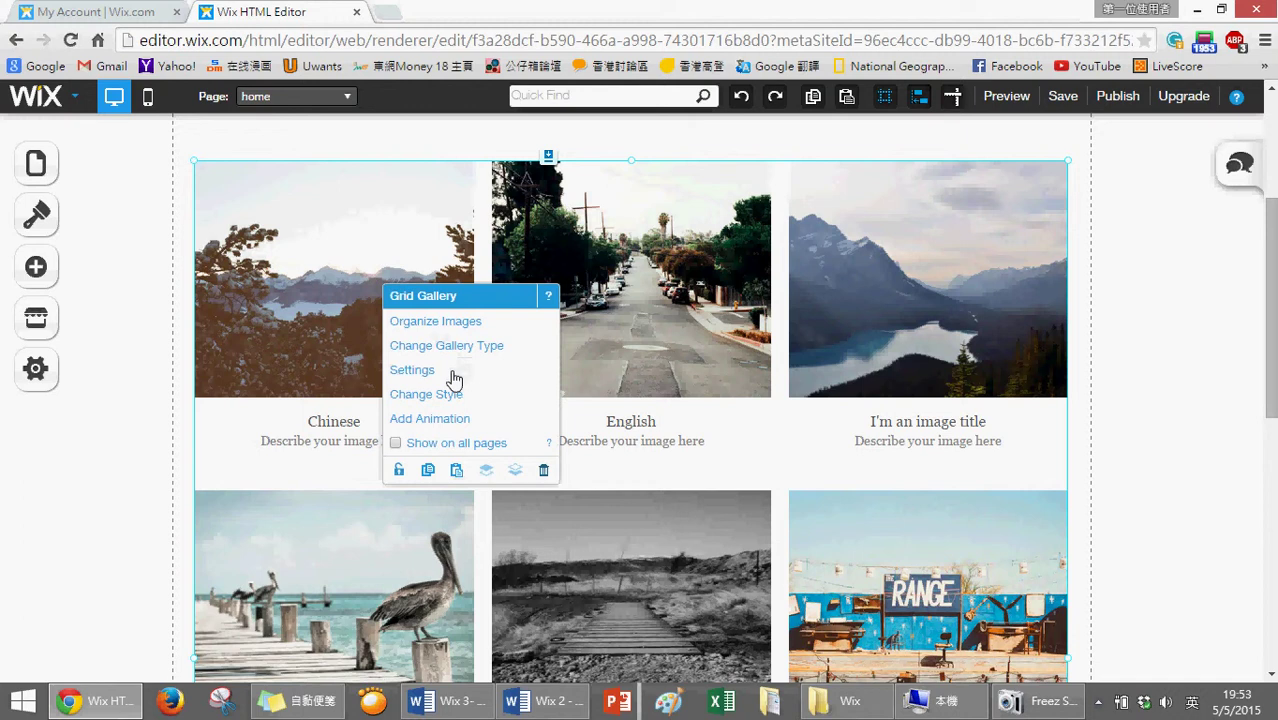
click(453, 376)
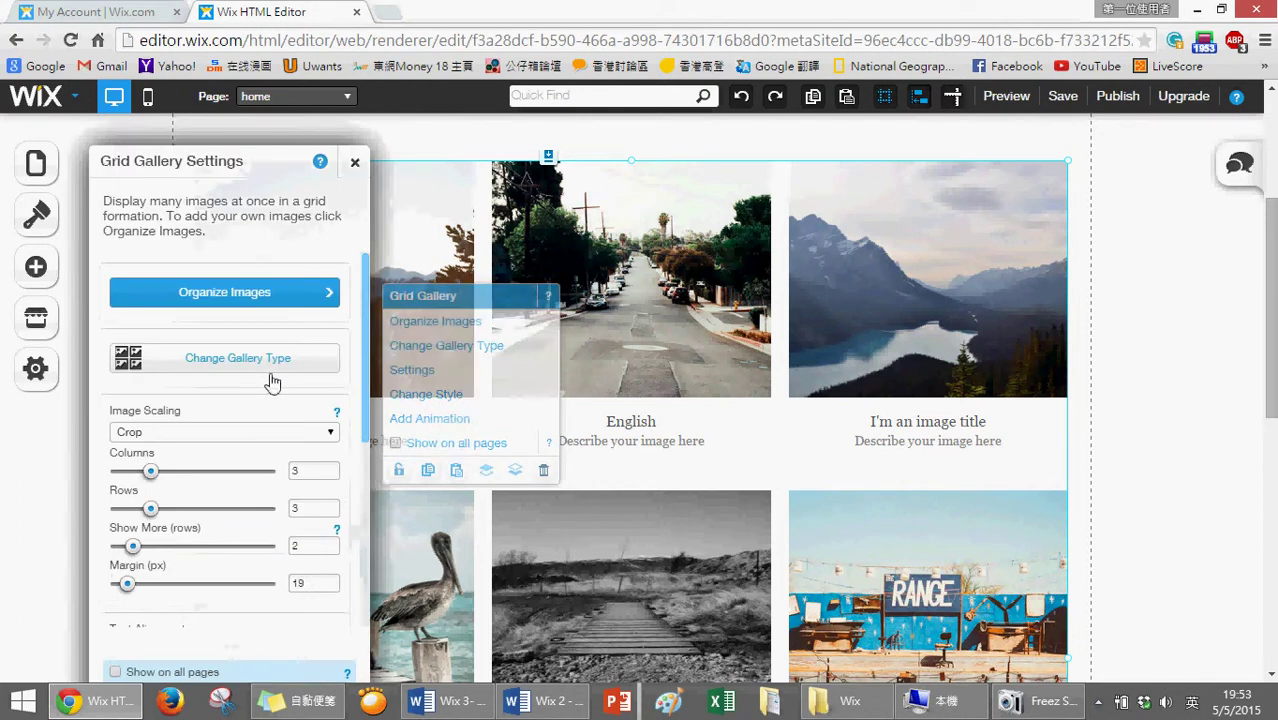
drag(363, 323, 352, 523)
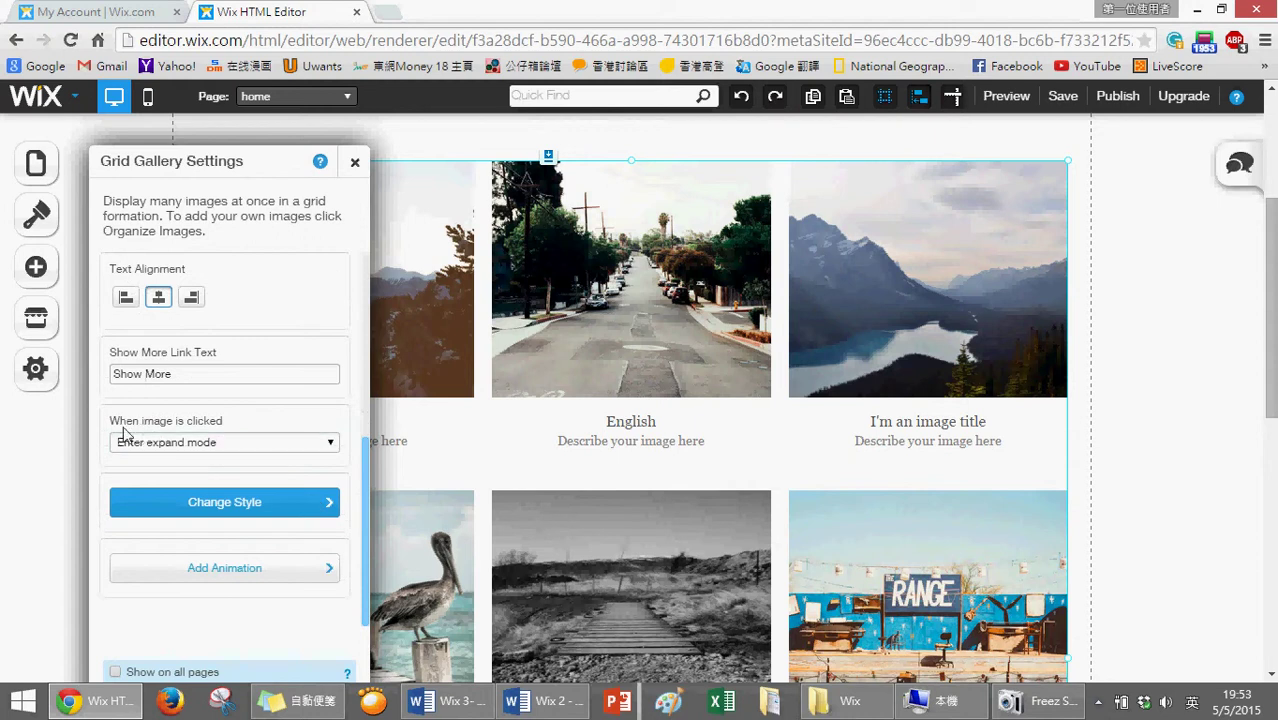
click(220, 441)
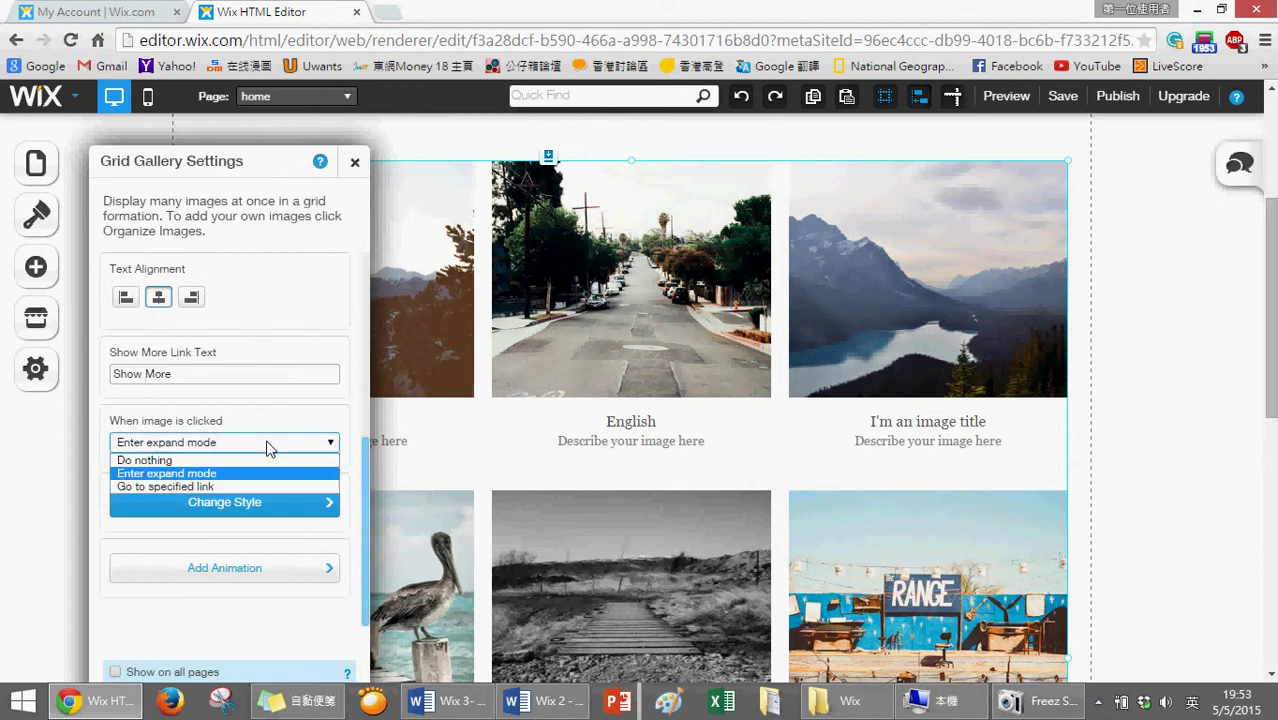
click(238, 488)
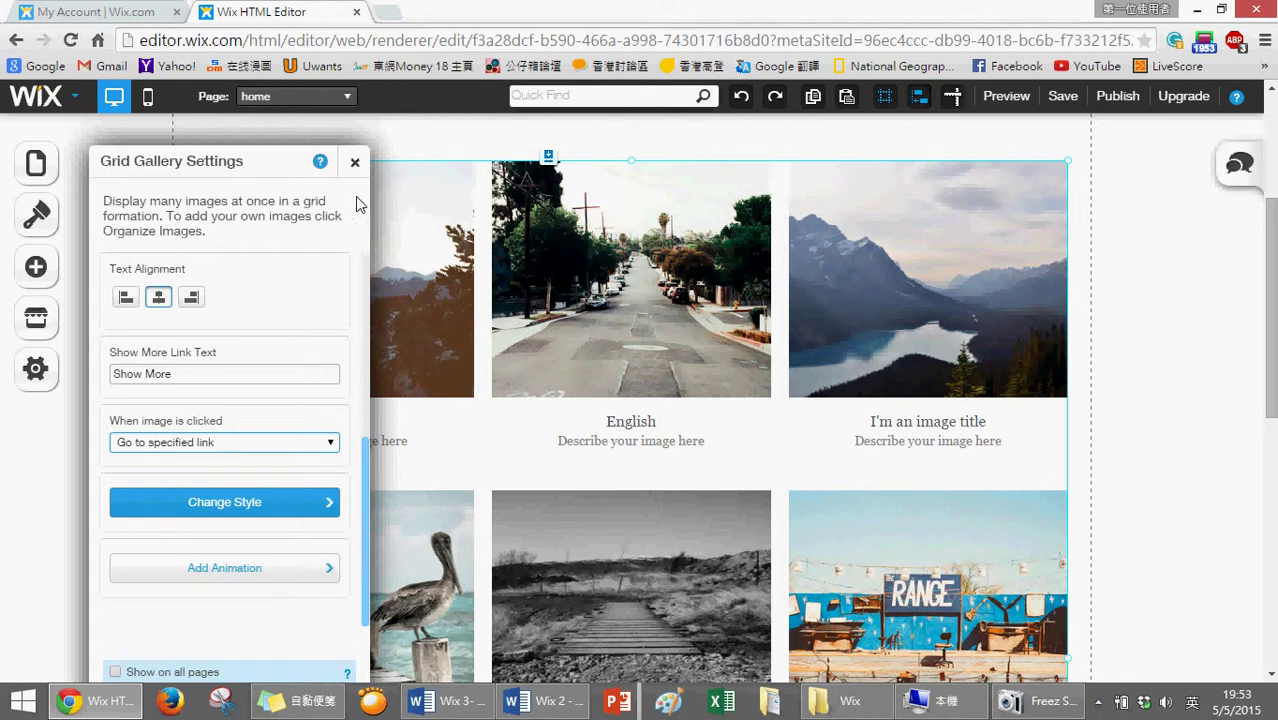
click(355, 162)
scroll(804, 357, up, 2)
scroll(804, 358, down, 3)
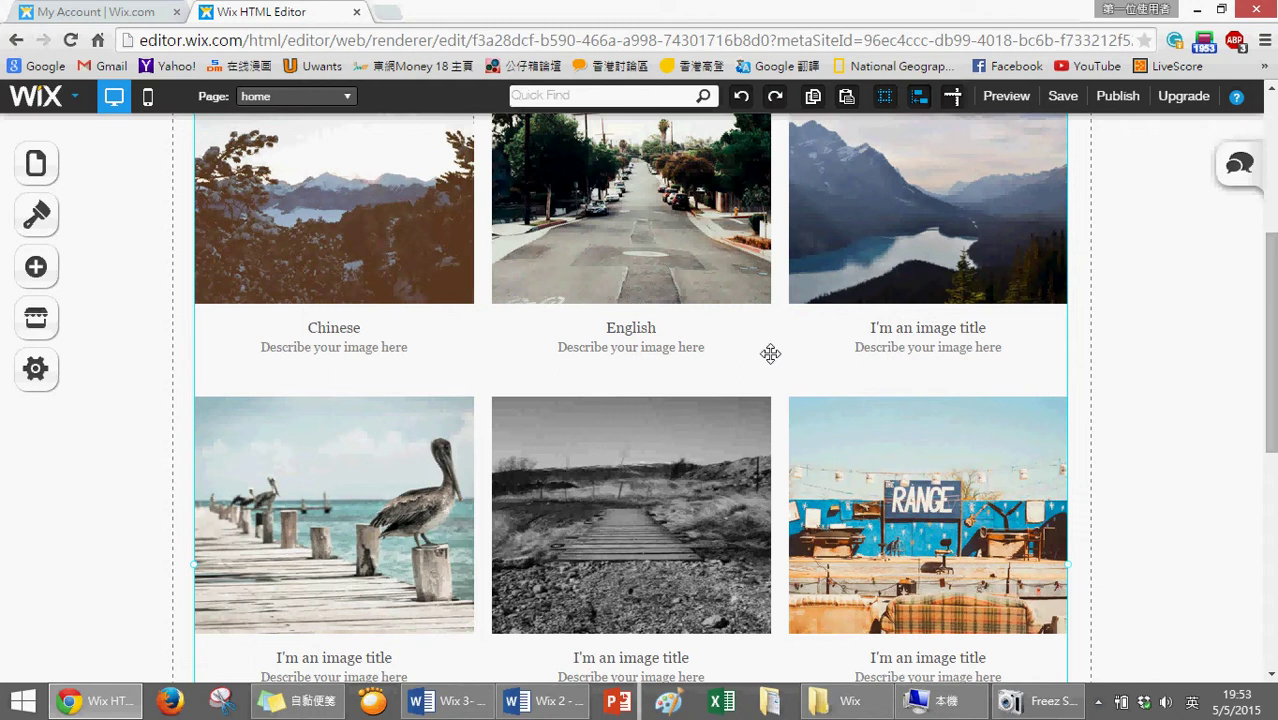
scroll(371, 311, up, 4)
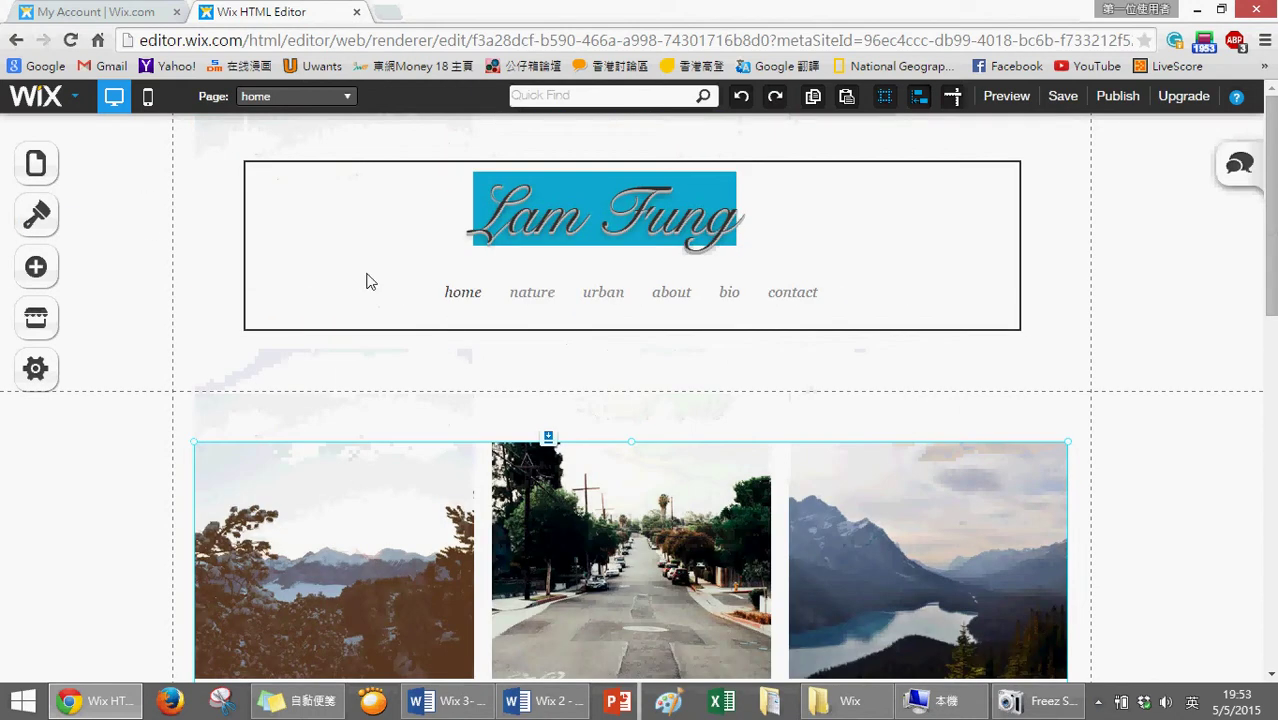
Delete the nature page from the Pages panel
click(36, 168)
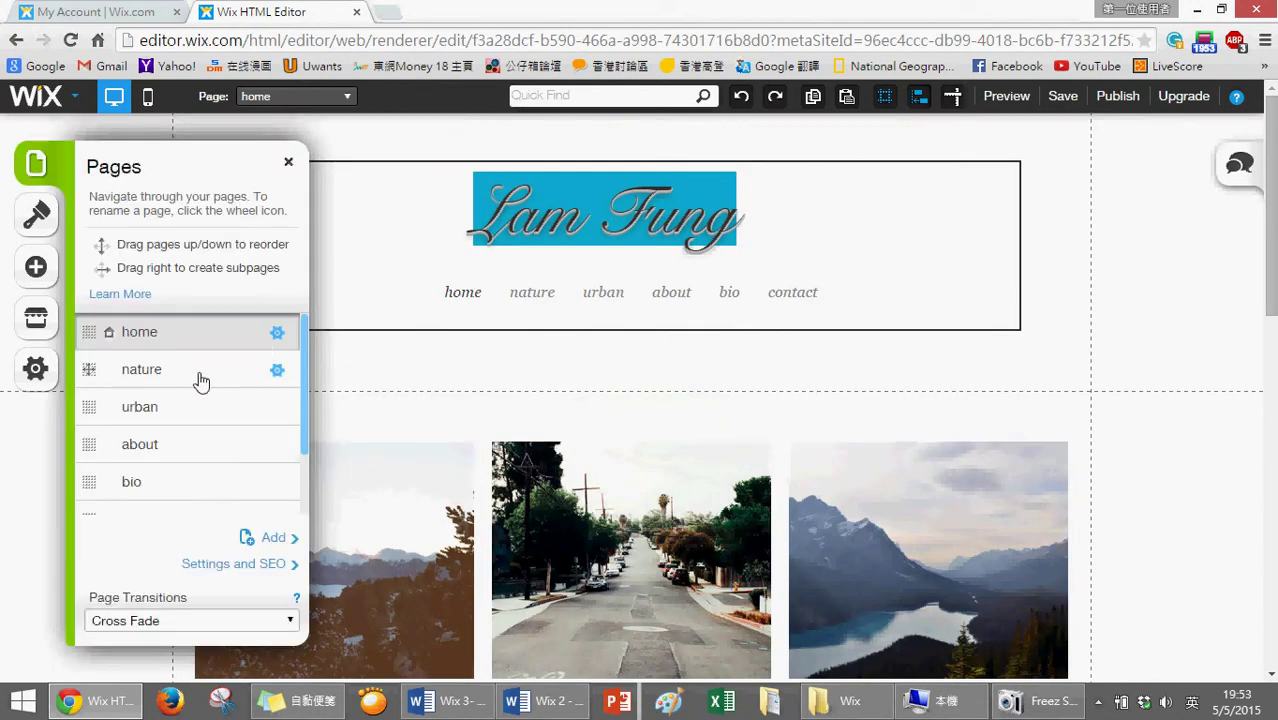
scroll(205, 392, down, 2)
scroll(230, 375, up, 2)
scroll(237, 387, down, 2)
scroll(237, 351, up, 2)
click(277, 371)
click(277, 371)
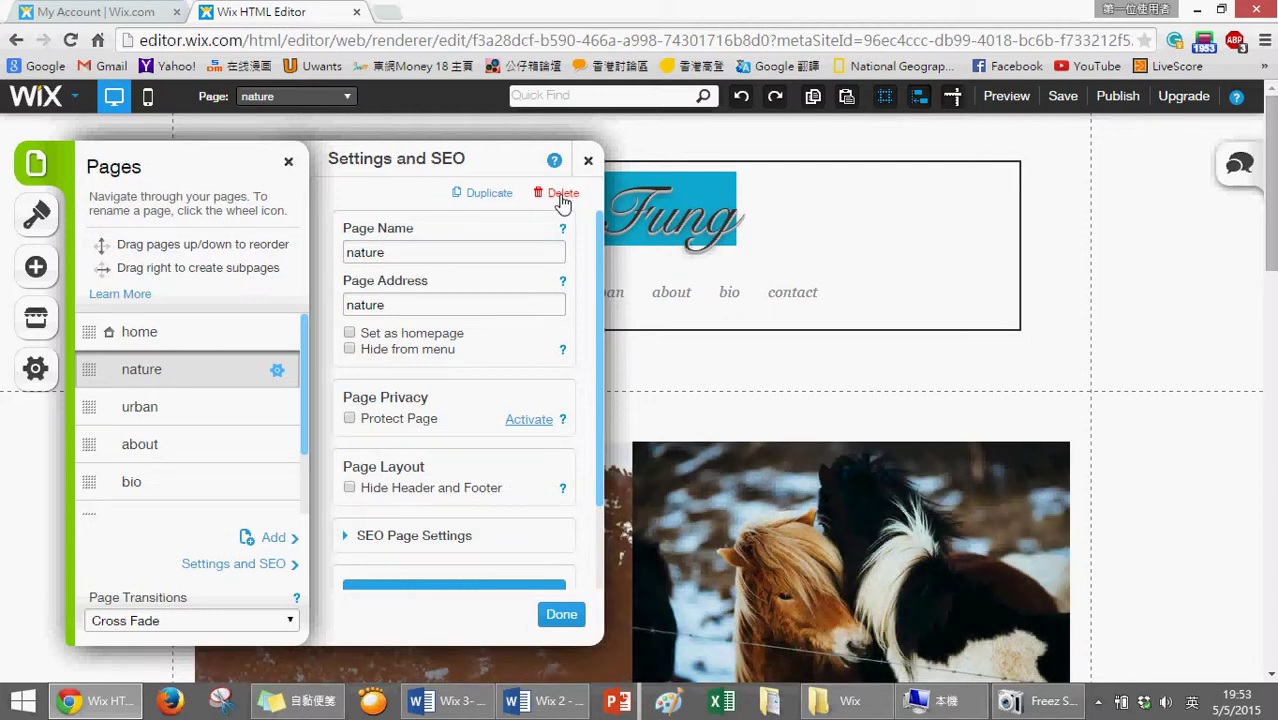
click(561, 194)
click(826, 413)
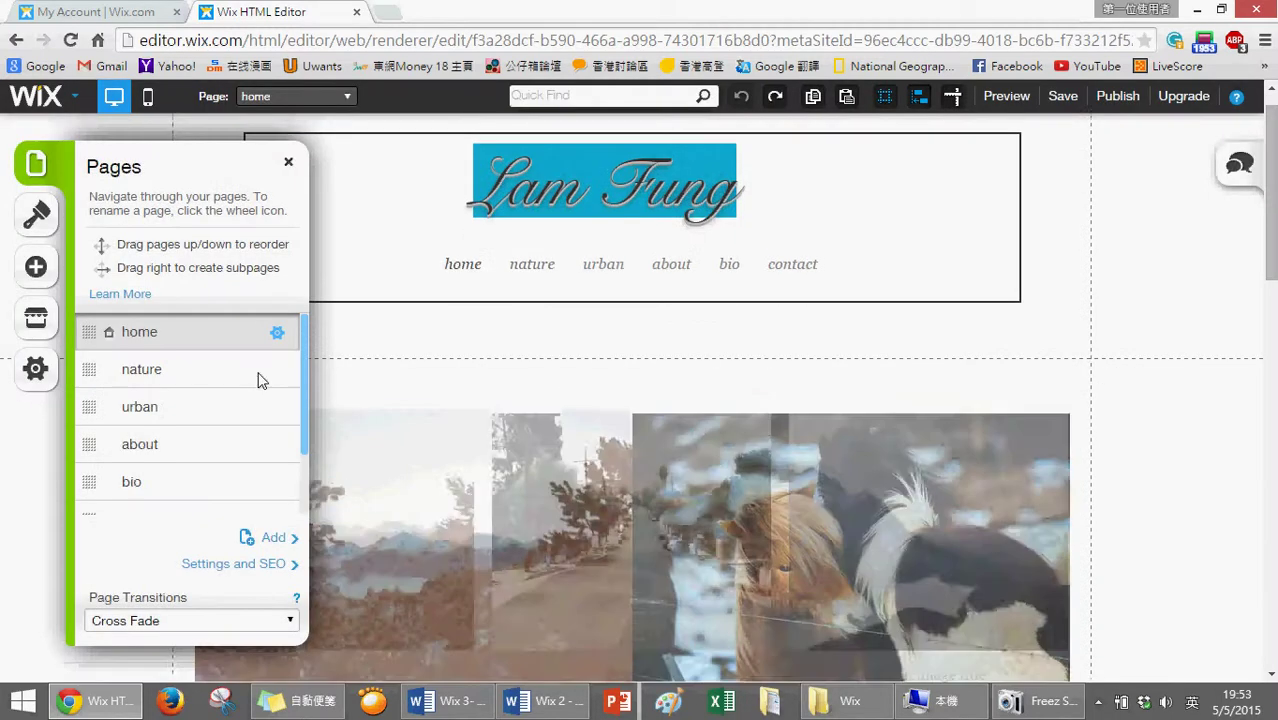
Delete the urban and about pages
click(278, 371)
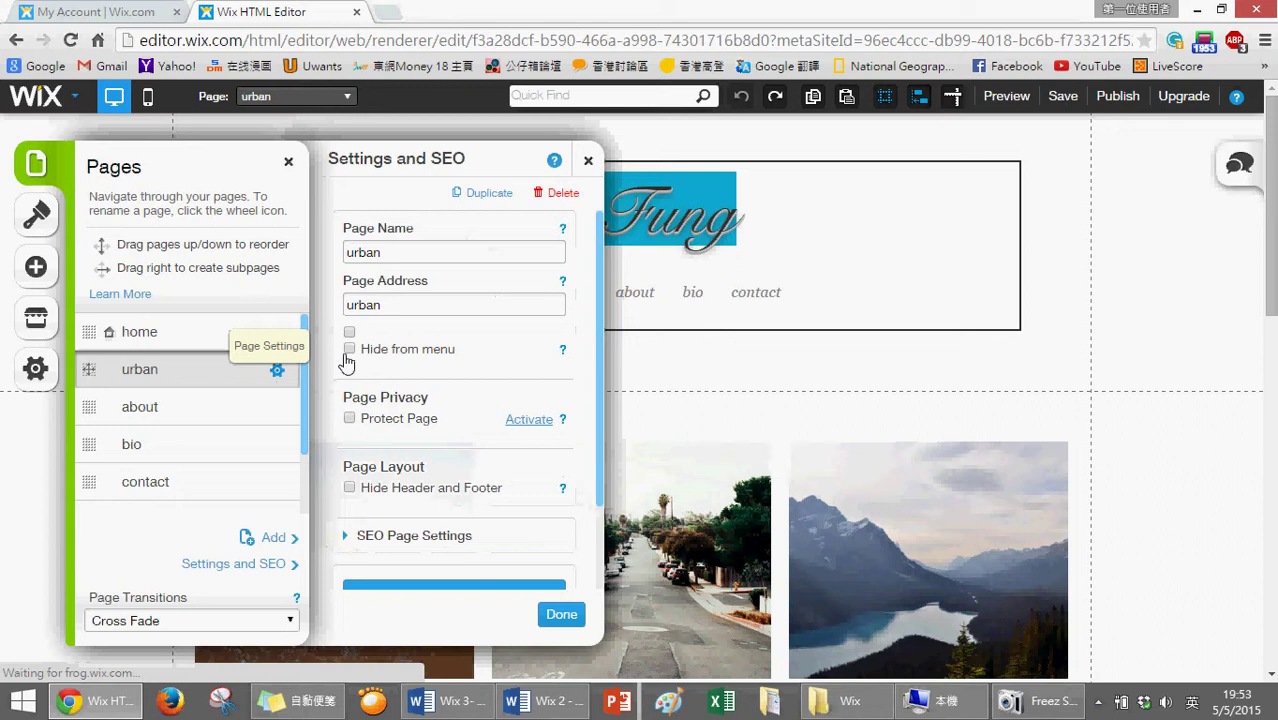
click(558, 195)
click(820, 411)
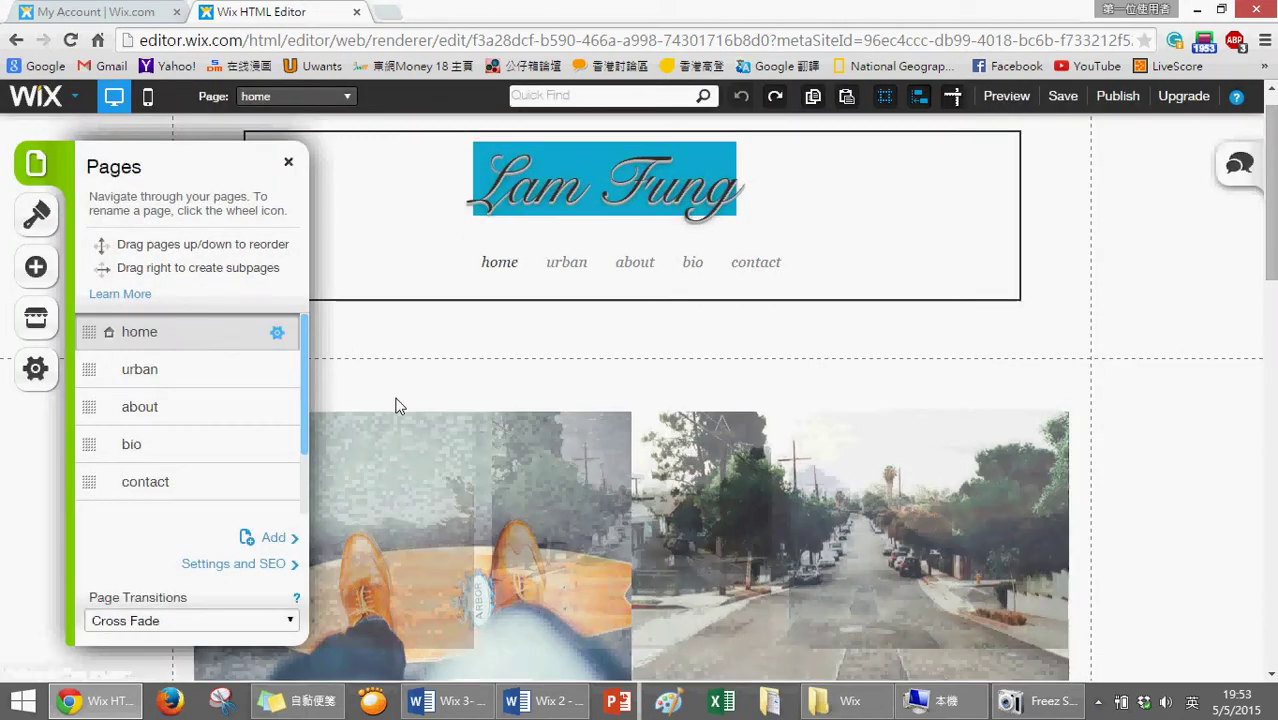
click(277, 371)
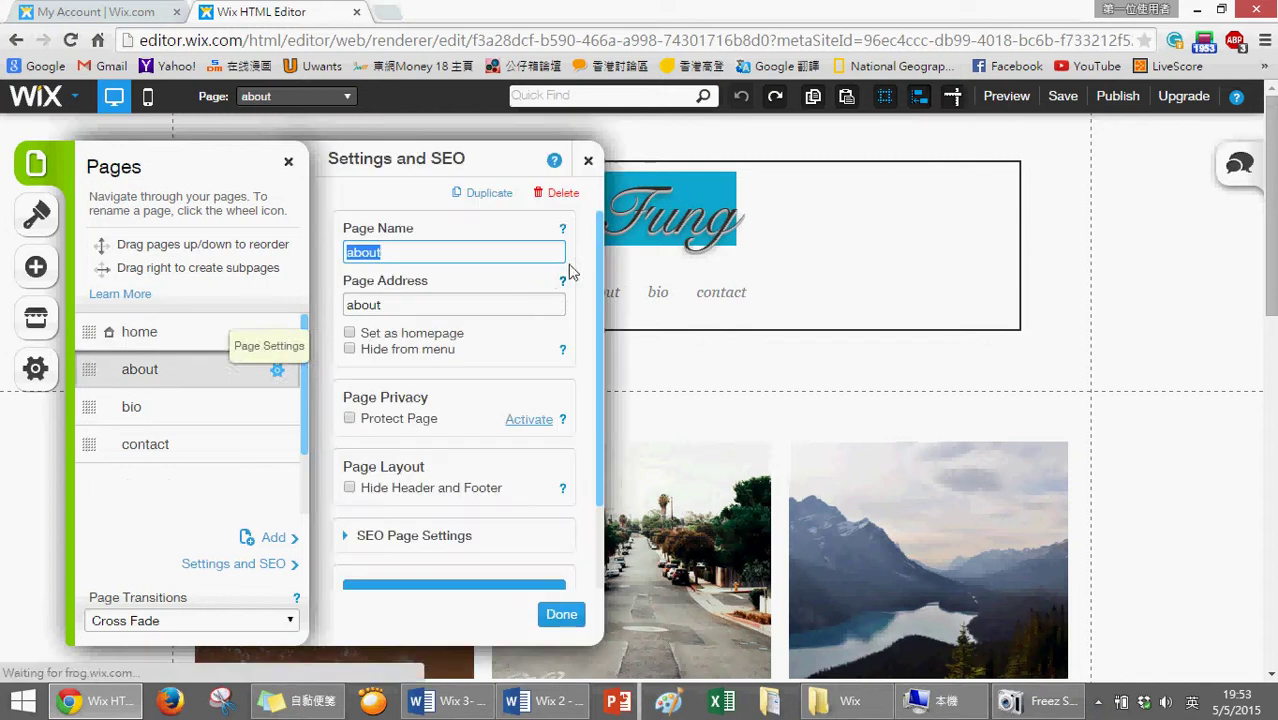
click(562, 195)
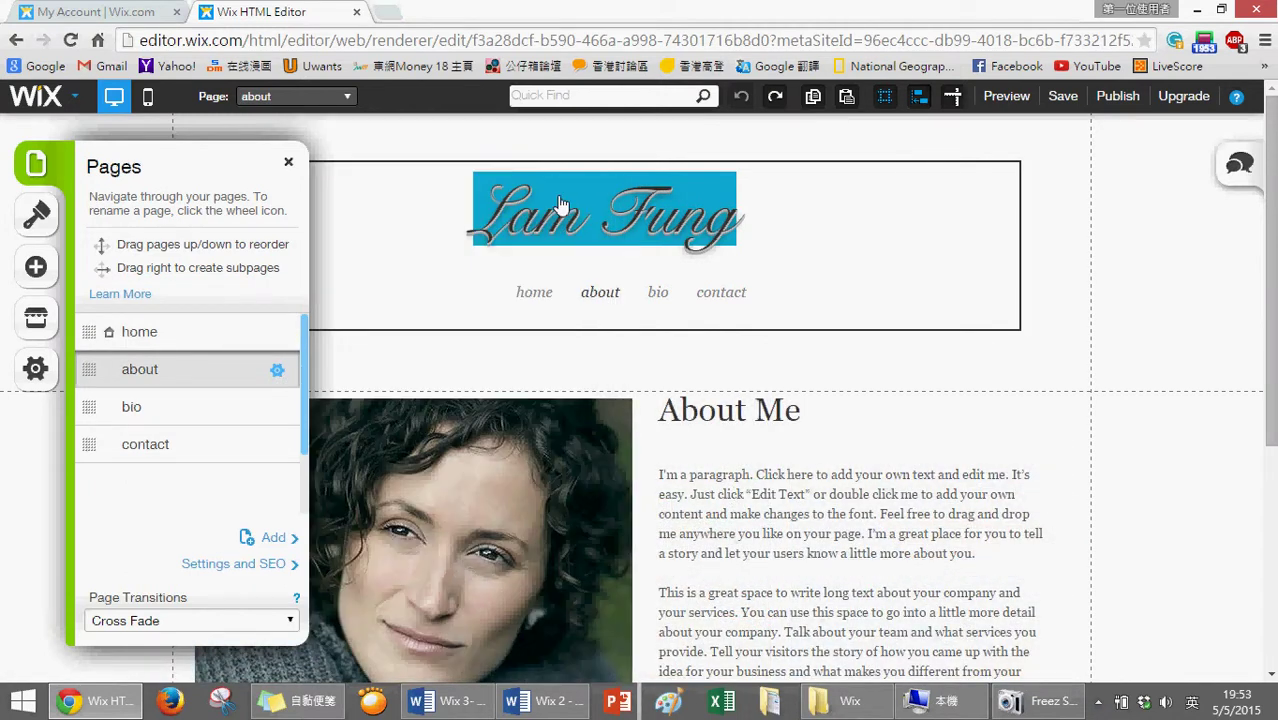
click(822, 411)
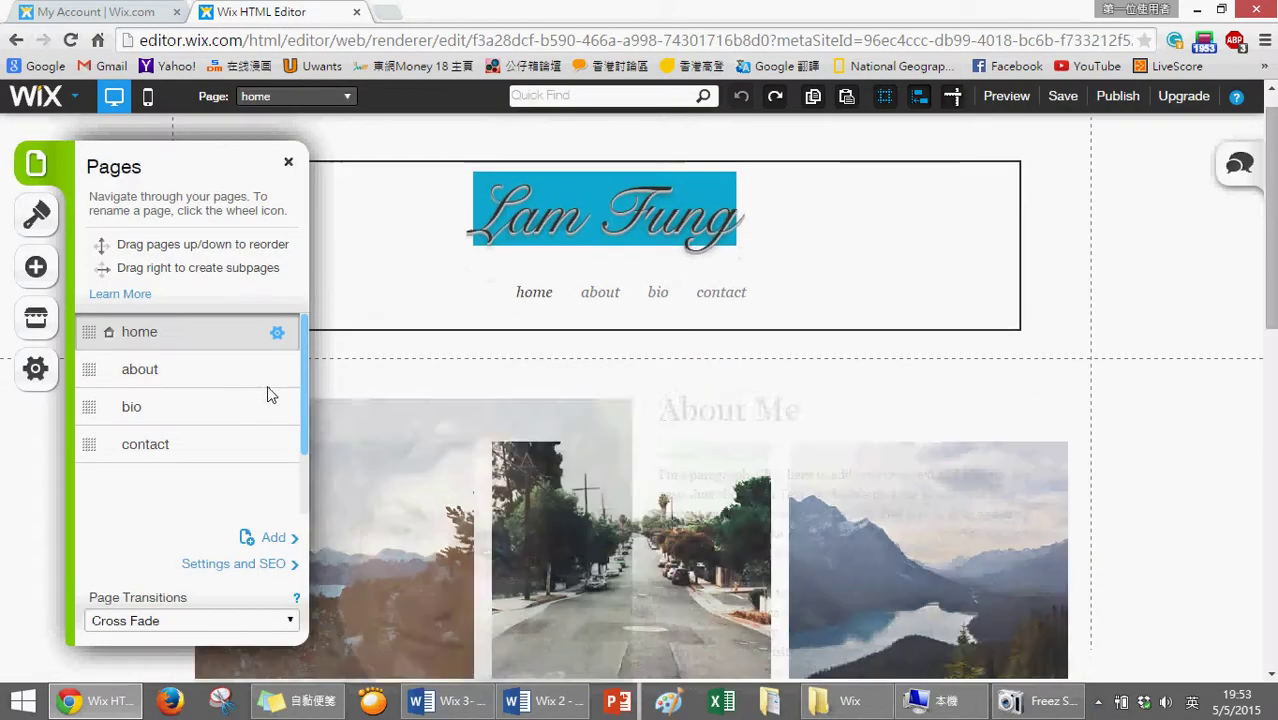
Delete the bio and contact pages, leaving only home
click(279, 378)
click(278, 373)
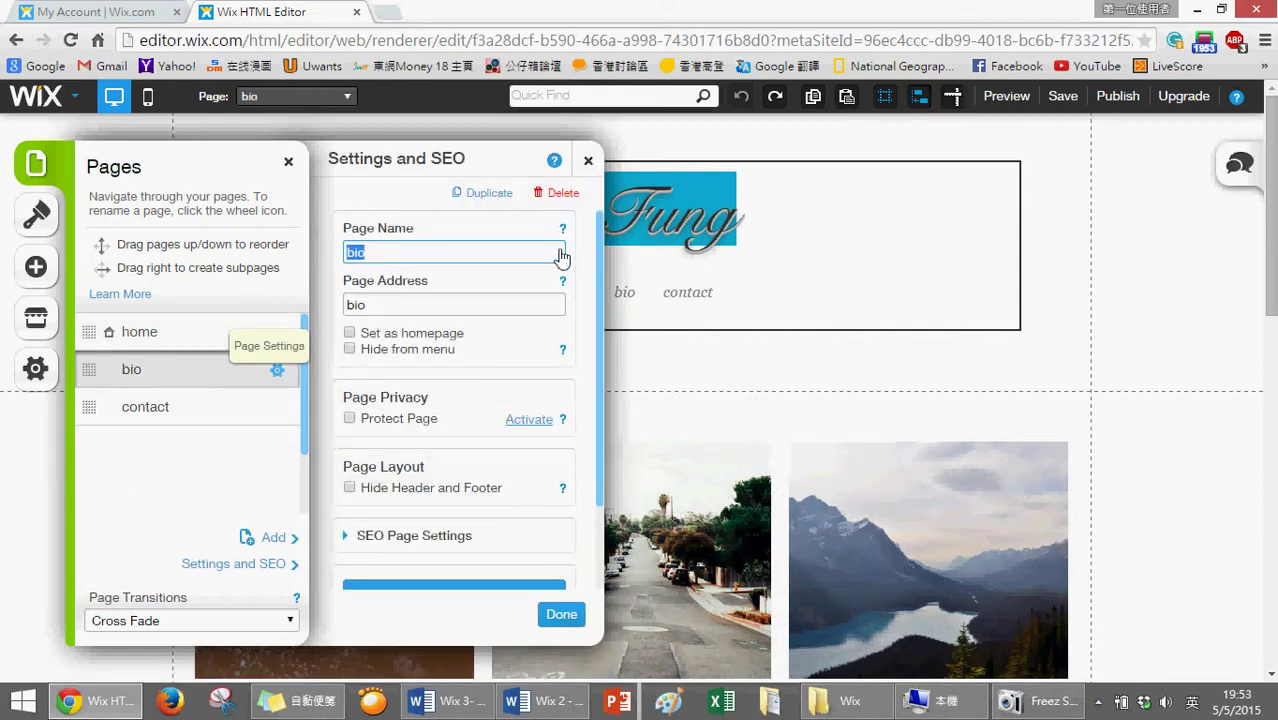
click(558, 198)
click(828, 412)
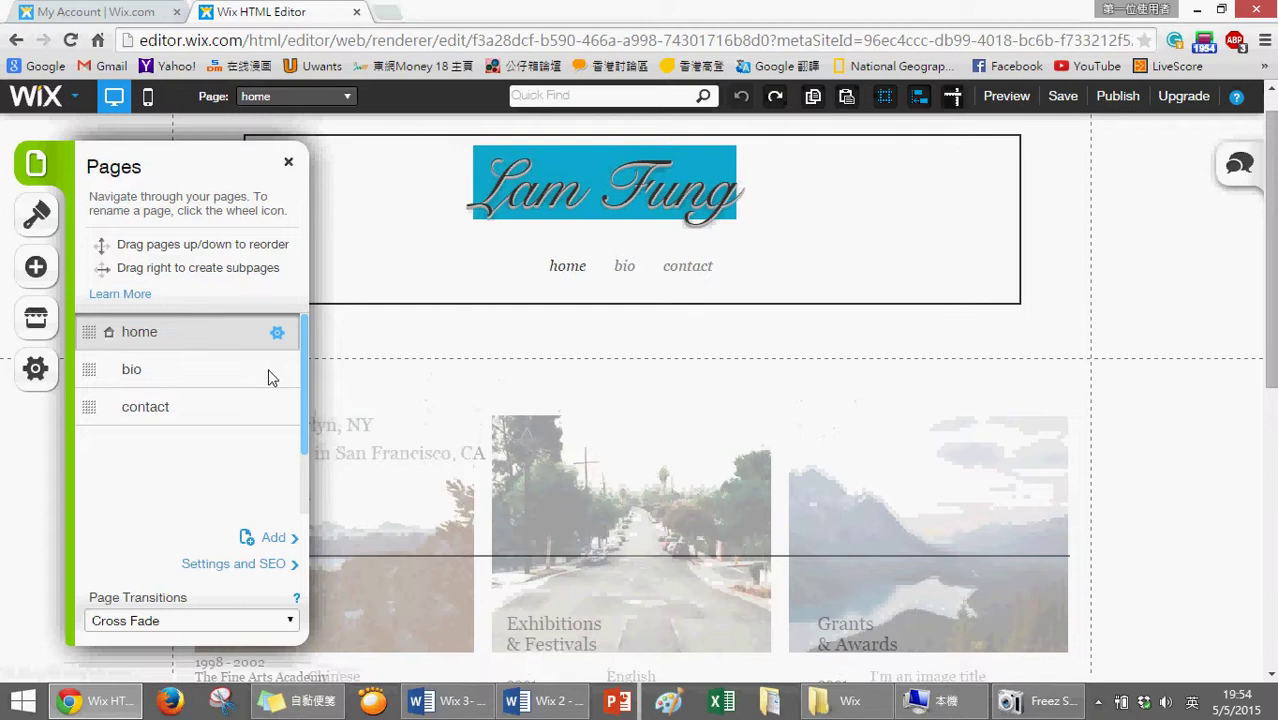
click(277, 370)
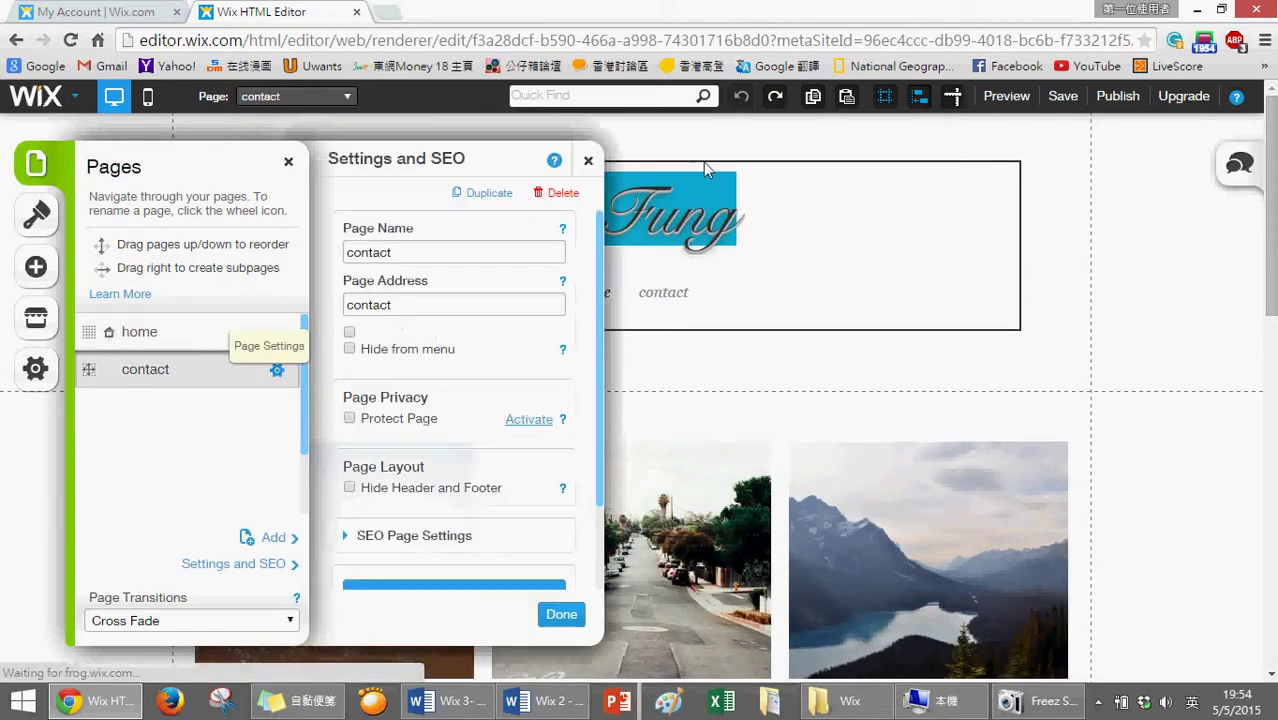
click(561, 197)
click(826, 410)
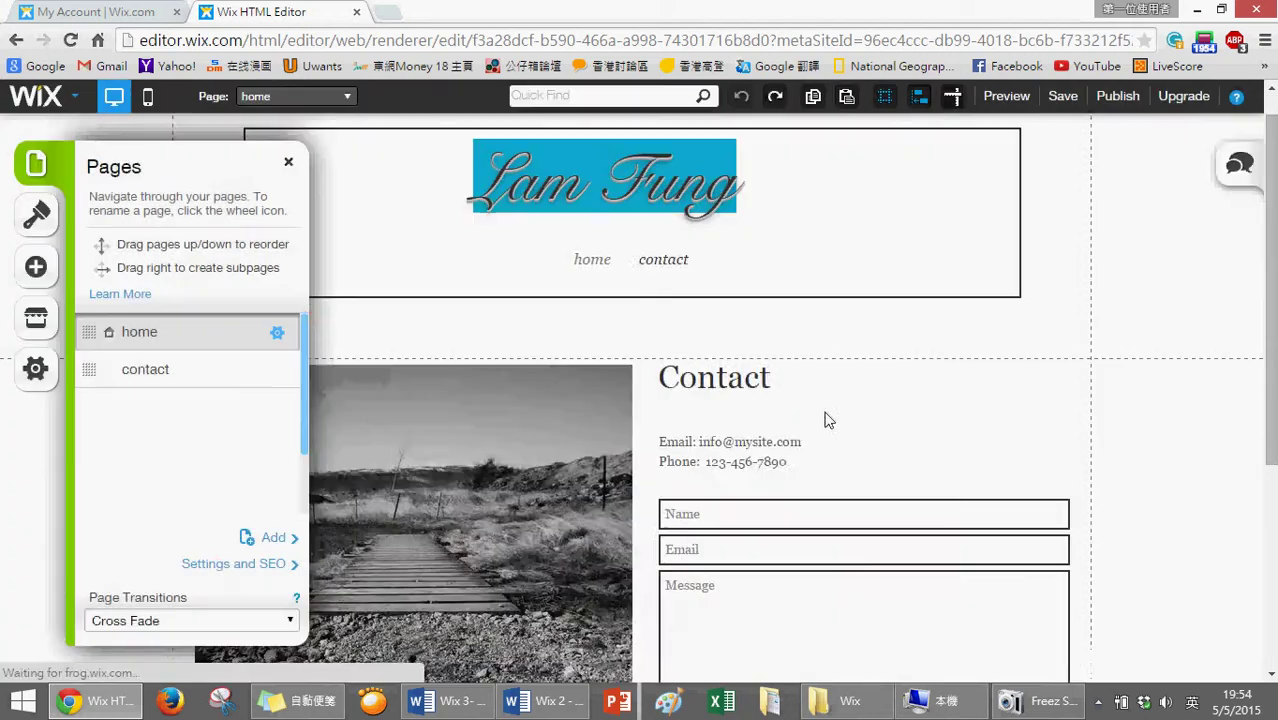
Review the Word sub-pages worksheet, then return to the Wix editor
key(alt+Tab)
scroll(464, 445, down, 5)
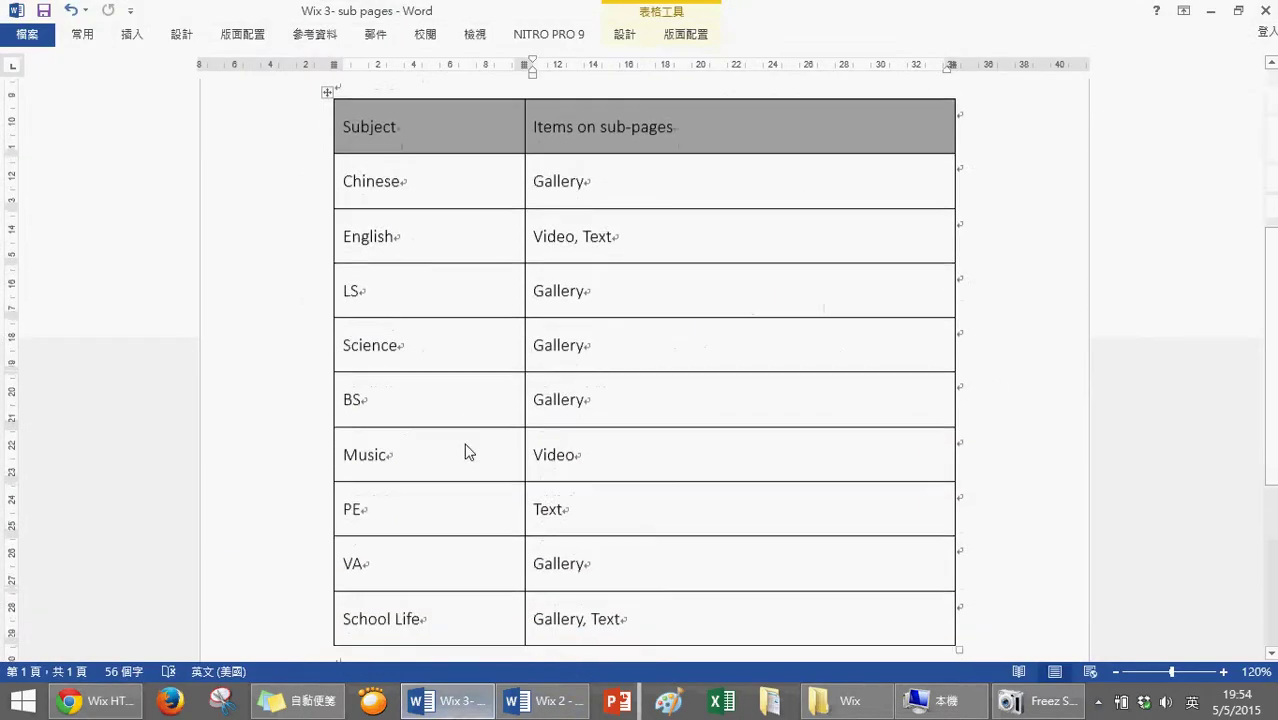
scroll(470, 470, down, 2)
scroll(465, 520, up, 1)
drag(448, 575, 345, 128)
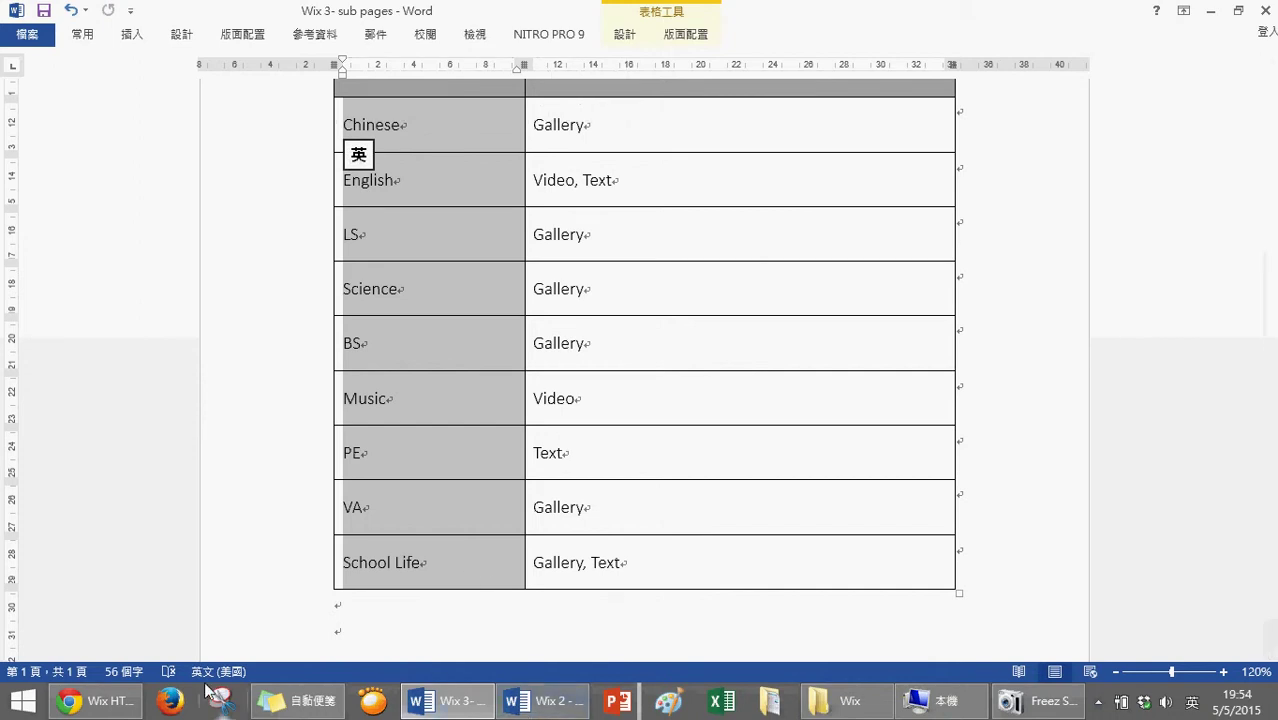
click(97, 700)
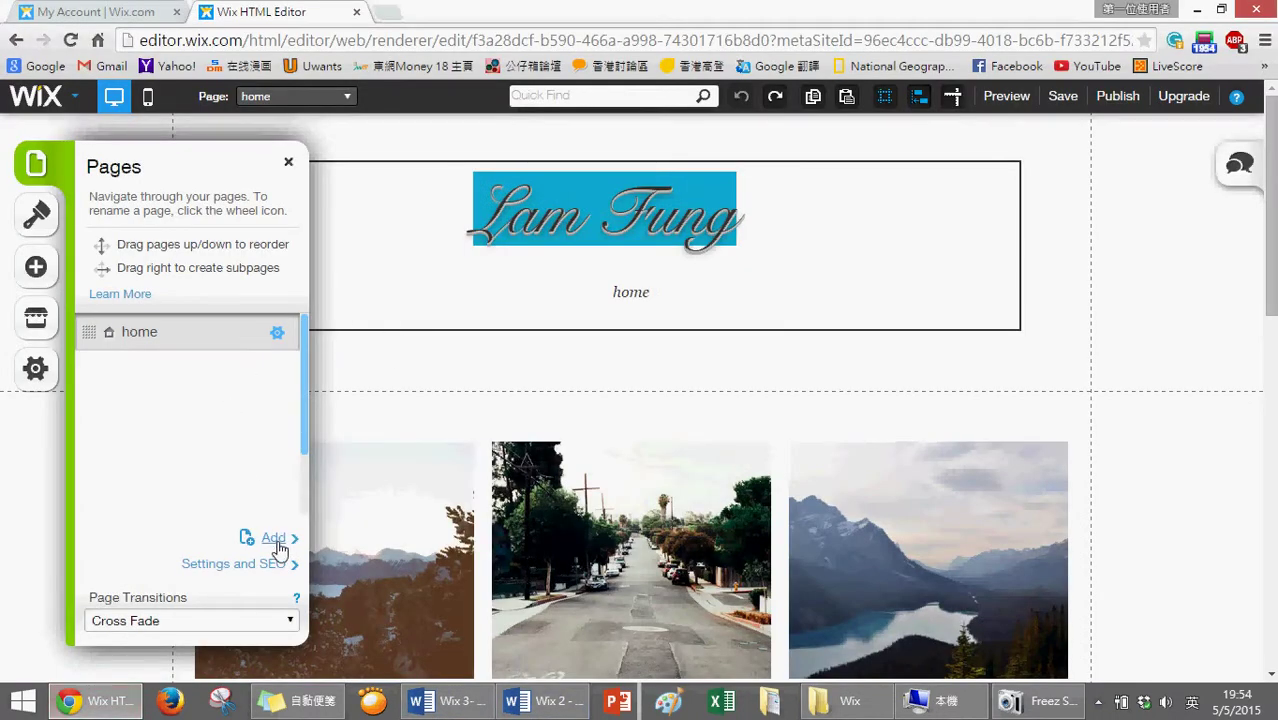
Create a Blank-layout page named 'Chinese' through Add > Page
click(274, 540)
click(393, 511)
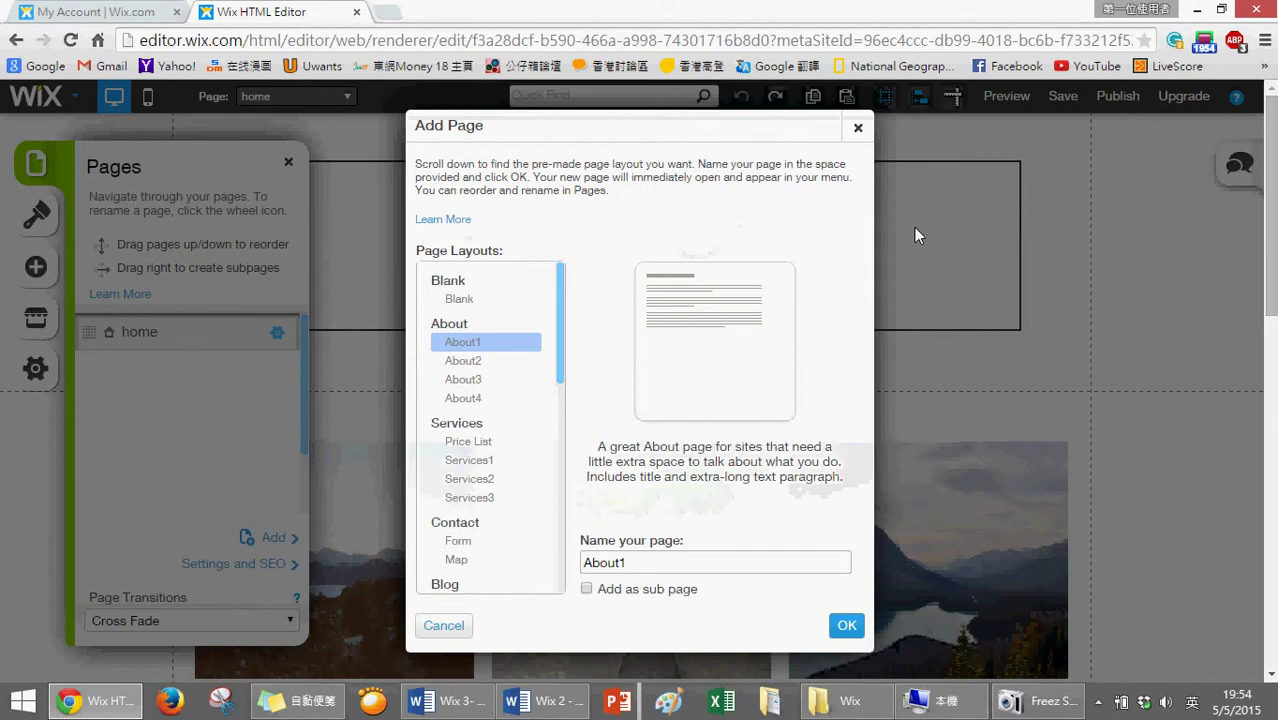
click(507, 306)
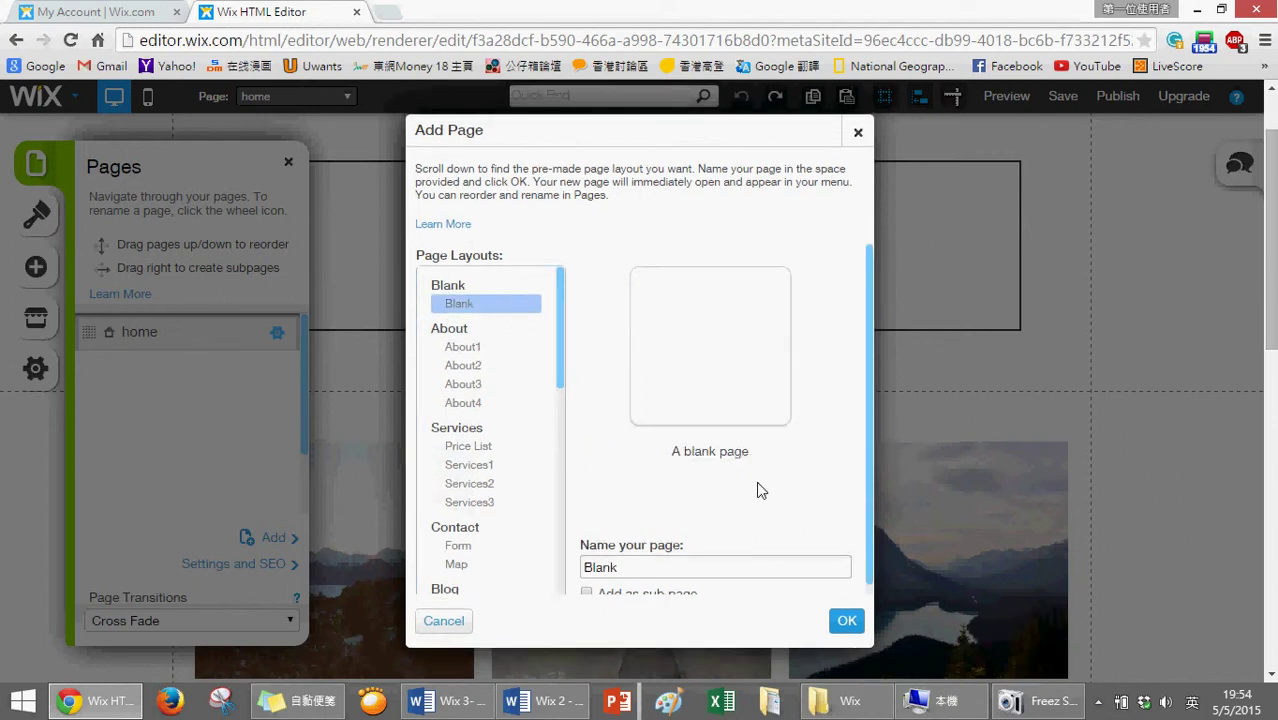
scroll(873, 430, down, 1)
double_click(690, 556)
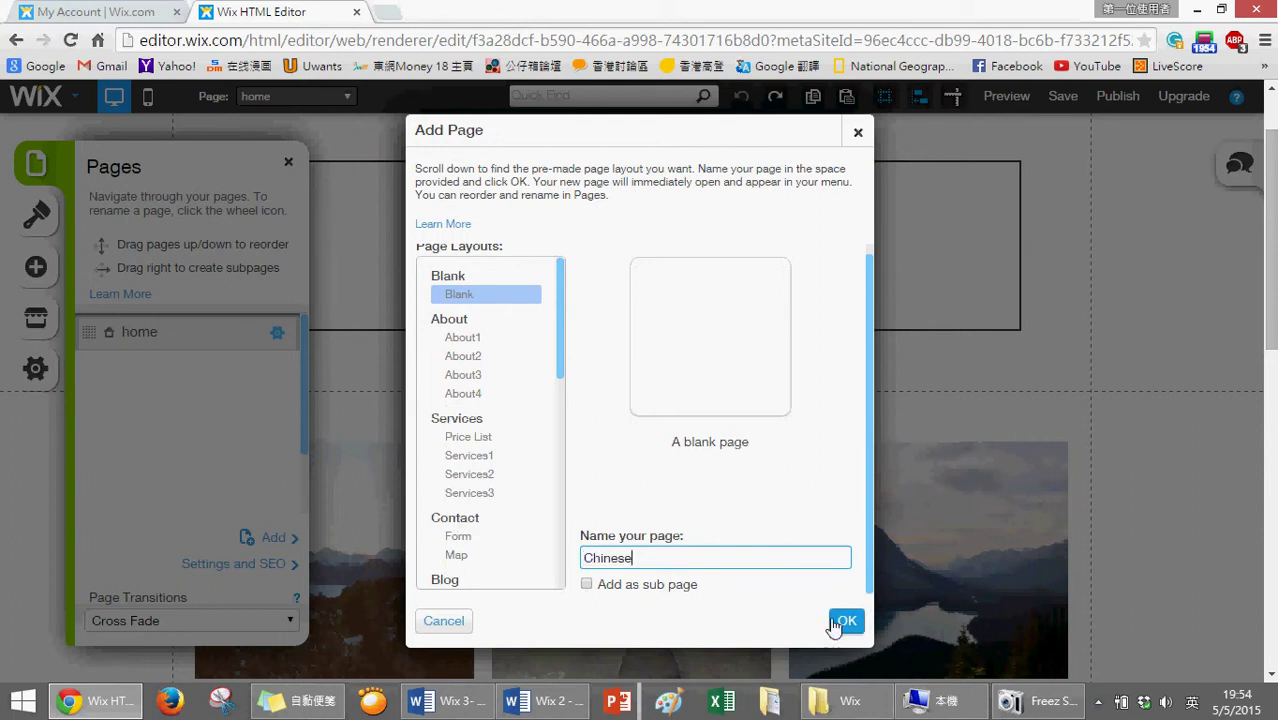
click(846, 622)
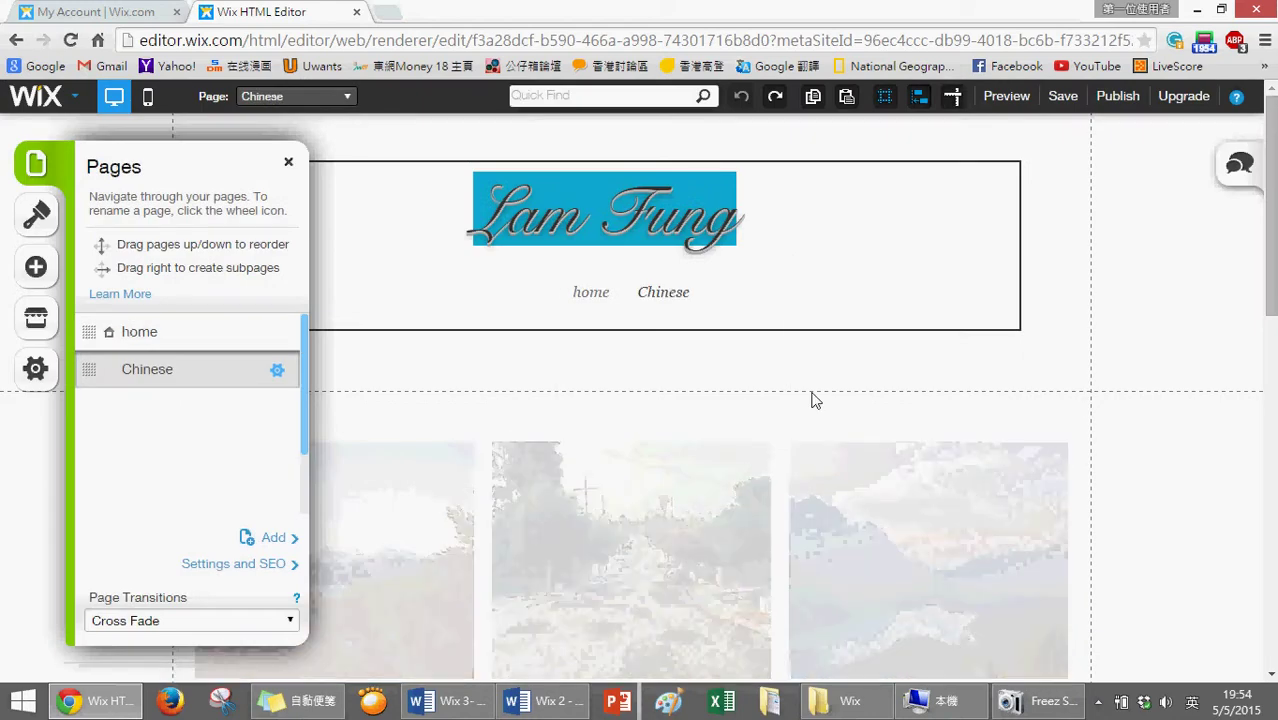
Close the Pages panel to show the empty Chinese page
scroll(539, 234, down, 5)
scroll(693, 331, up, 3)
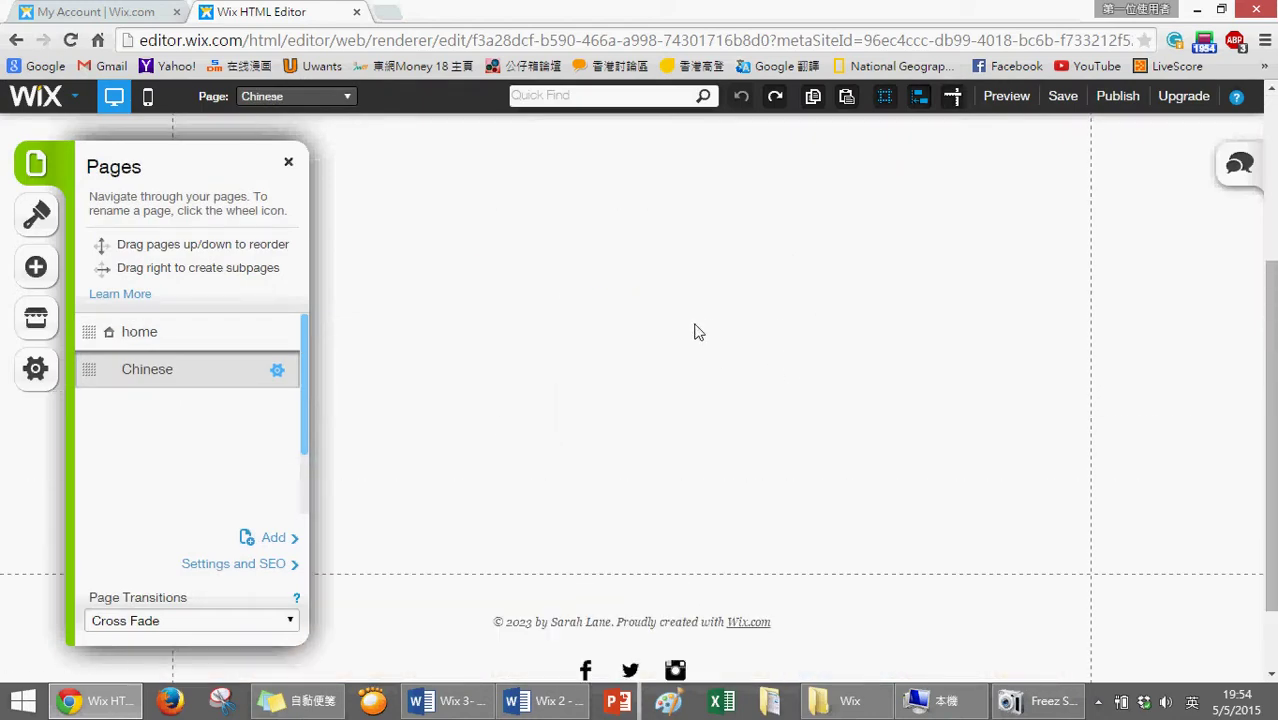
click(288, 165)
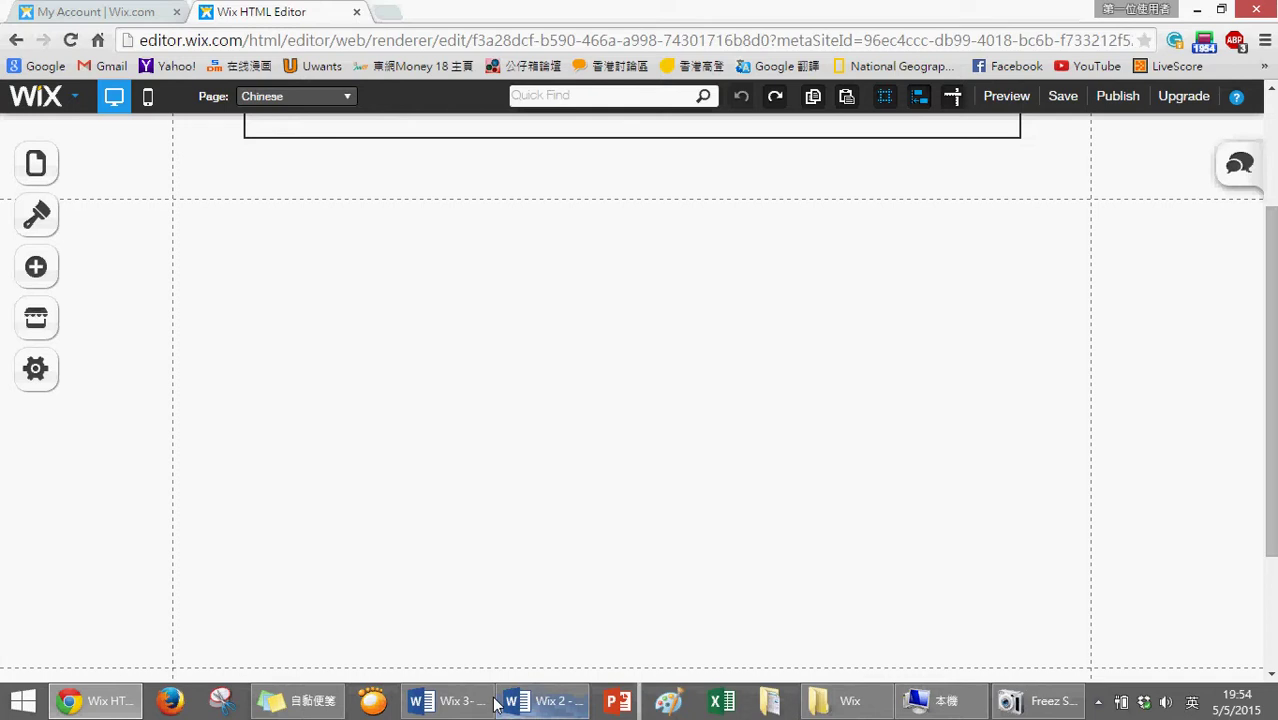
Confirm in the Word worksheet that the Chinese row needs a Gallery, then return to Wix
click(490, 702)
scroll(625, 470, up, 3)
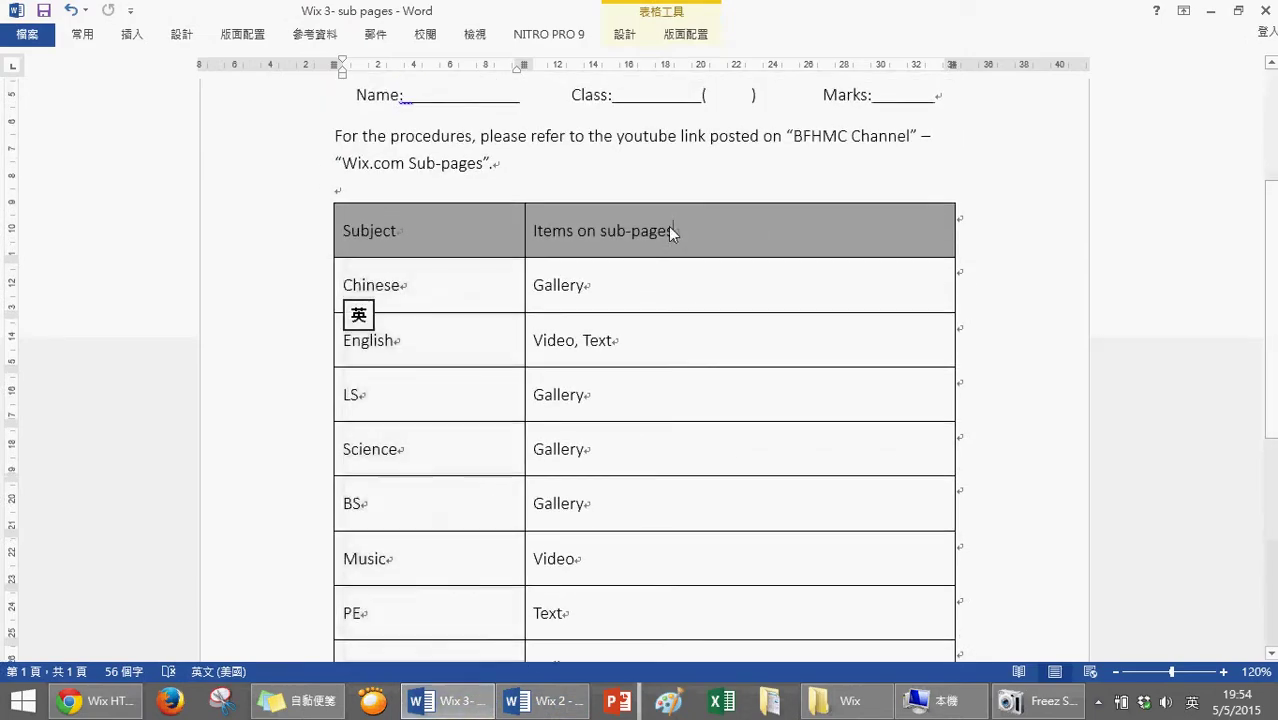
drag(670, 232, 516, 225)
click(659, 337)
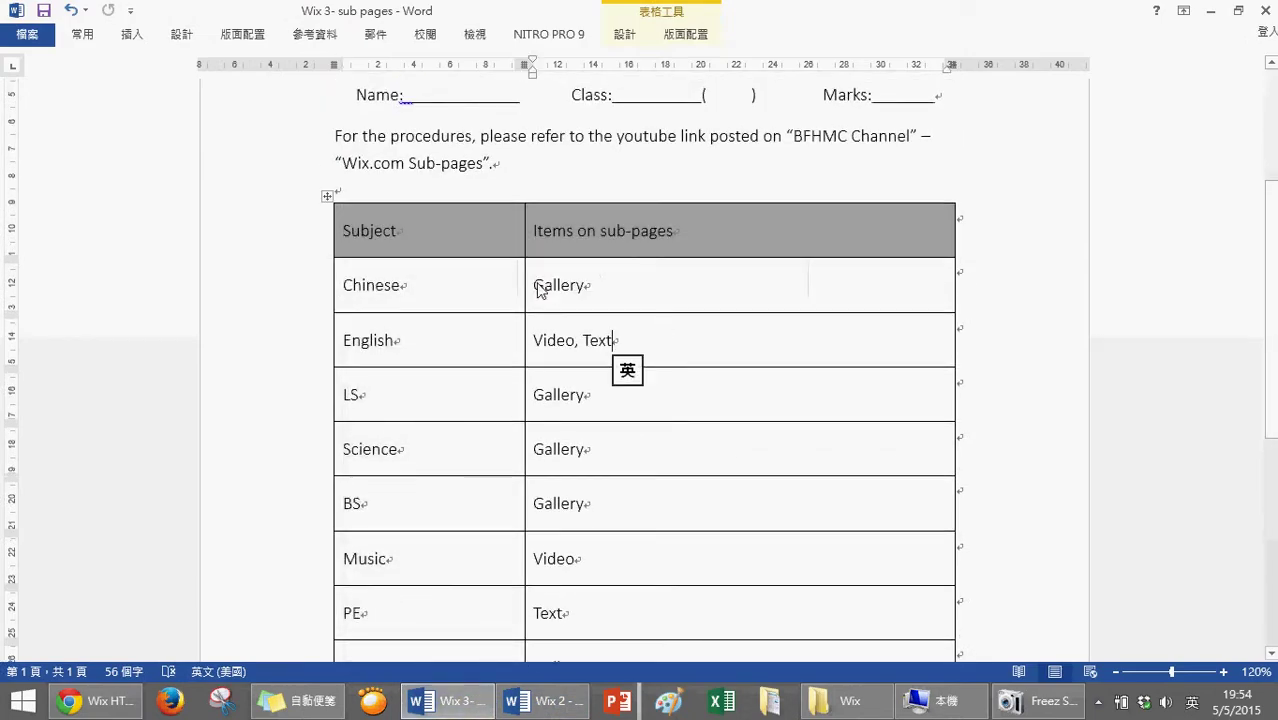
click(548, 701)
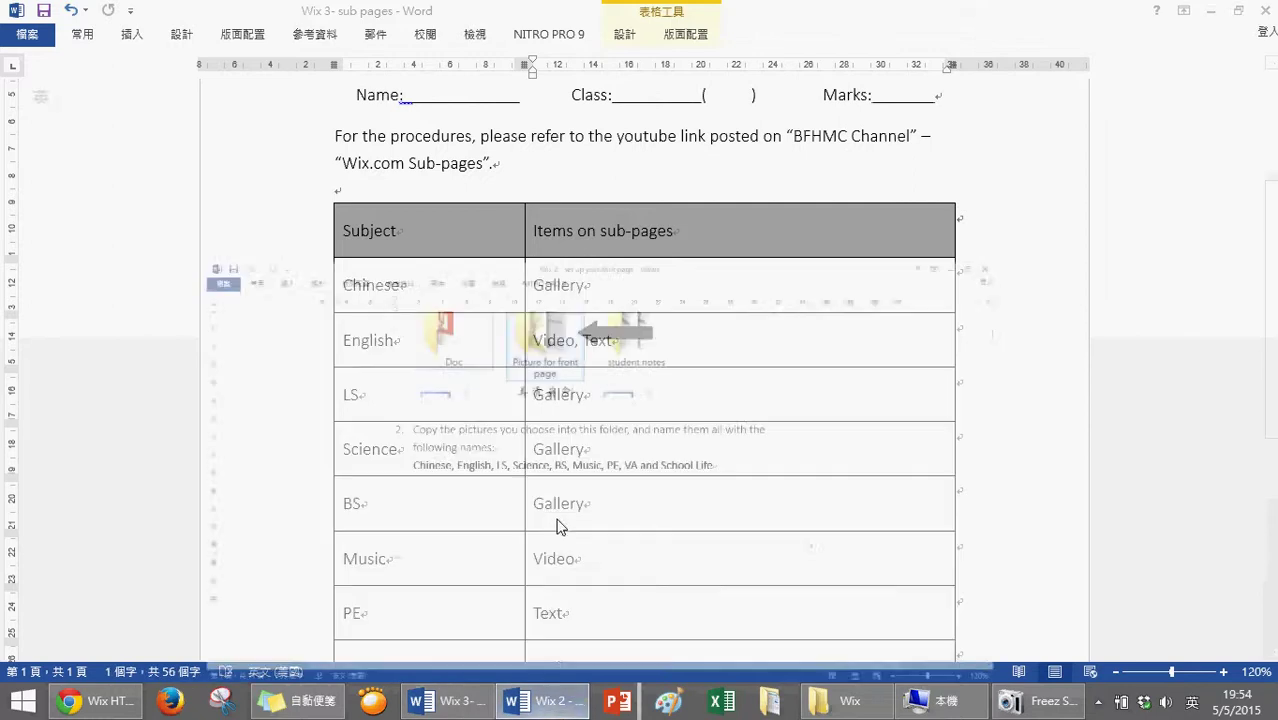
click(448, 701)
double_click(558, 285)
scroll(491, 468, up, 4)
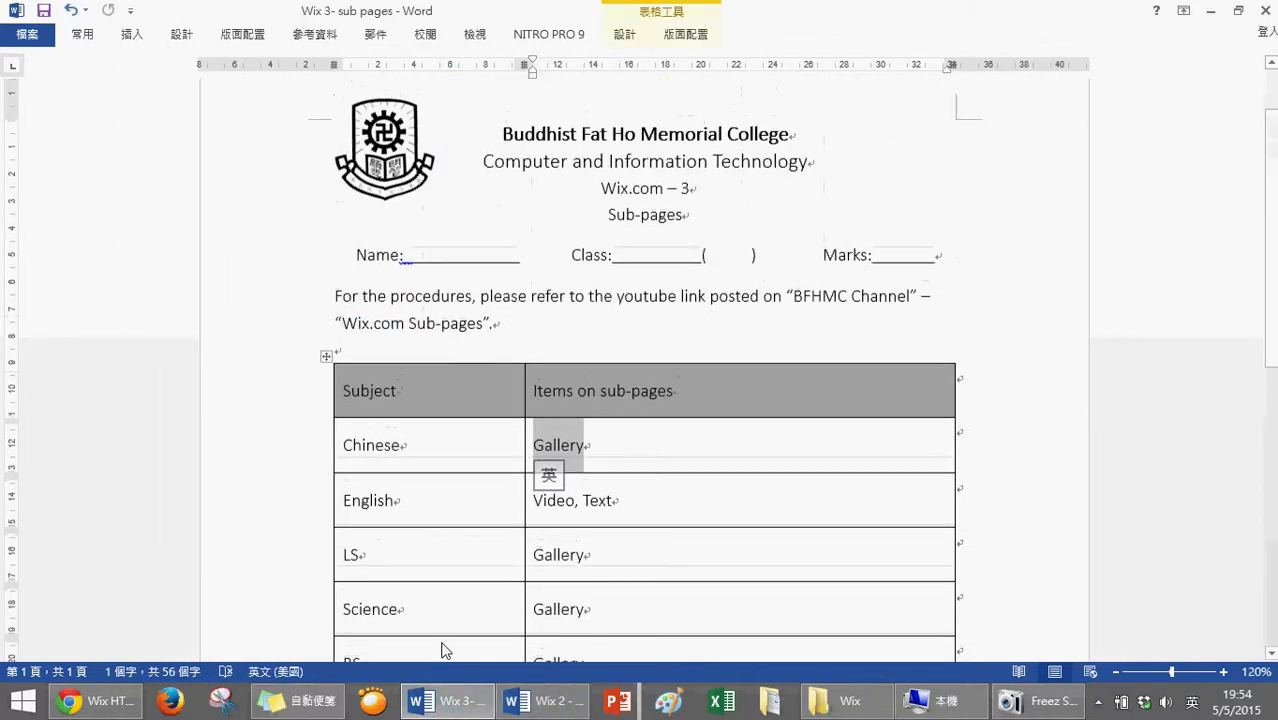
click(95, 701)
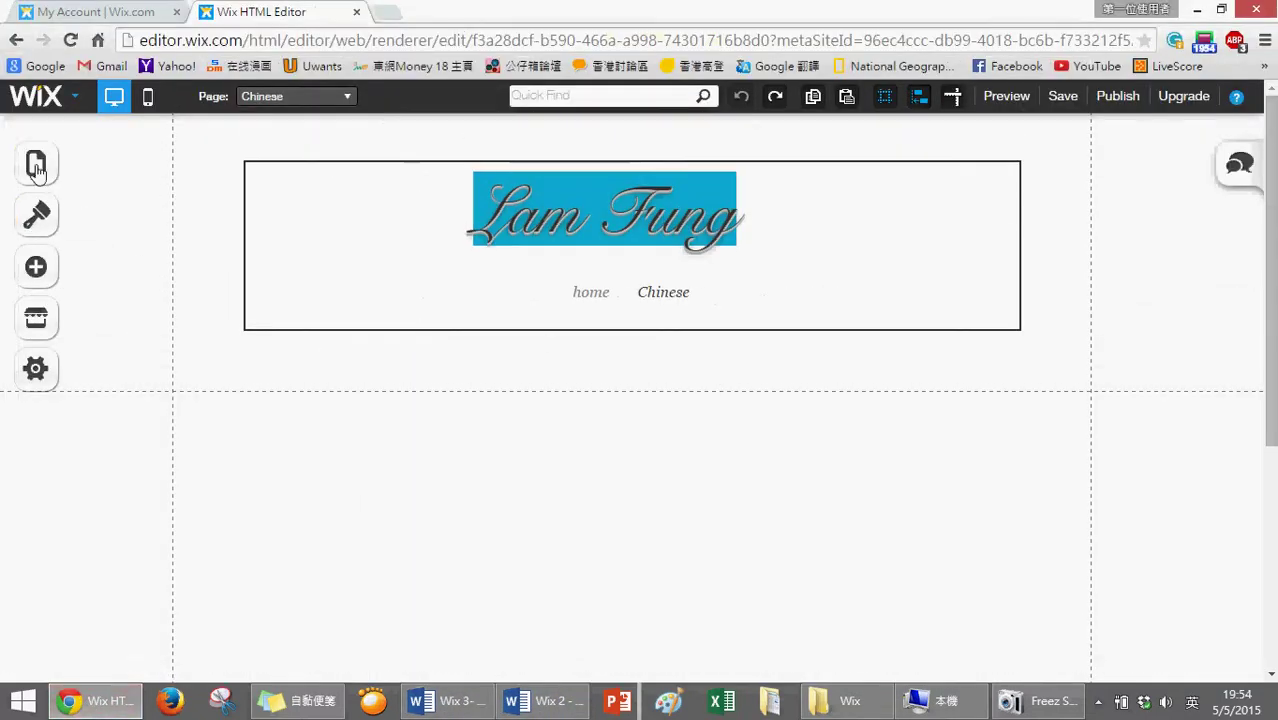
Add a Grid gallery to the Chinese page and drag it just below the Lam Fung header
click(37, 272)
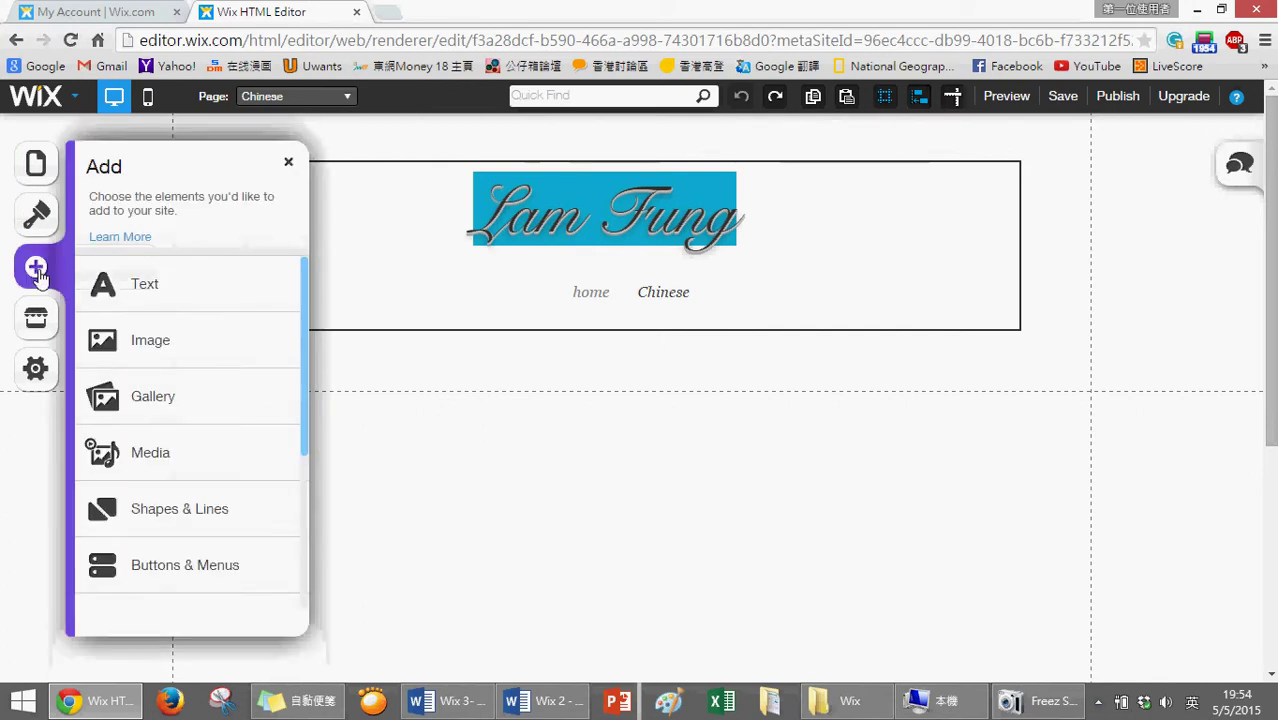
click(199, 400)
scroll(211, 474, down, 3)
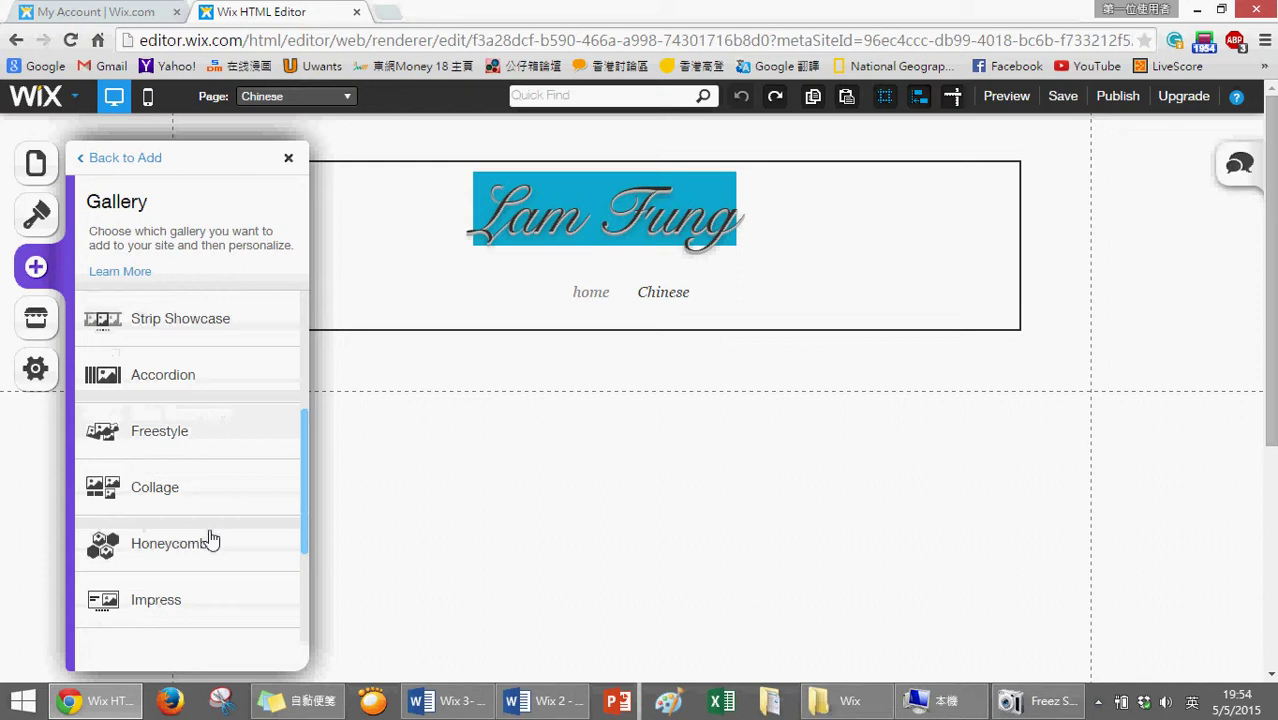
scroll(207, 530, up, 5)
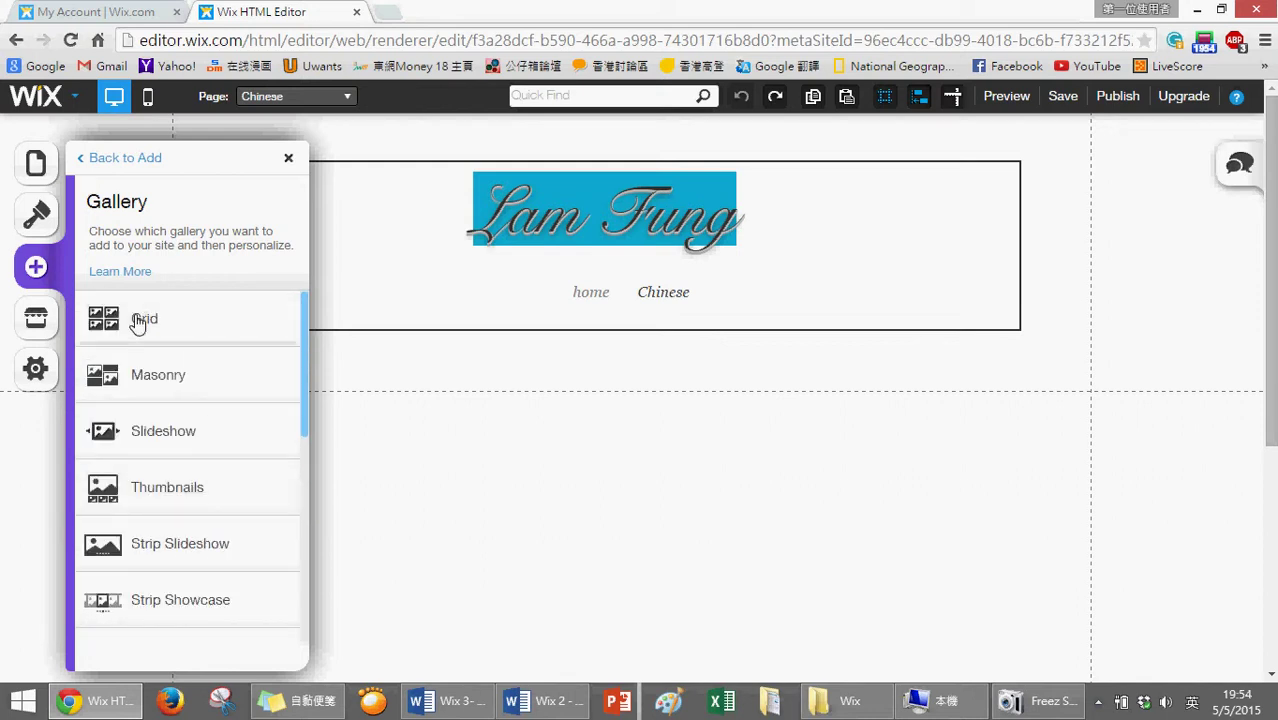
click(138, 323)
scroll(560, 430, down, 3)
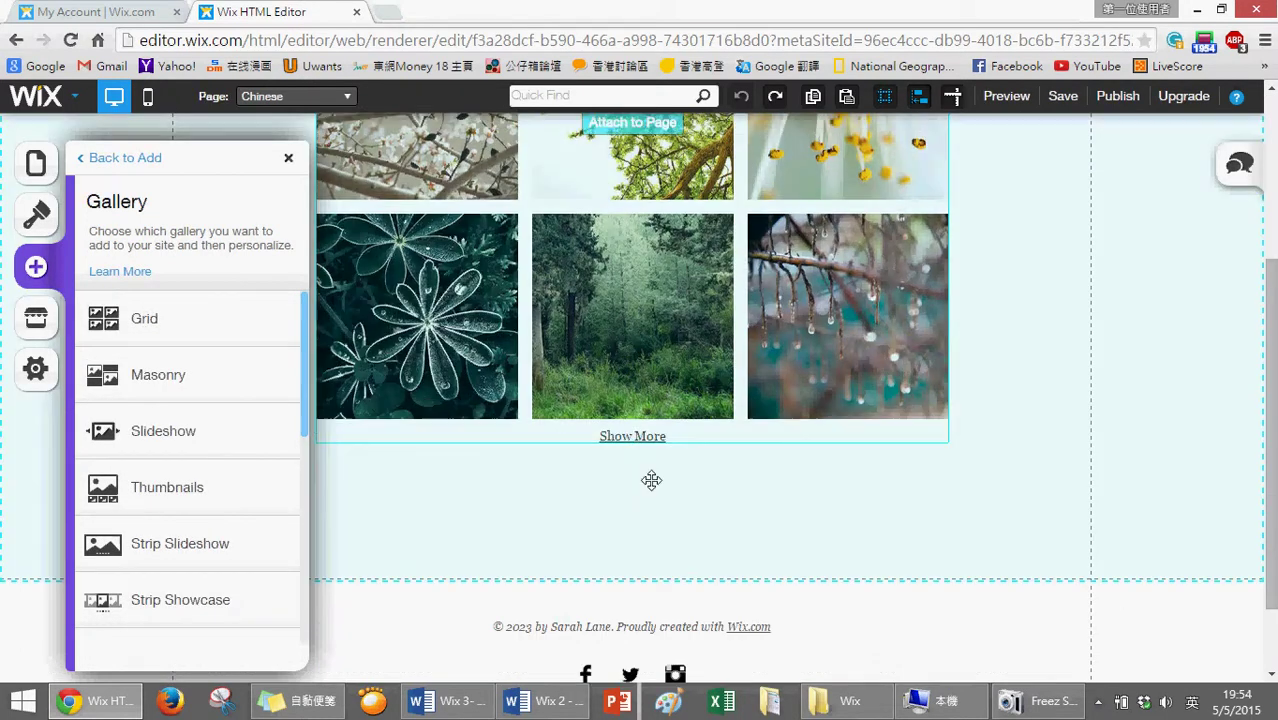
drag(651, 480, 690, 618)
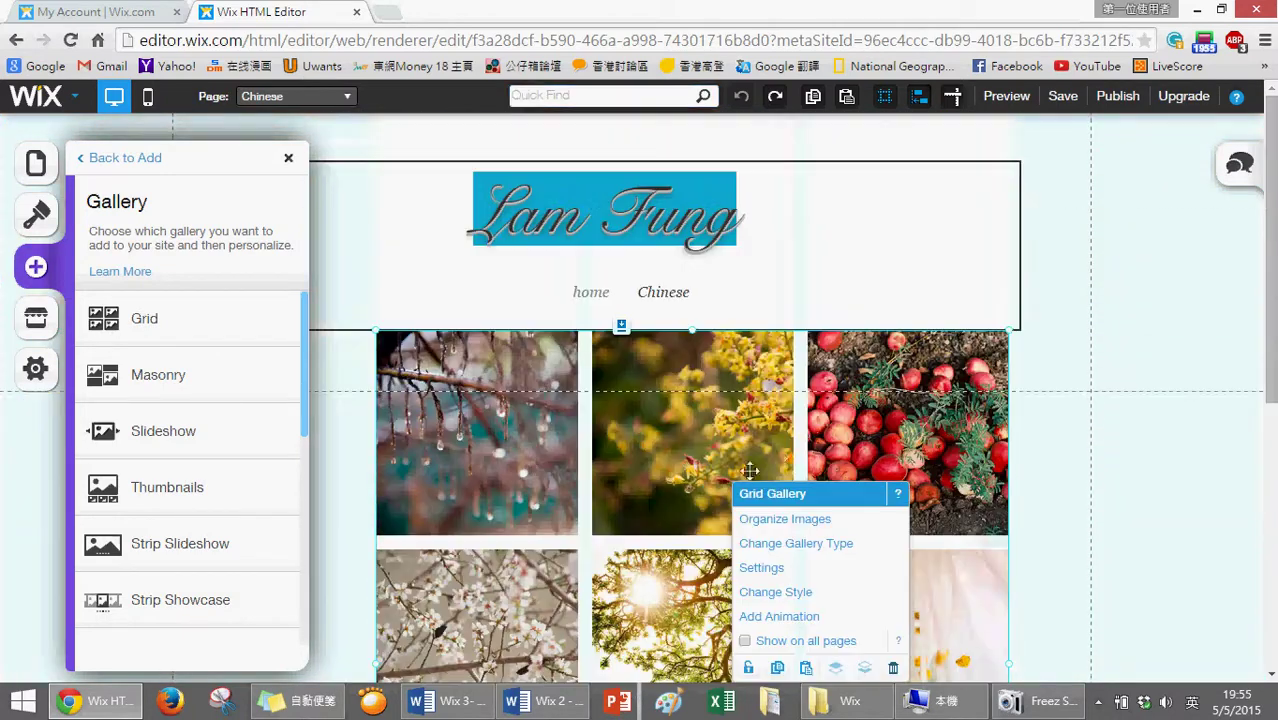
drag(750, 470, 610, 560)
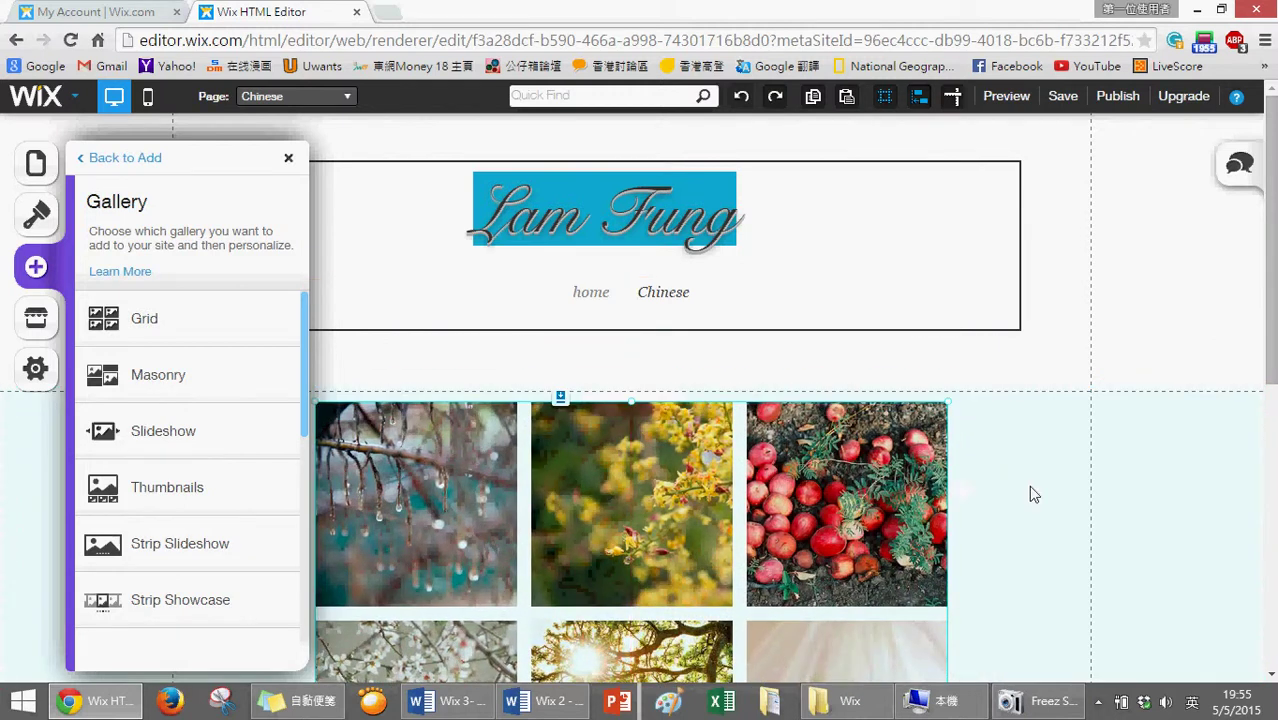
click(1040, 491)
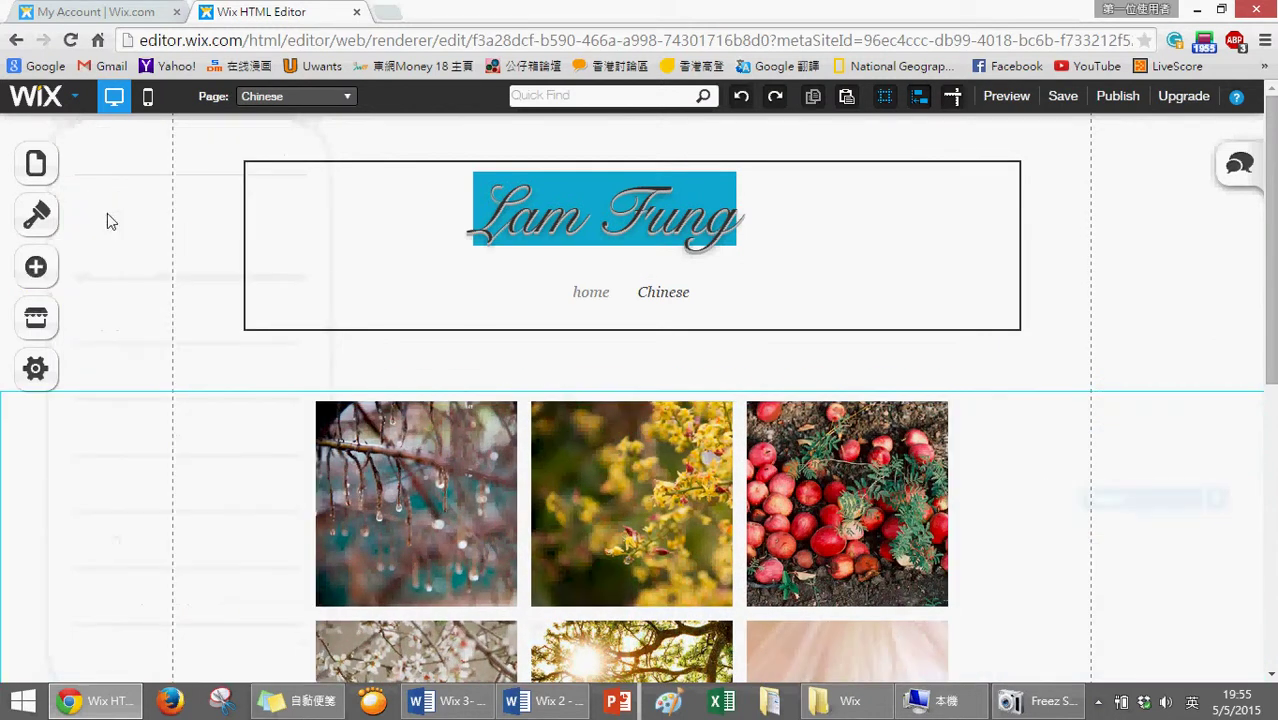
click(34, 170)
Switch to the home page, check the Music row in the Word sub-pages table, and return to Wix
click(136, 334)
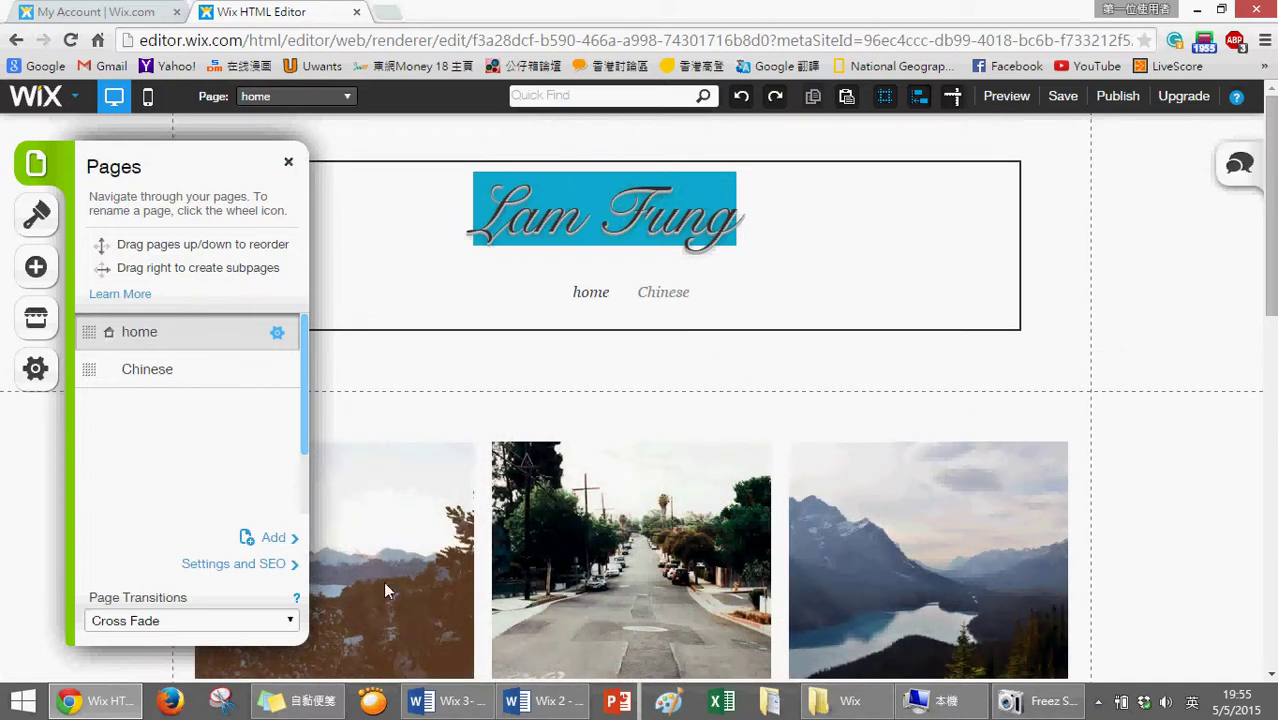
click(545, 700)
click(447, 700)
scroll(425, 461, down, 5)
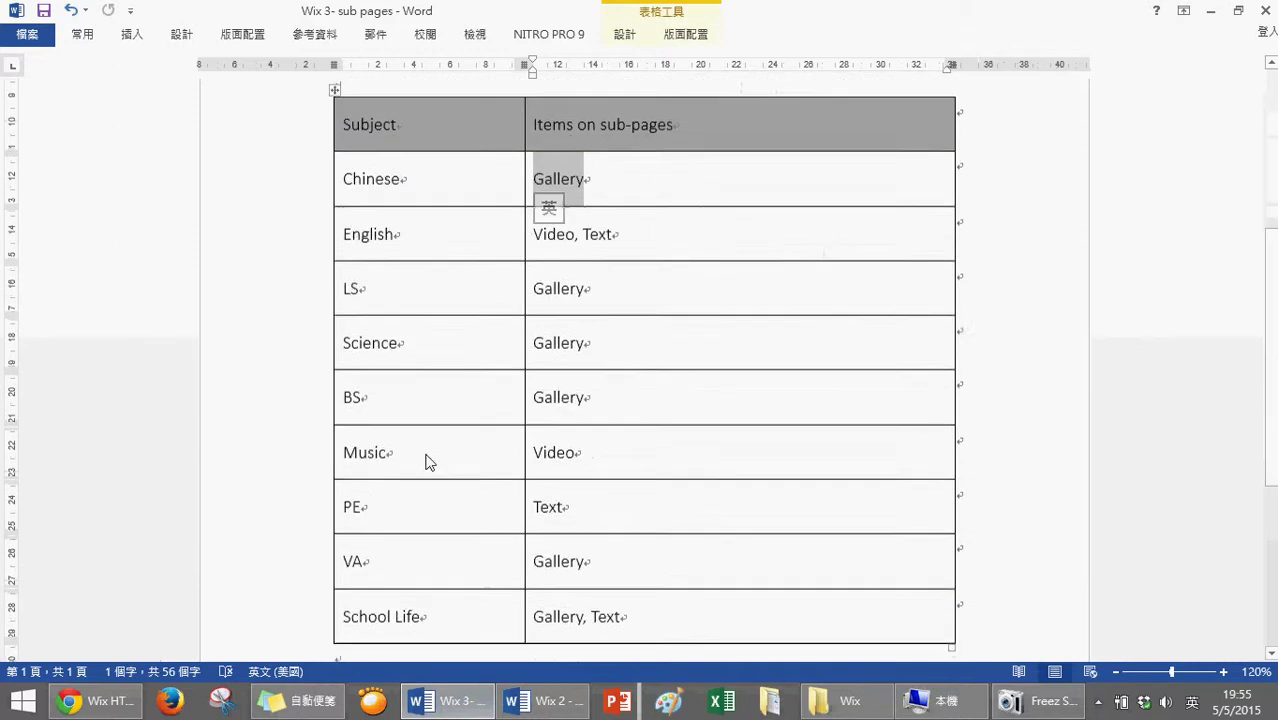
click(330, 450)
click(545, 700)
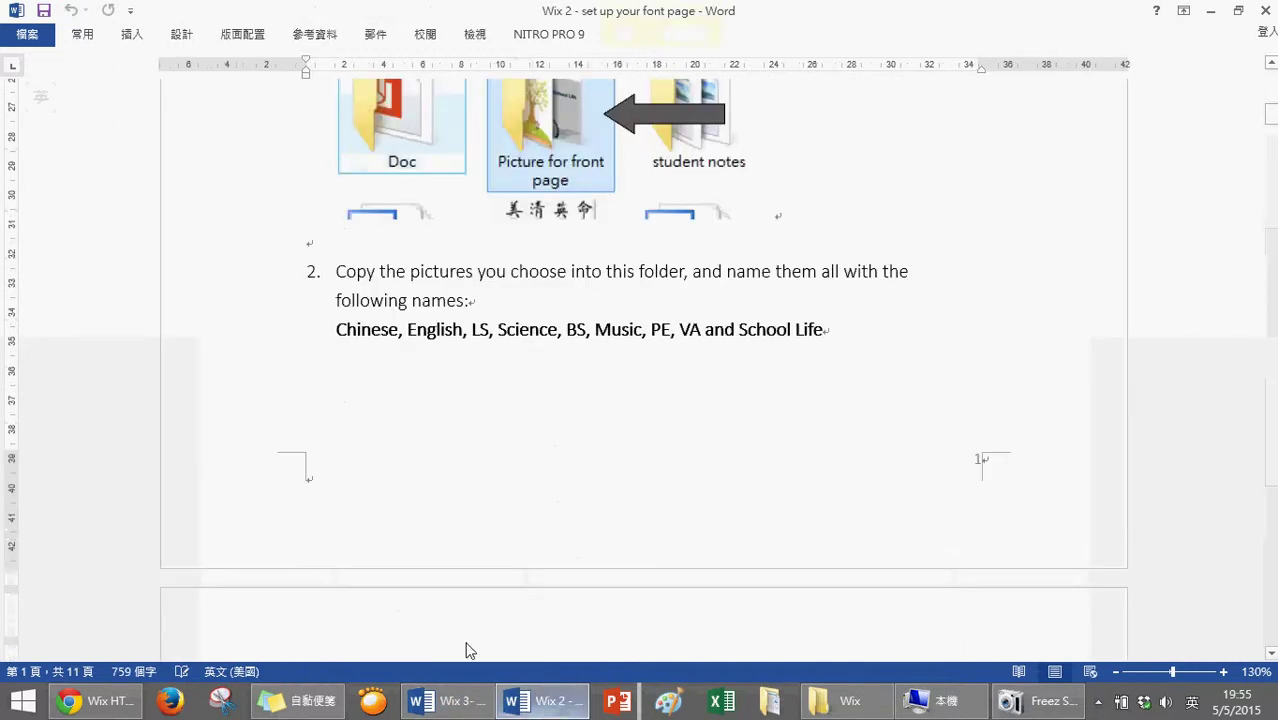
click(97, 701)
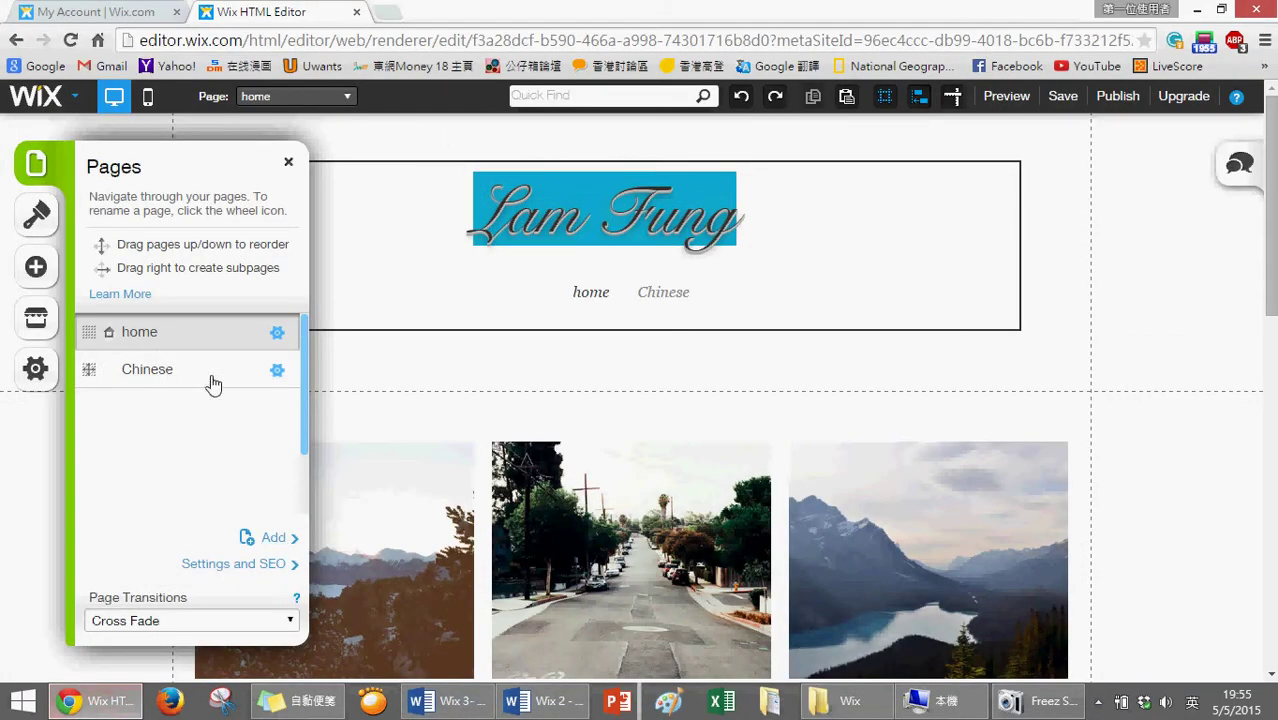
Create a Blank-layout page named 'Music', then bring up the Word sub-pages worksheet
click(277, 540)
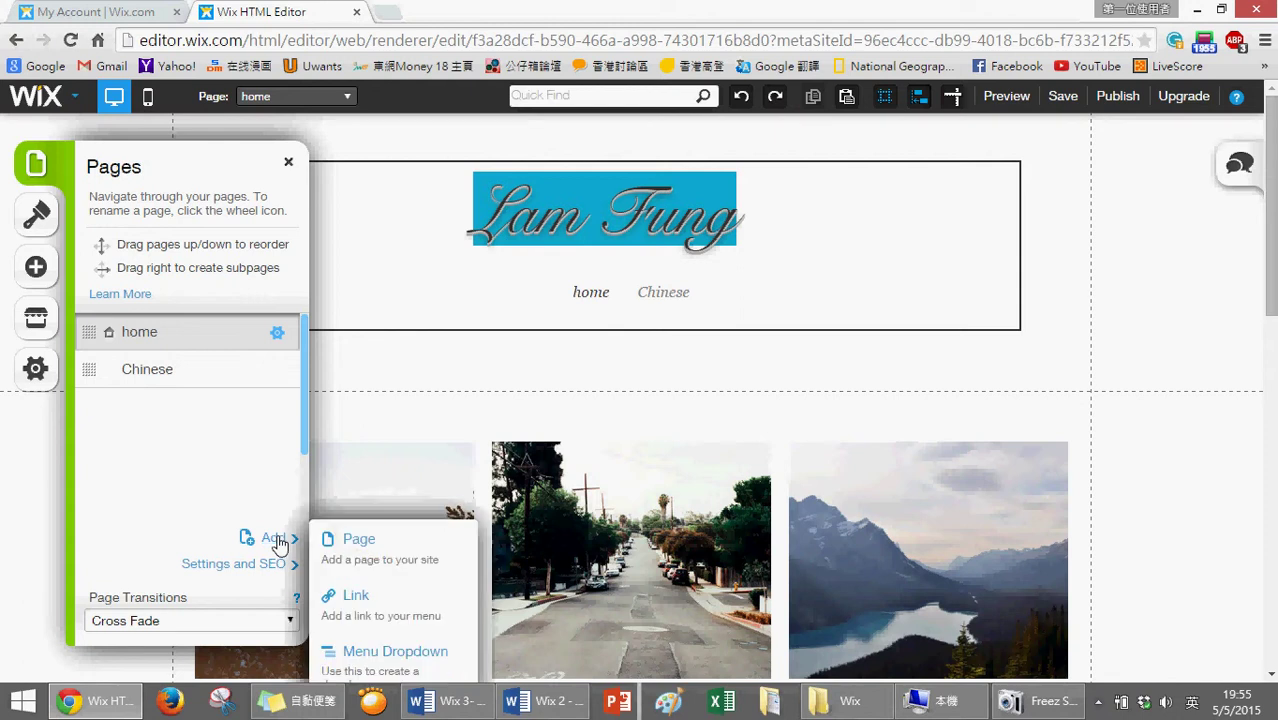
click(395, 529)
click(452, 299)
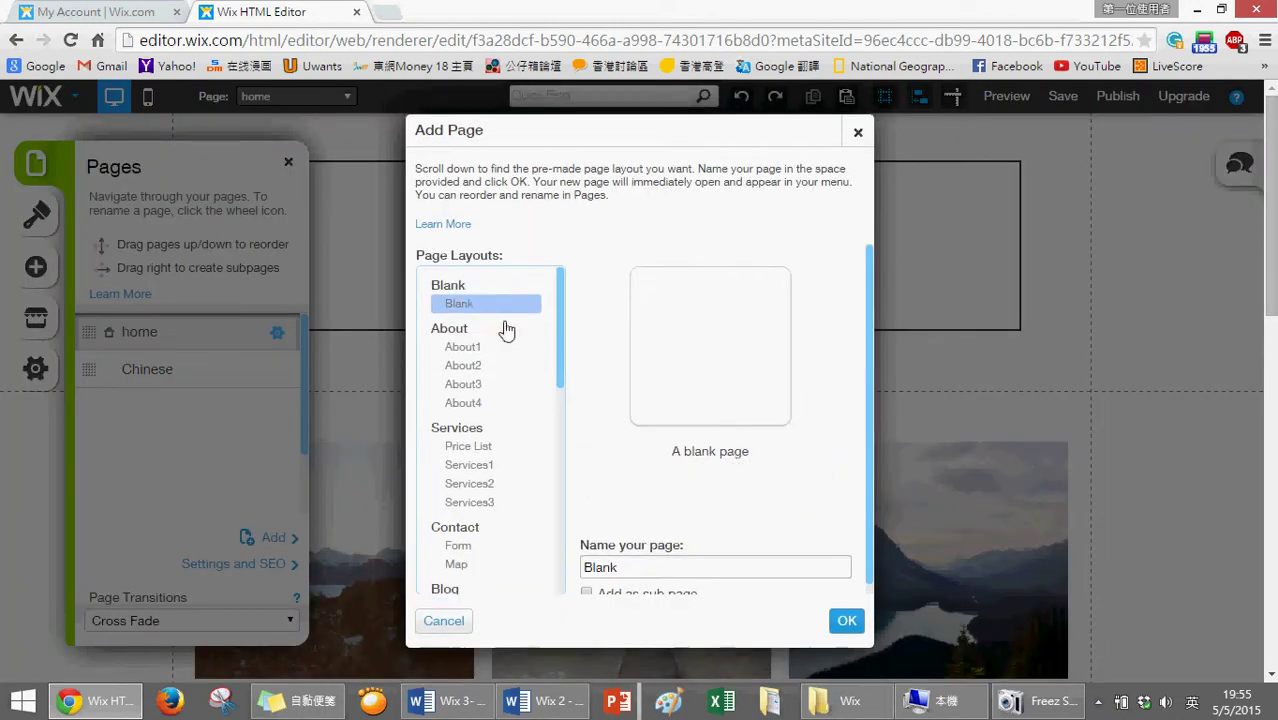
double_click(671, 566)
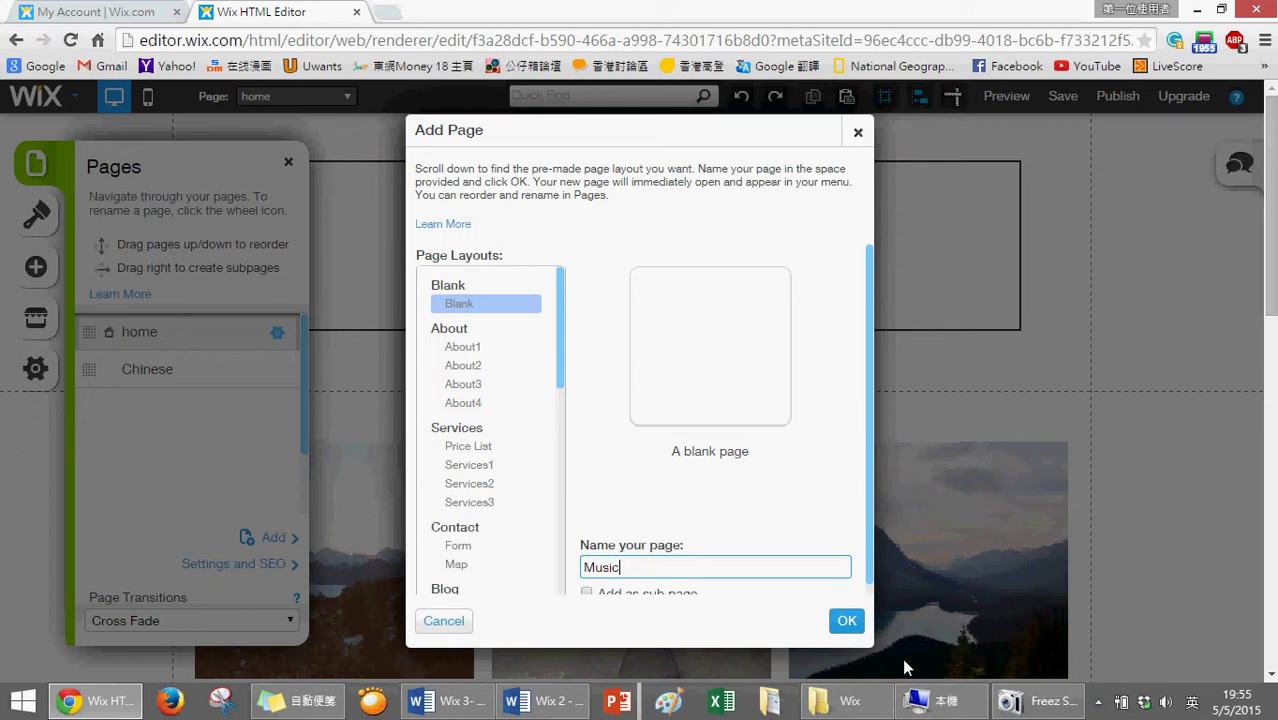
click(850, 621)
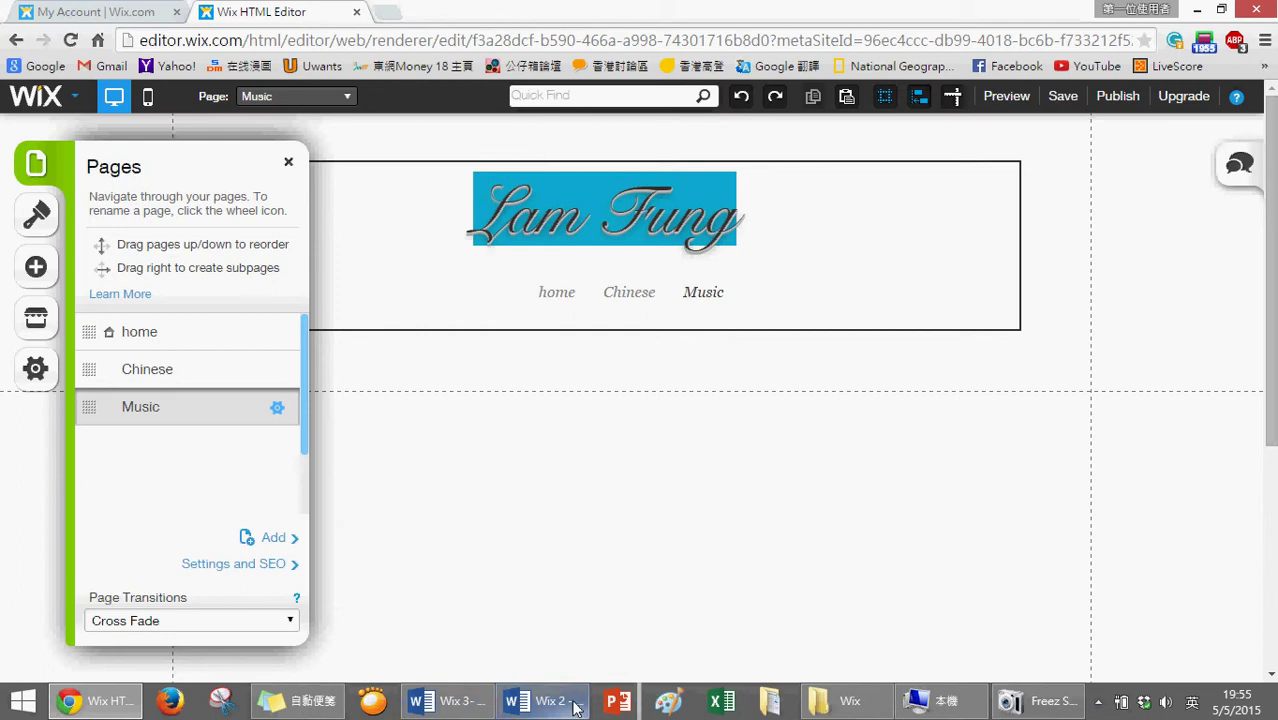
click(450, 701)
Select the Music row in the Word table to check it
scroll(603, 430, down, 1)
double_click(529, 400)
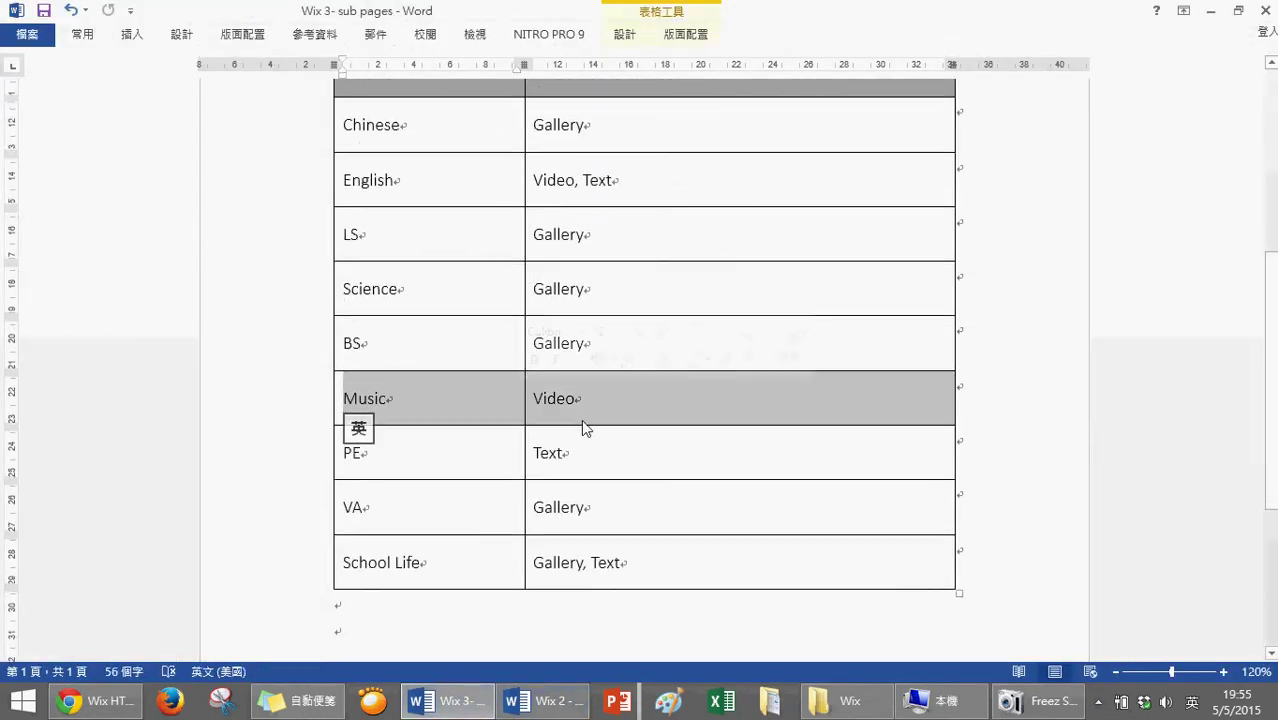
click(95, 700)
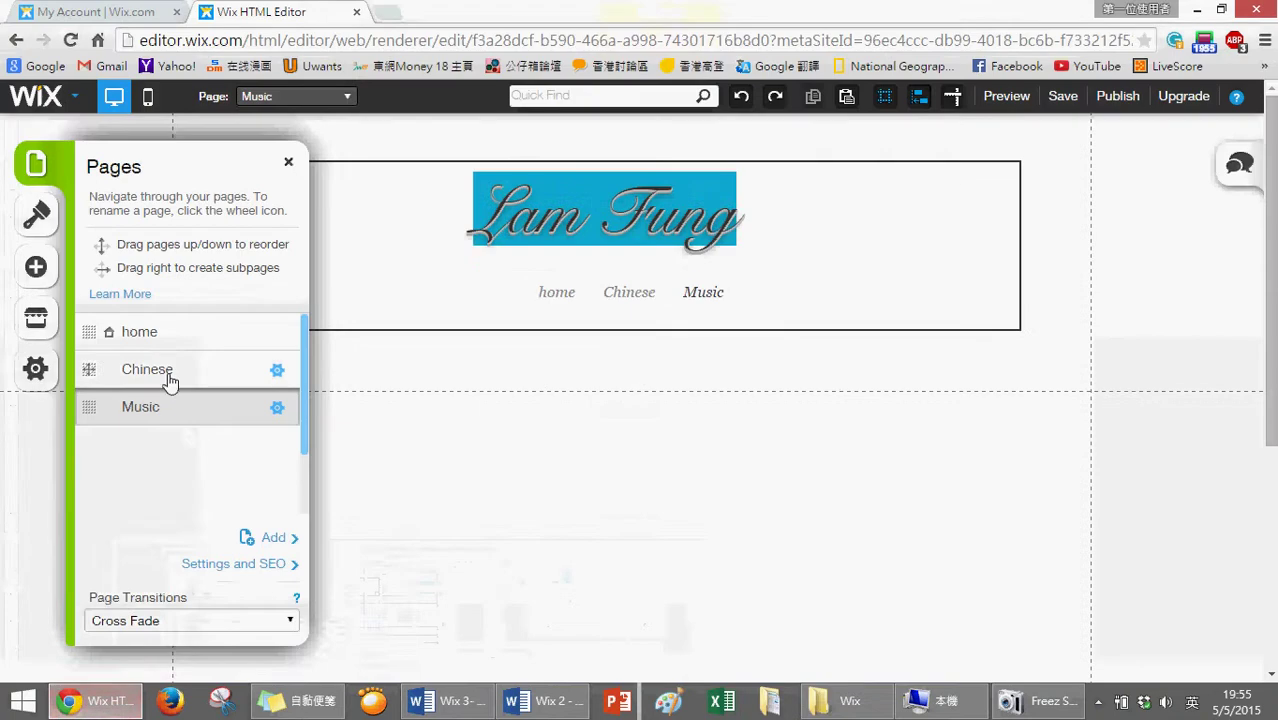
Add a video box to the Music page, then move it below the header, enlarge it and centre it
click(40, 276)
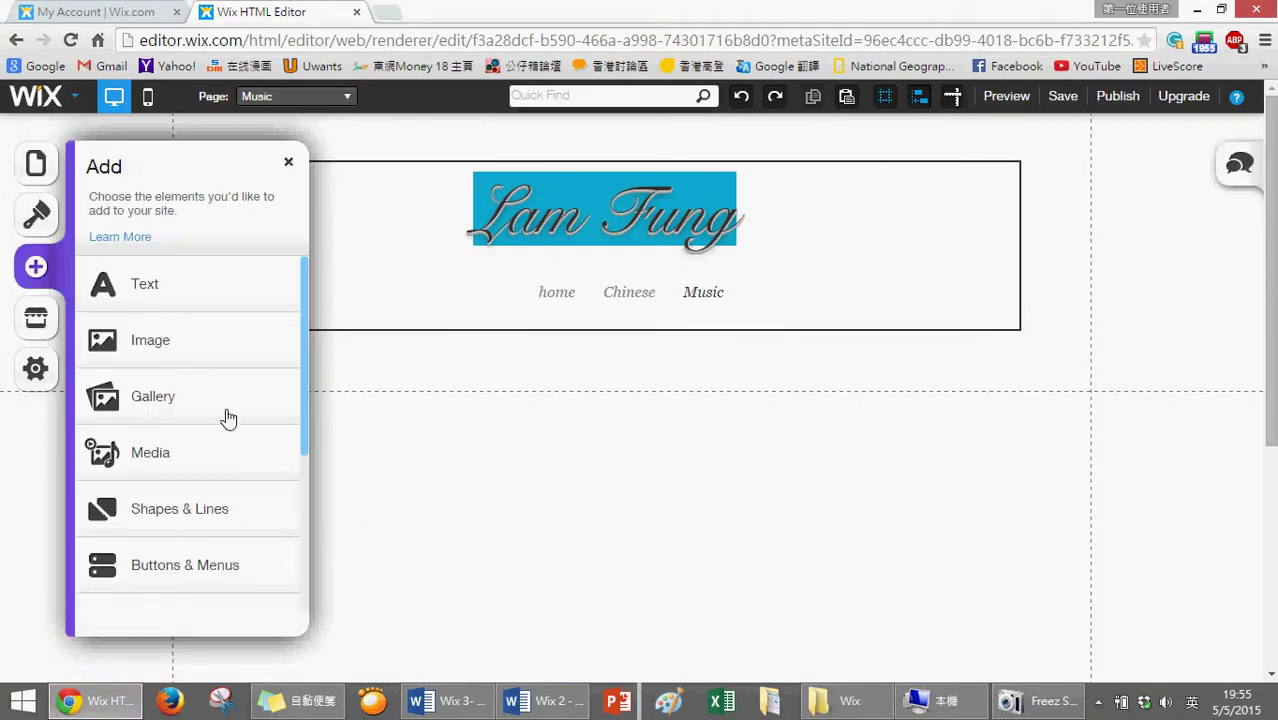
click(200, 455)
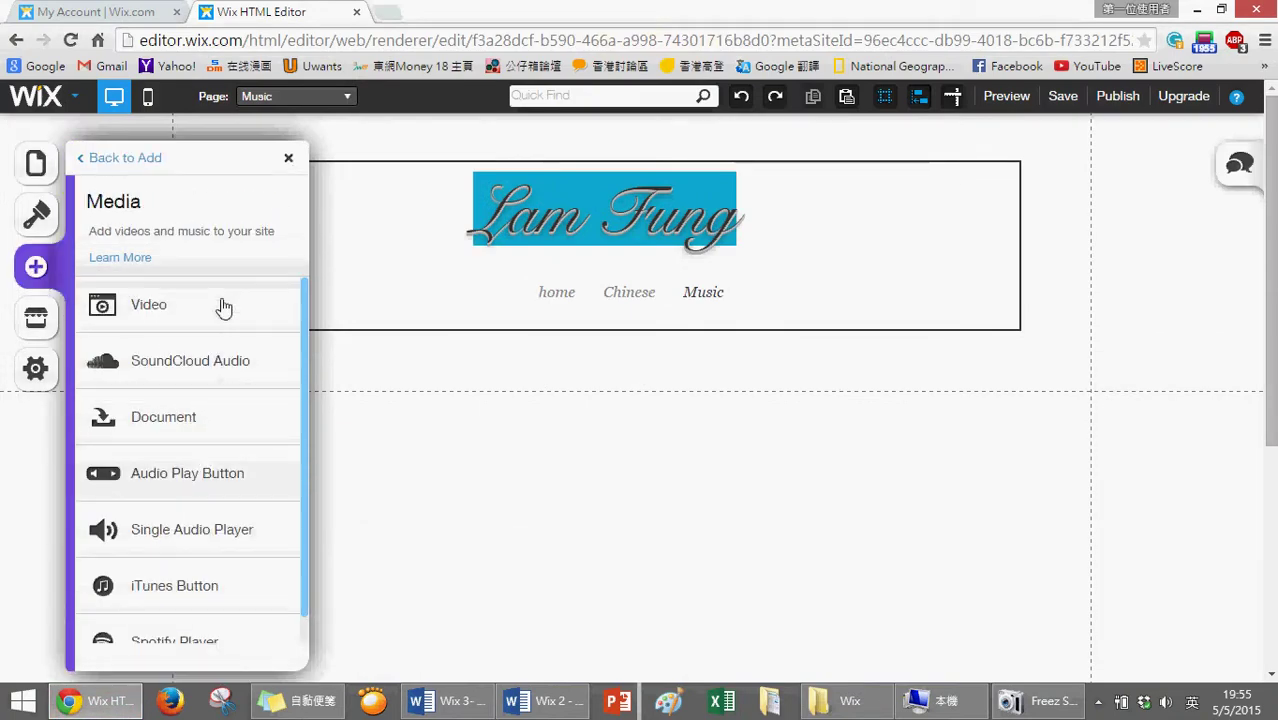
click(222, 306)
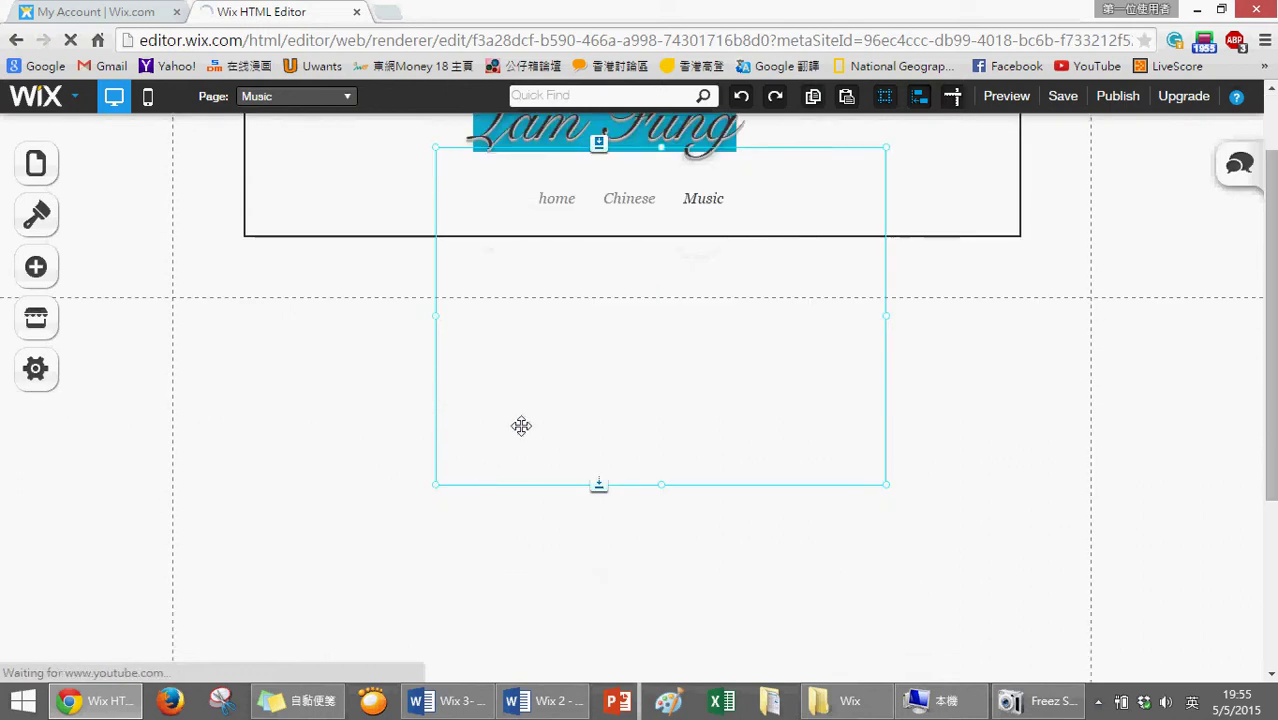
drag(592, 390, 381, 567)
scroll(588, 510, down, 2)
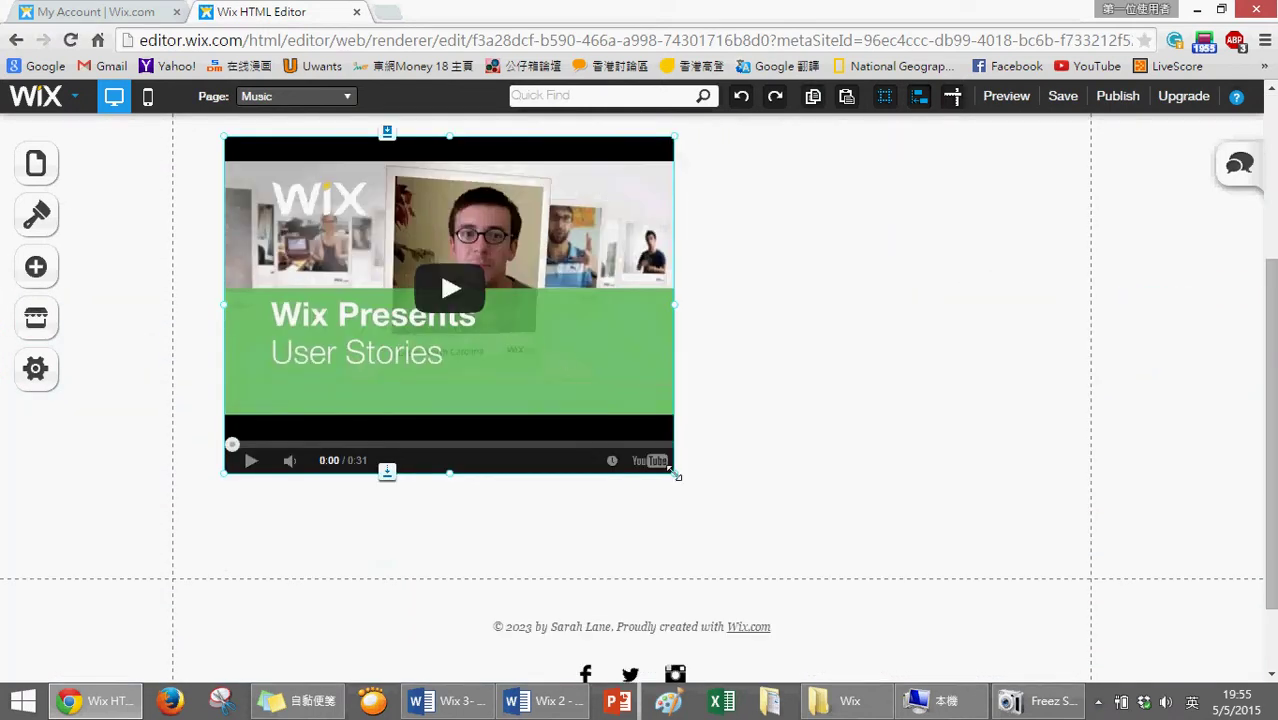
drag(675, 472, 870, 542)
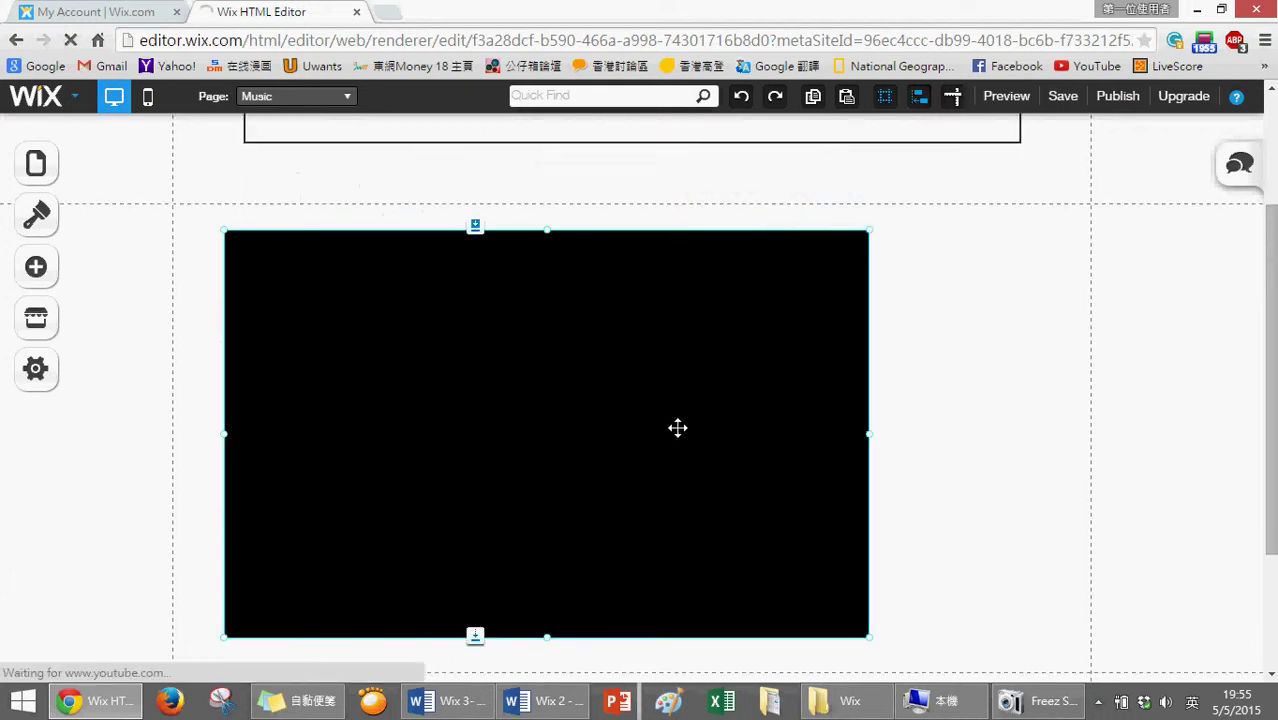
drag(676, 425, 764, 435)
scroll(205, 385, up, 2)
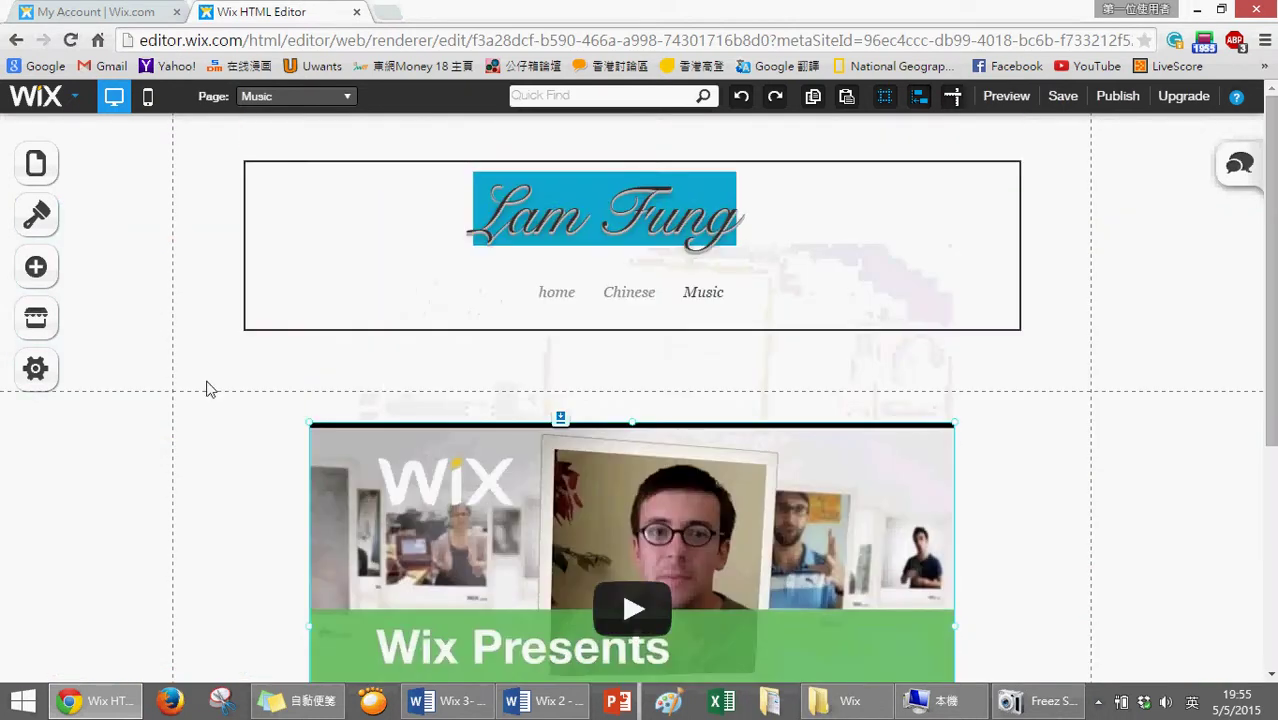
Switch to the home page and select its image gallery
click(30, 164)
click(140, 331)
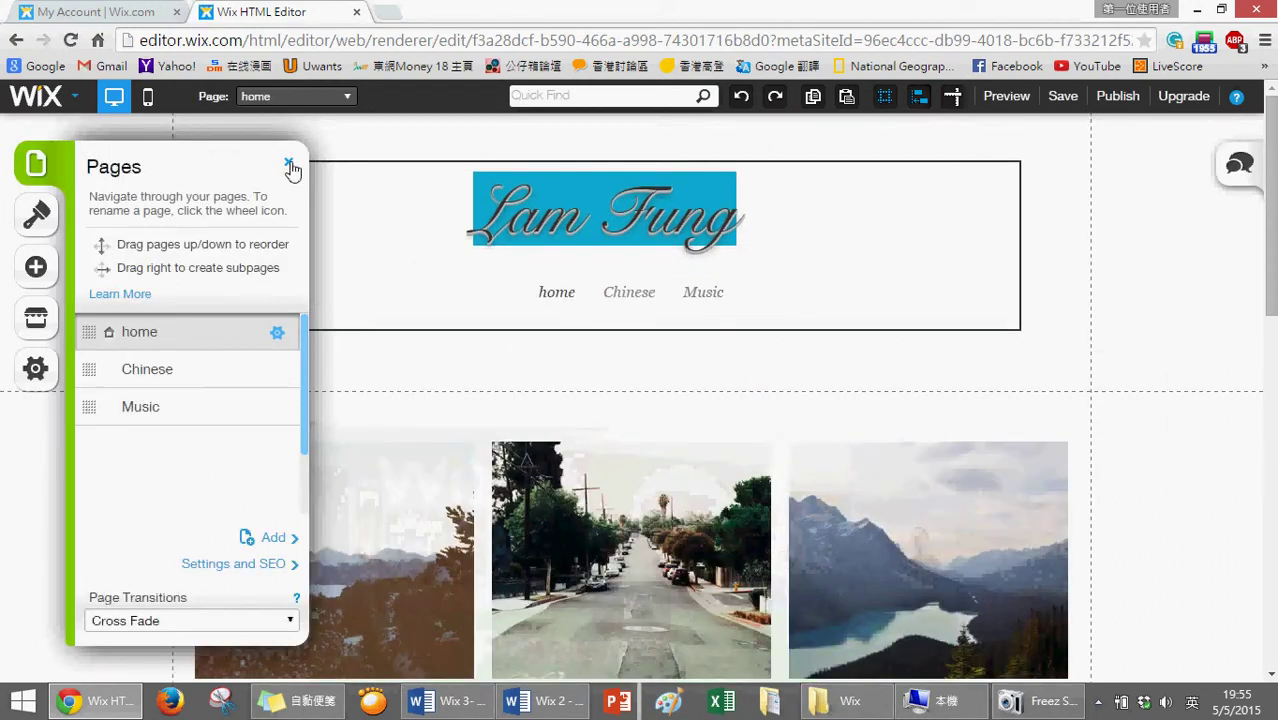
click(289, 163)
scroll(756, 362, down, 4)
scroll(787, 368, up, 2)
scroll(787, 368, up, 1)
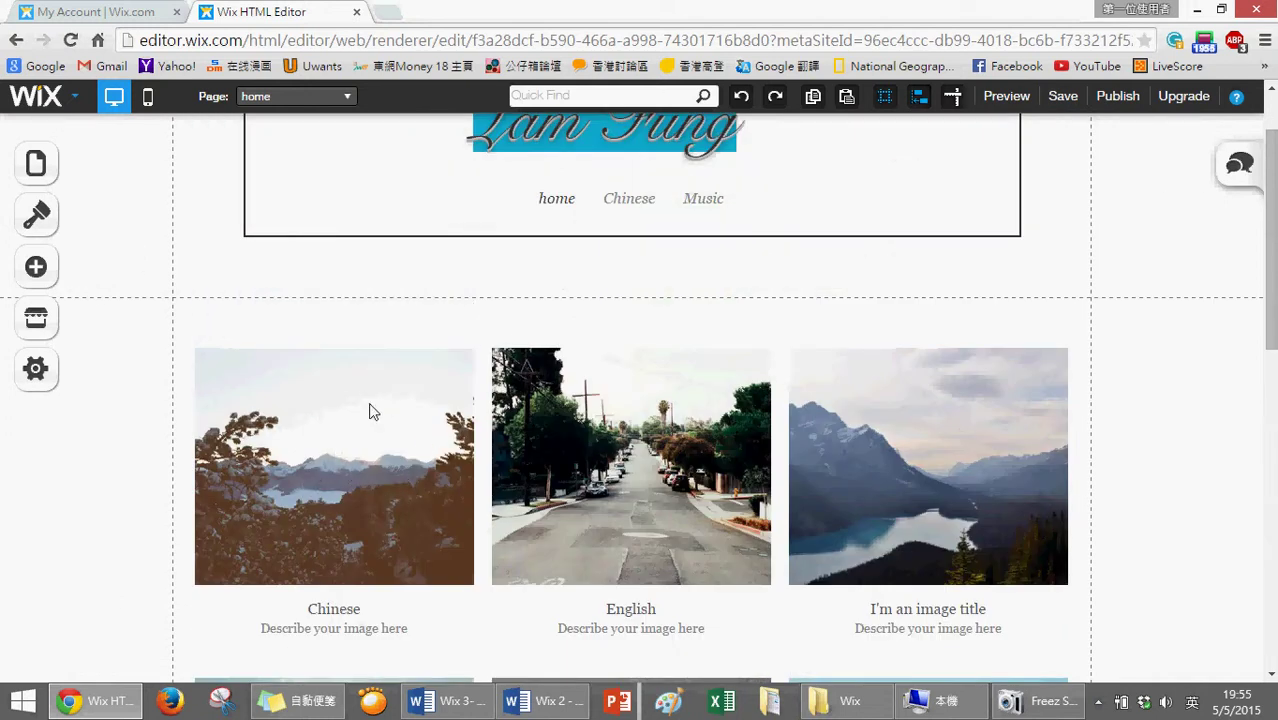
click(36, 163)
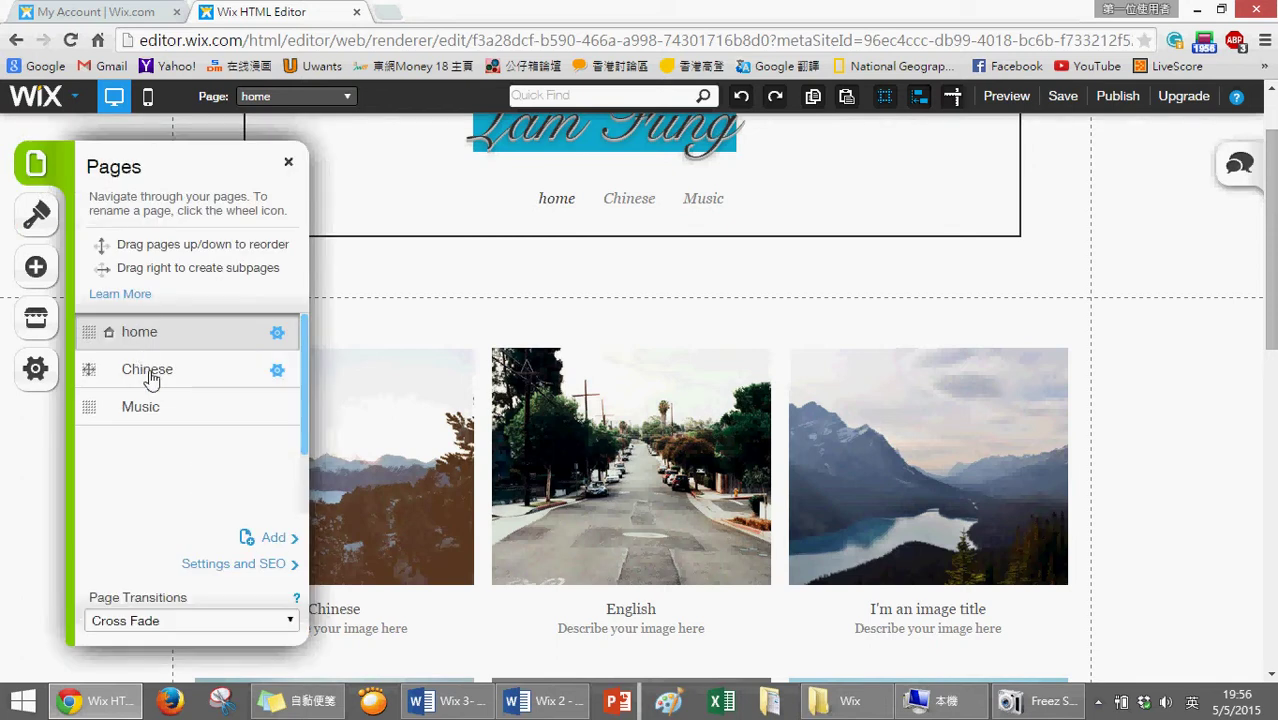
click(375, 410)
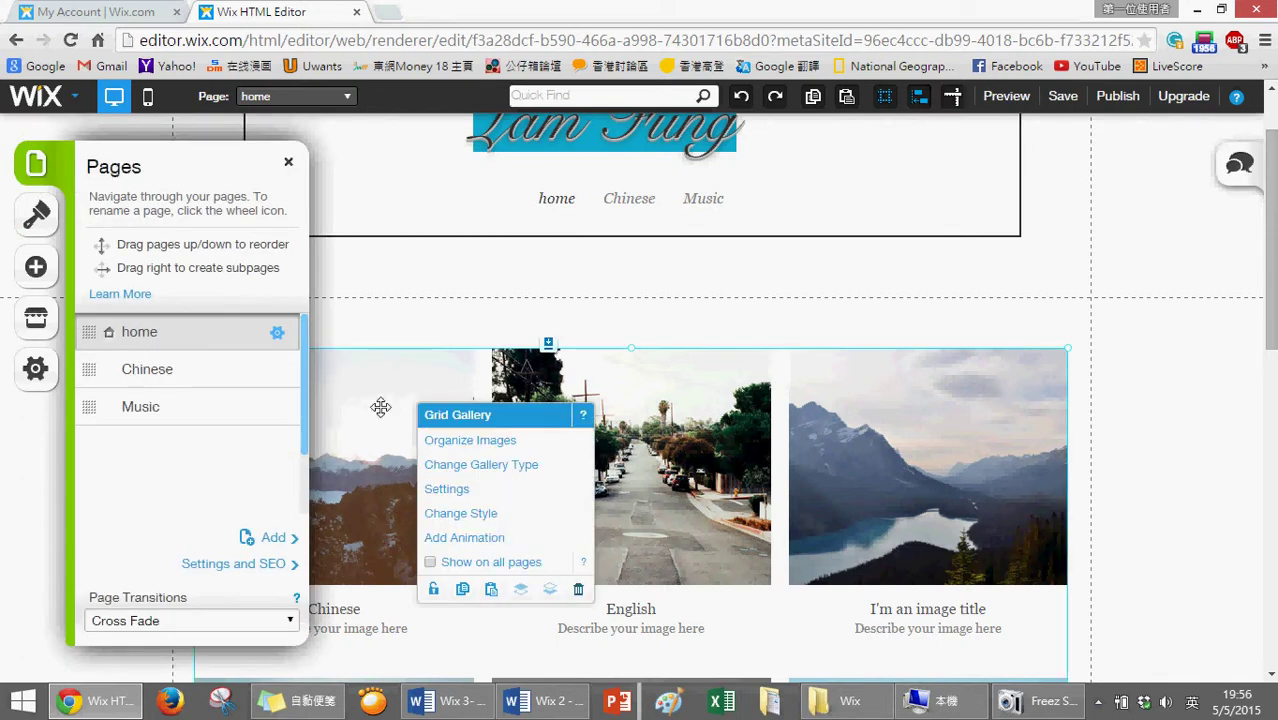
click(289, 162)
scroll(450, 445, down, 2)
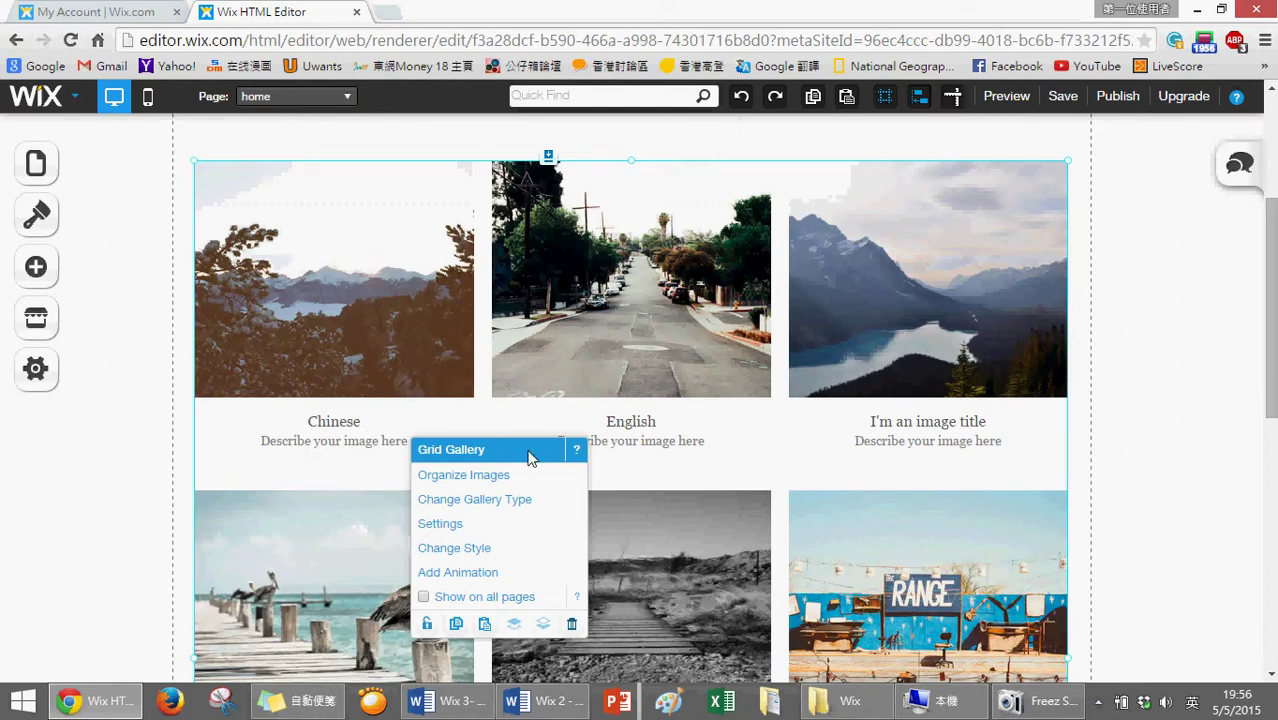
Link the gallery's first image, Chinese, to the Chinese page and keep the changes
click(463, 475)
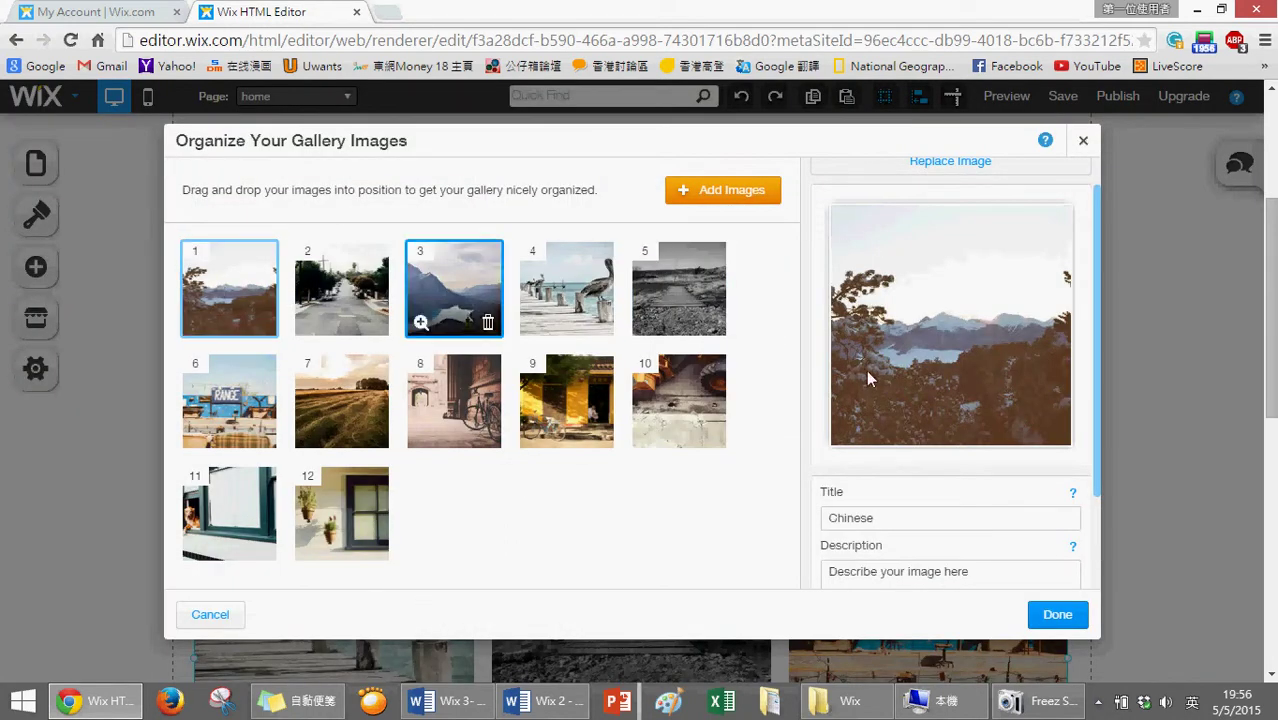
drag(1095, 352, 1095, 503)
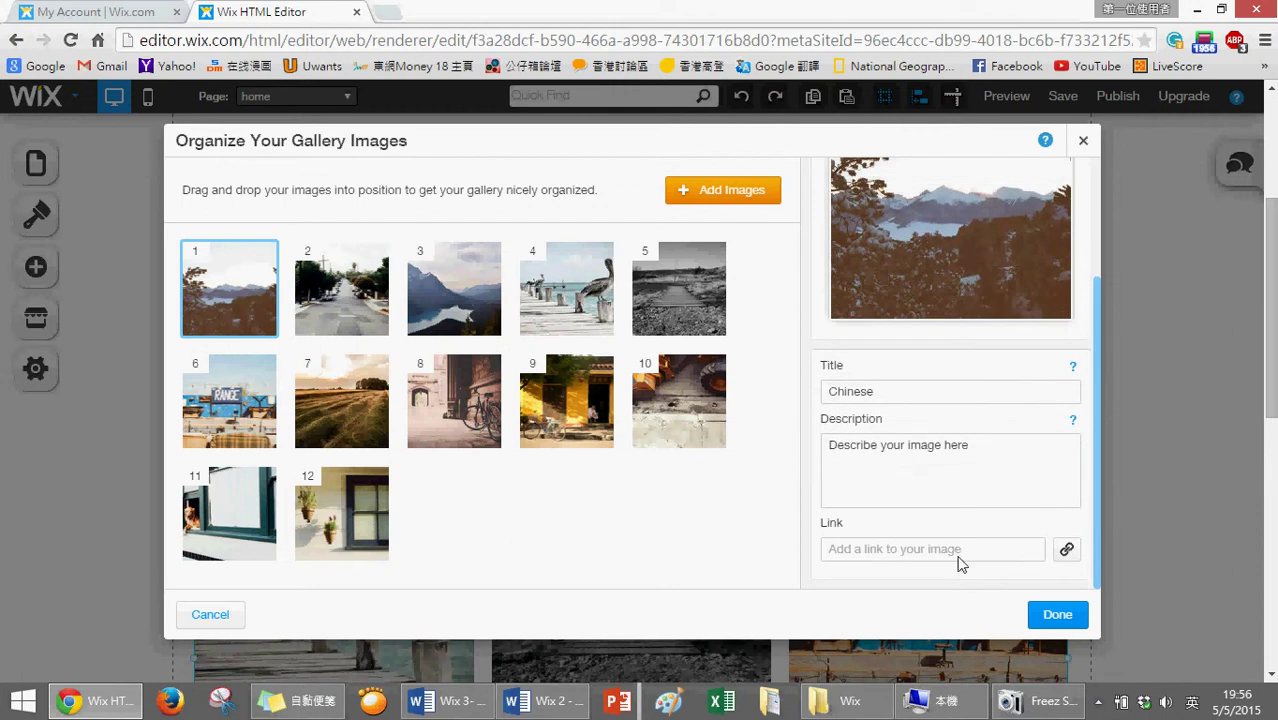
click(1065, 551)
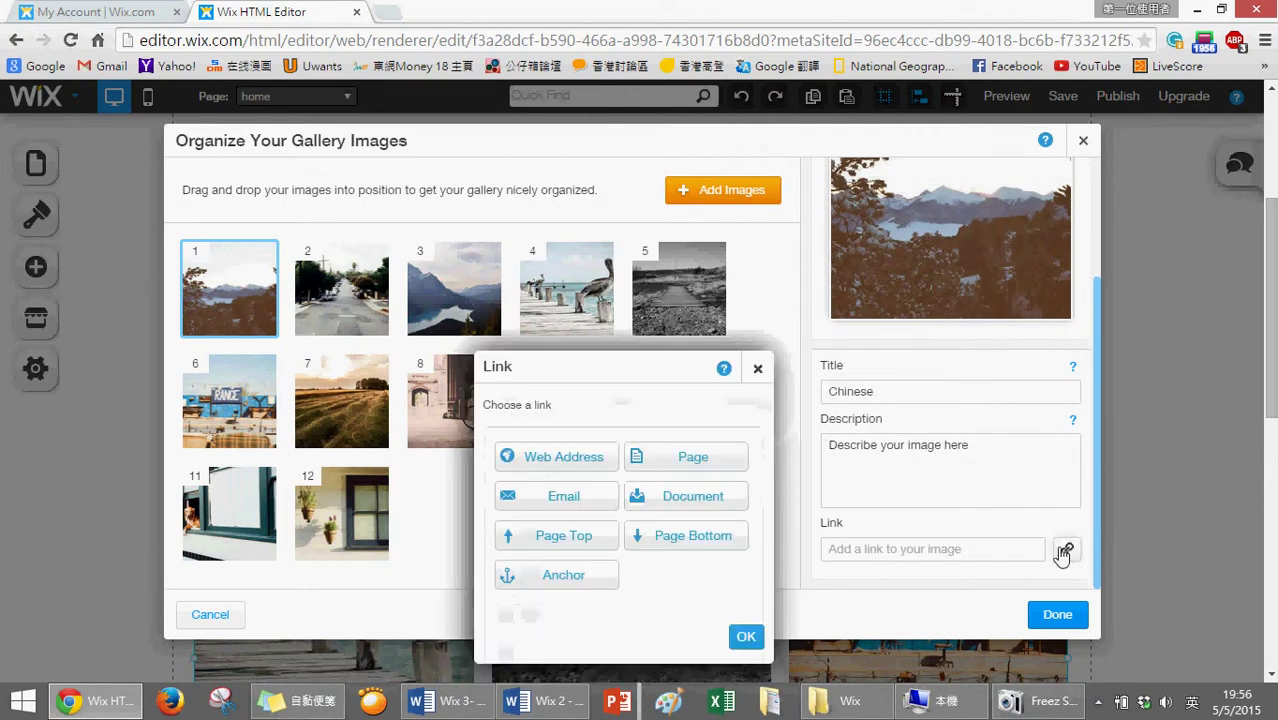
click(724, 462)
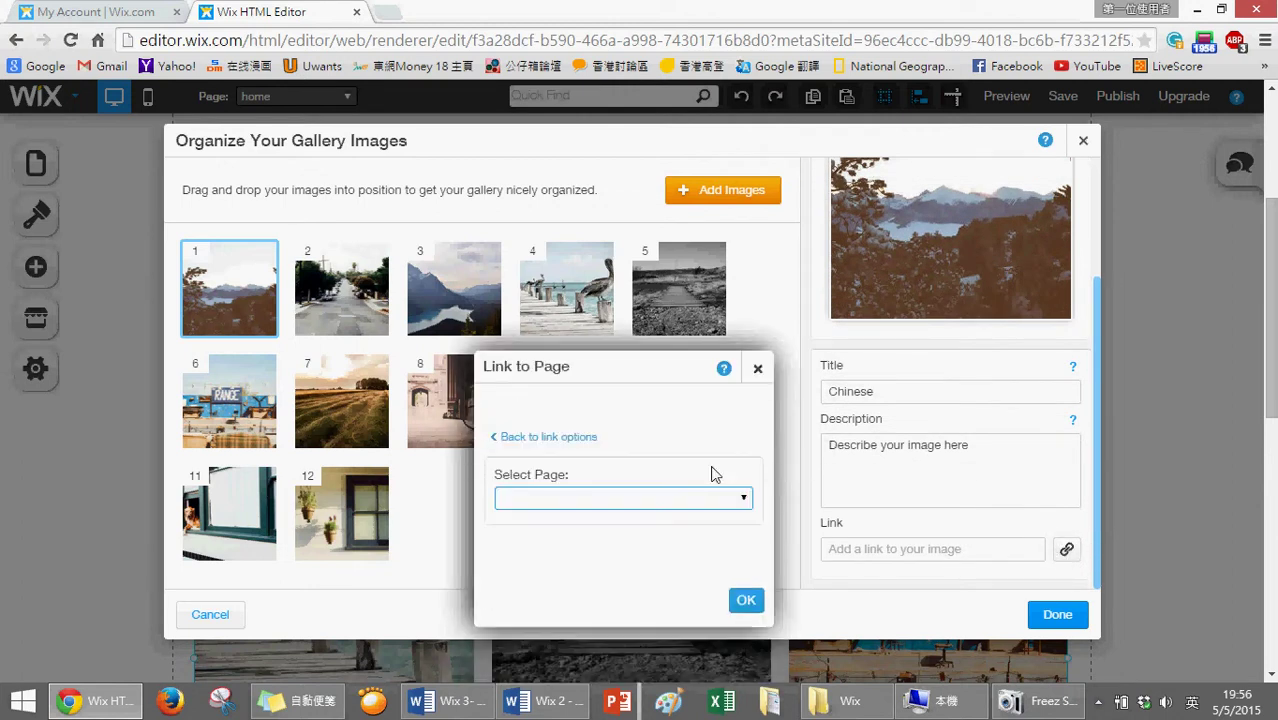
click(697, 505)
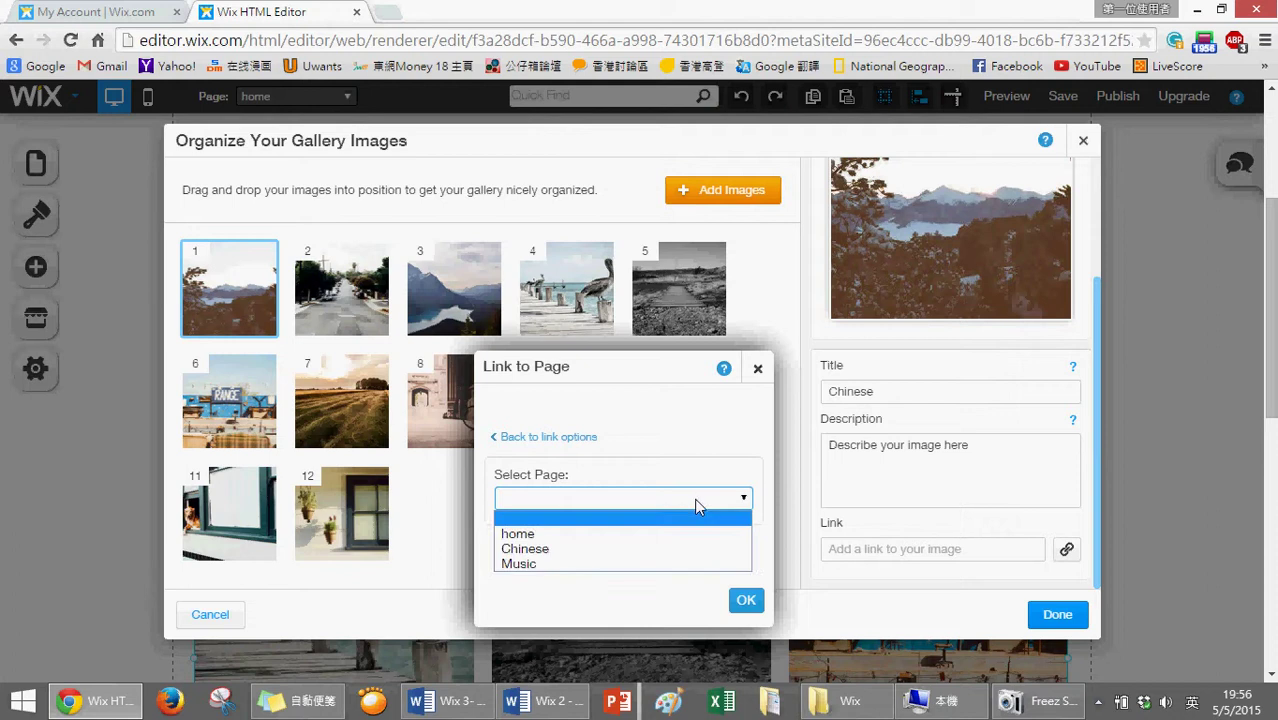
click(639, 556)
click(746, 601)
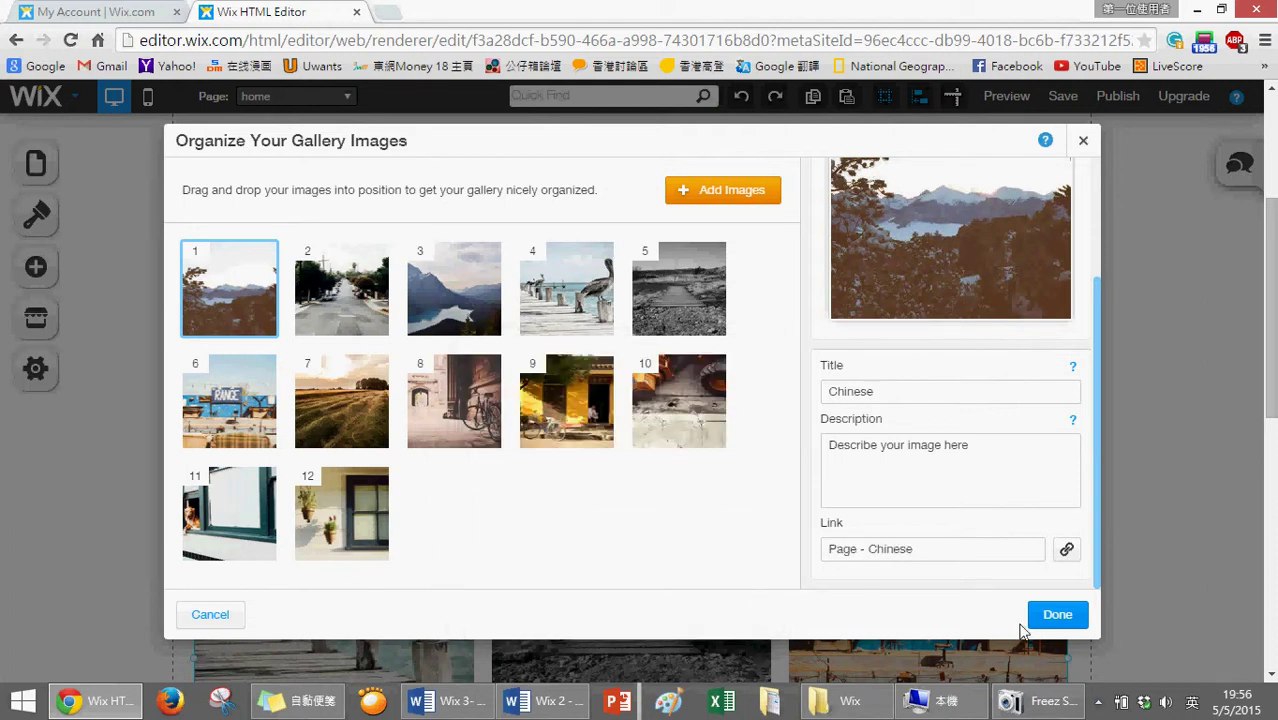
click(1060, 616)
Preview the site, follow the Chinese gallery image to the Chinese page, then return home
scroll(935, 345, up, 3)
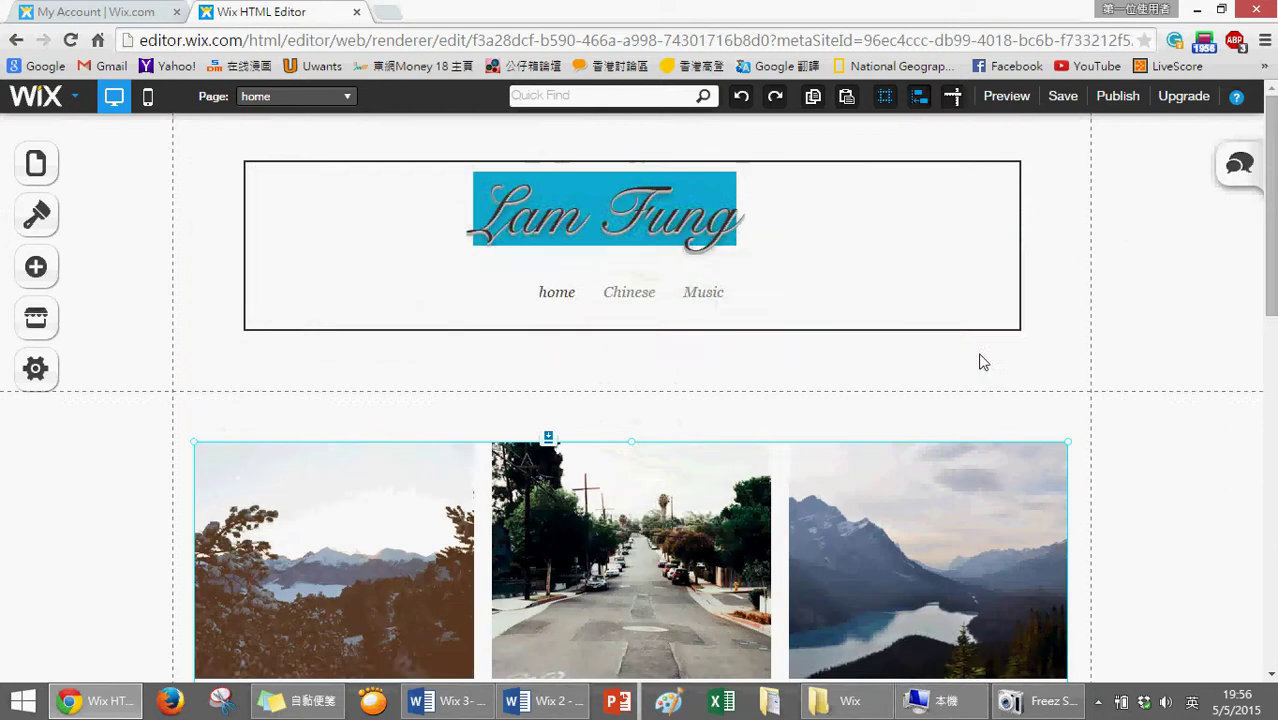
scroll(779, 294, down, 2)
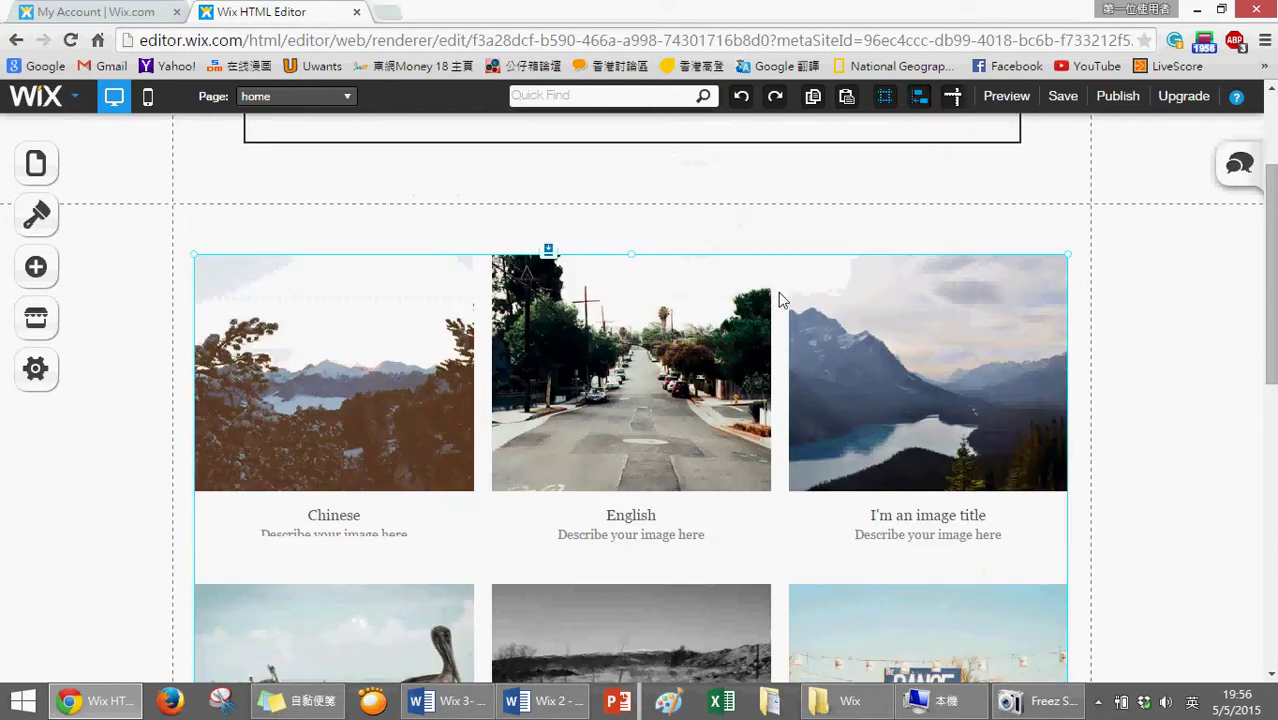
click(1006, 96)
scroll(844, 318, down, 3)
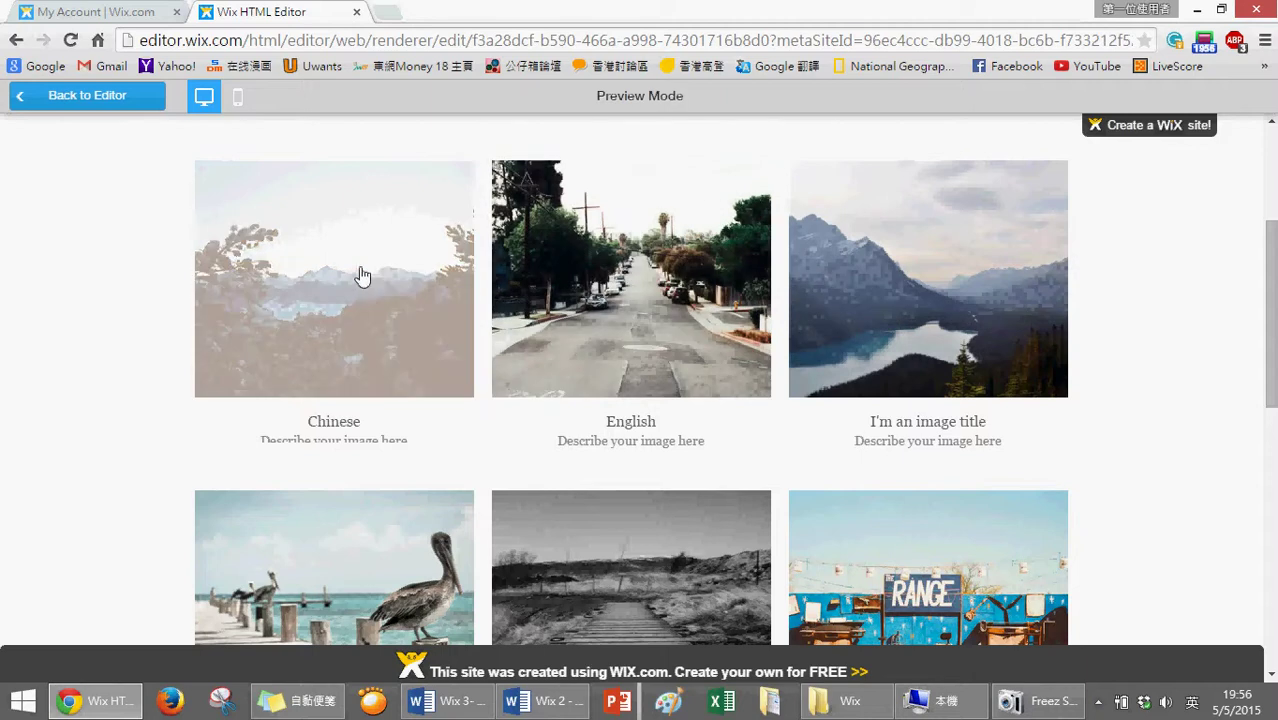
click(361, 277)
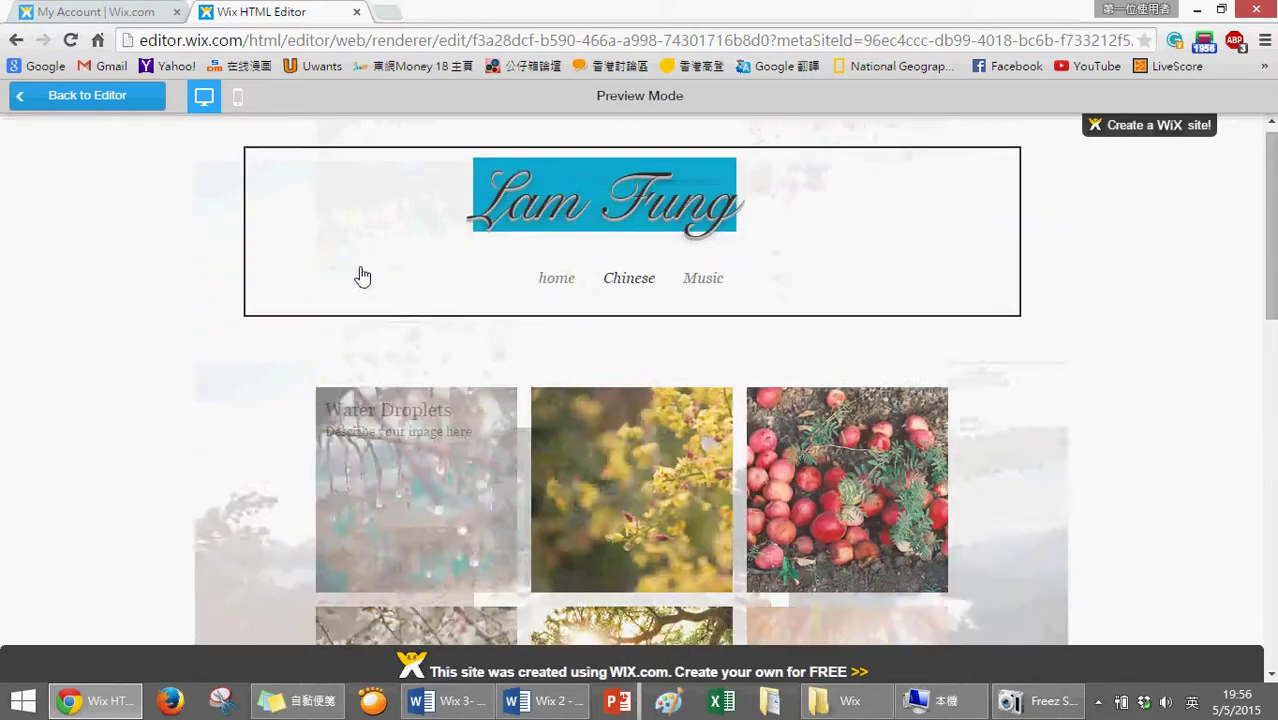
scroll(548, 305, down, 2)
scroll(552, 304, down, 5)
scroll(728, 357, up, 7)
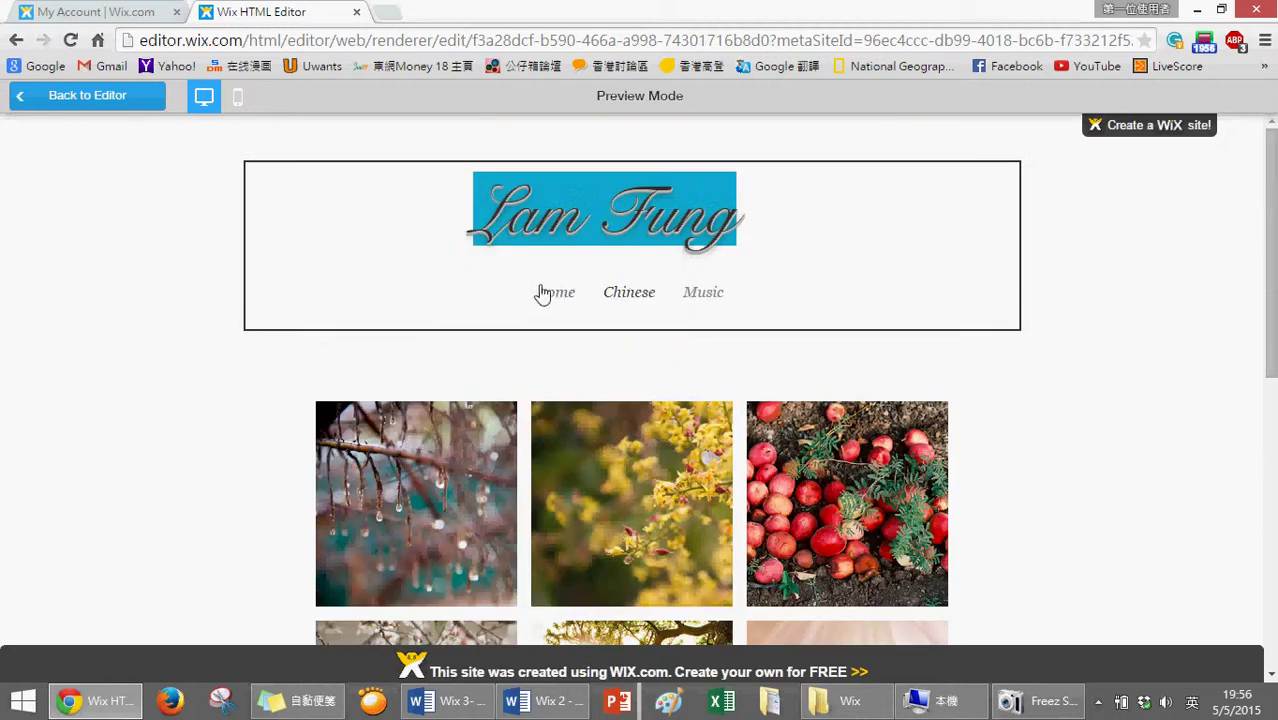
click(541, 292)
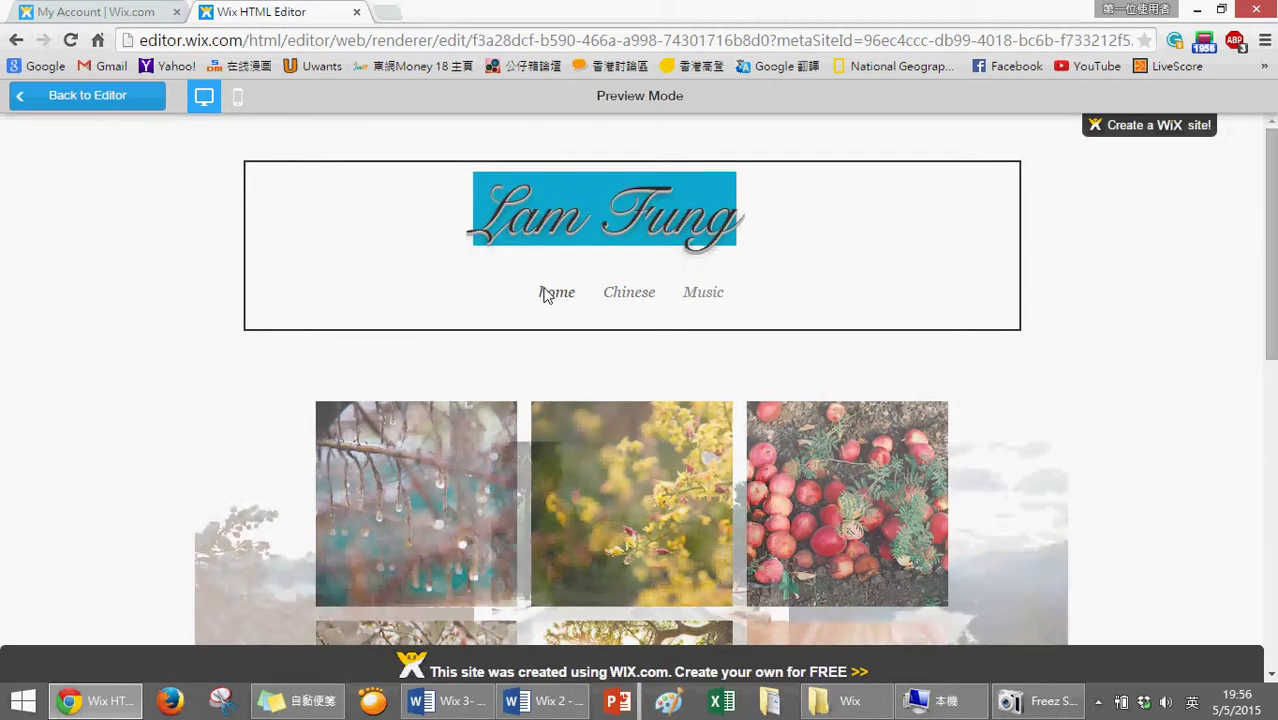
Back in the editor, retitle the seventh gallery image, the wheat field, as Music
click(90, 97)
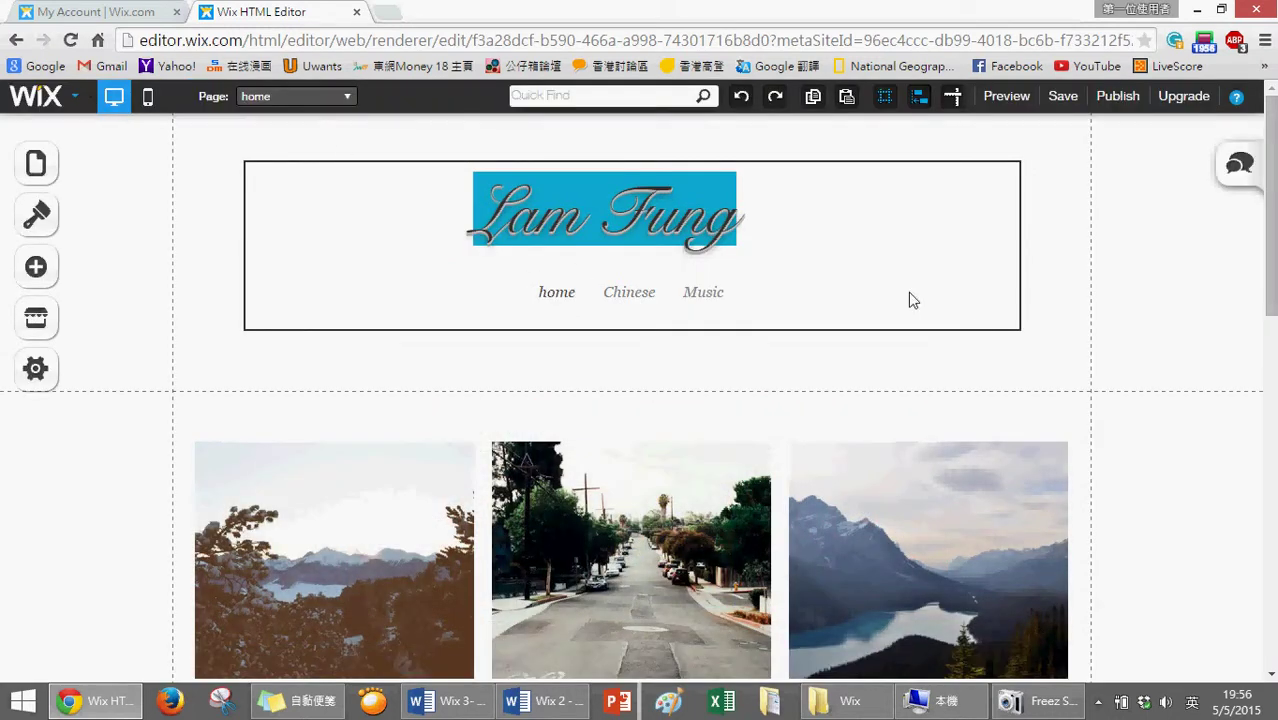
scroll(359, 302, down, 2)
scroll(211, 271, up, 1)
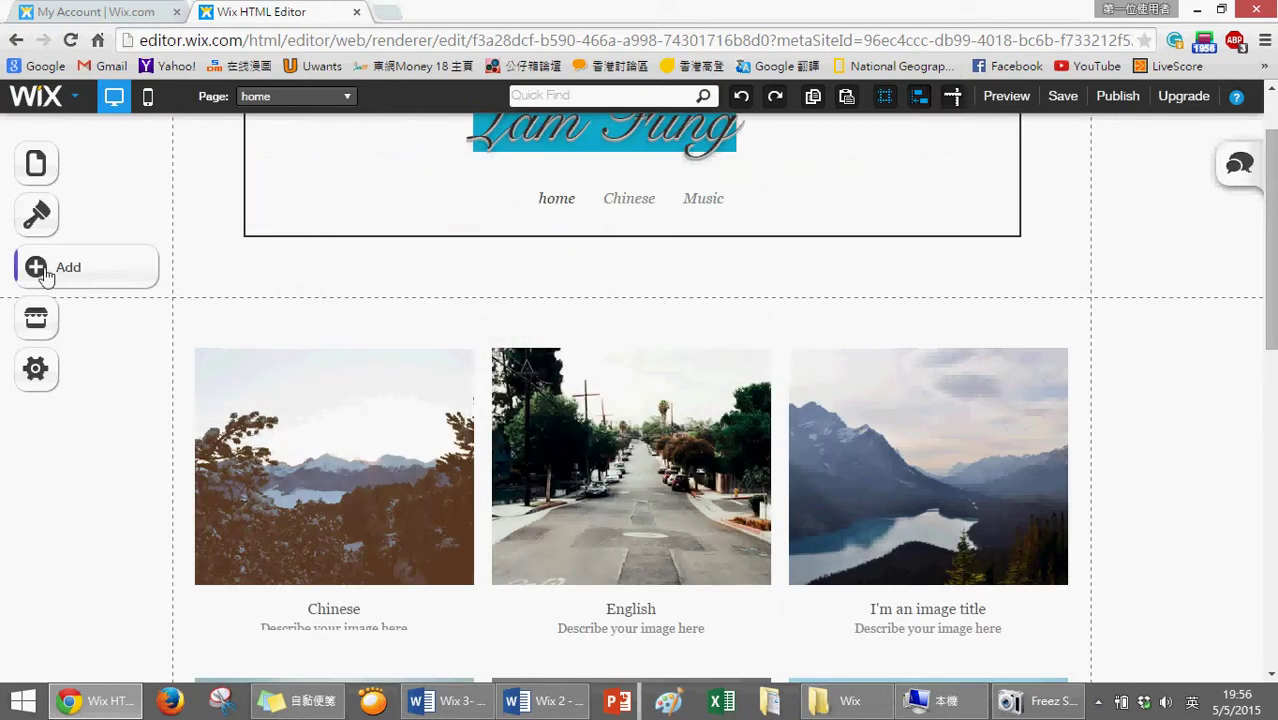
click(36, 163)
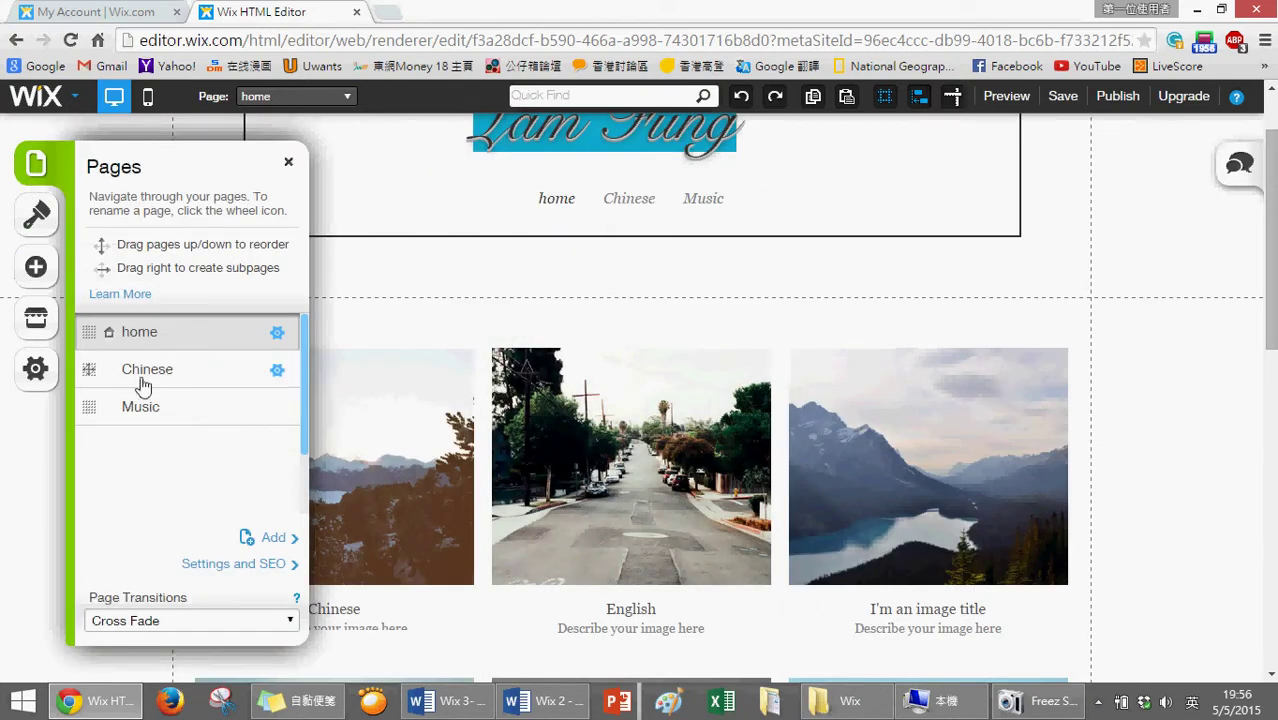
click(555, 412)
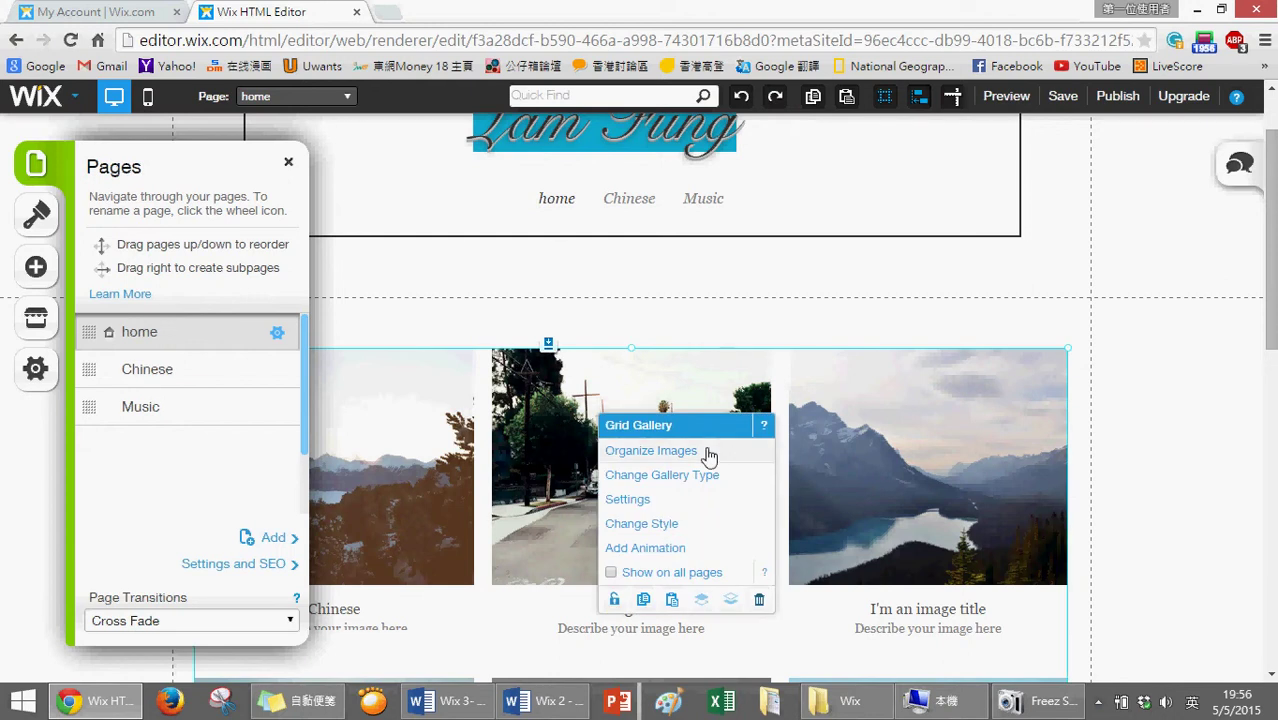
click(651, 451)
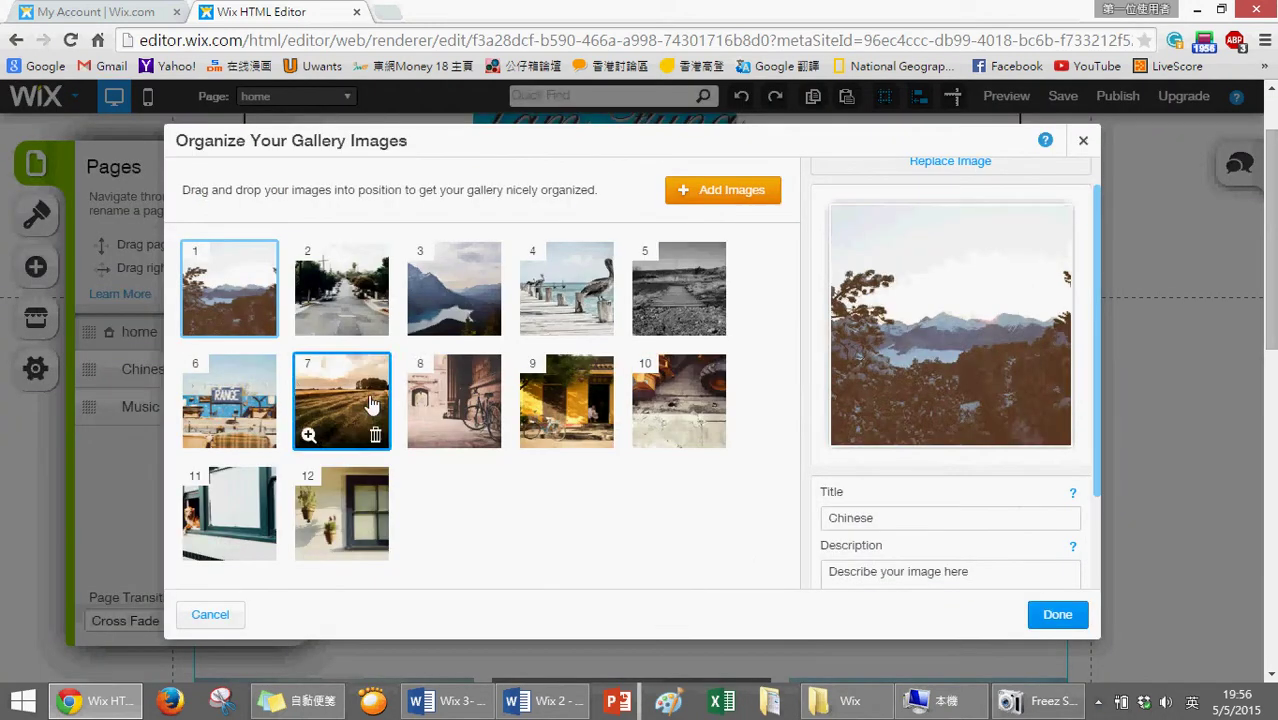
click(342, 398)
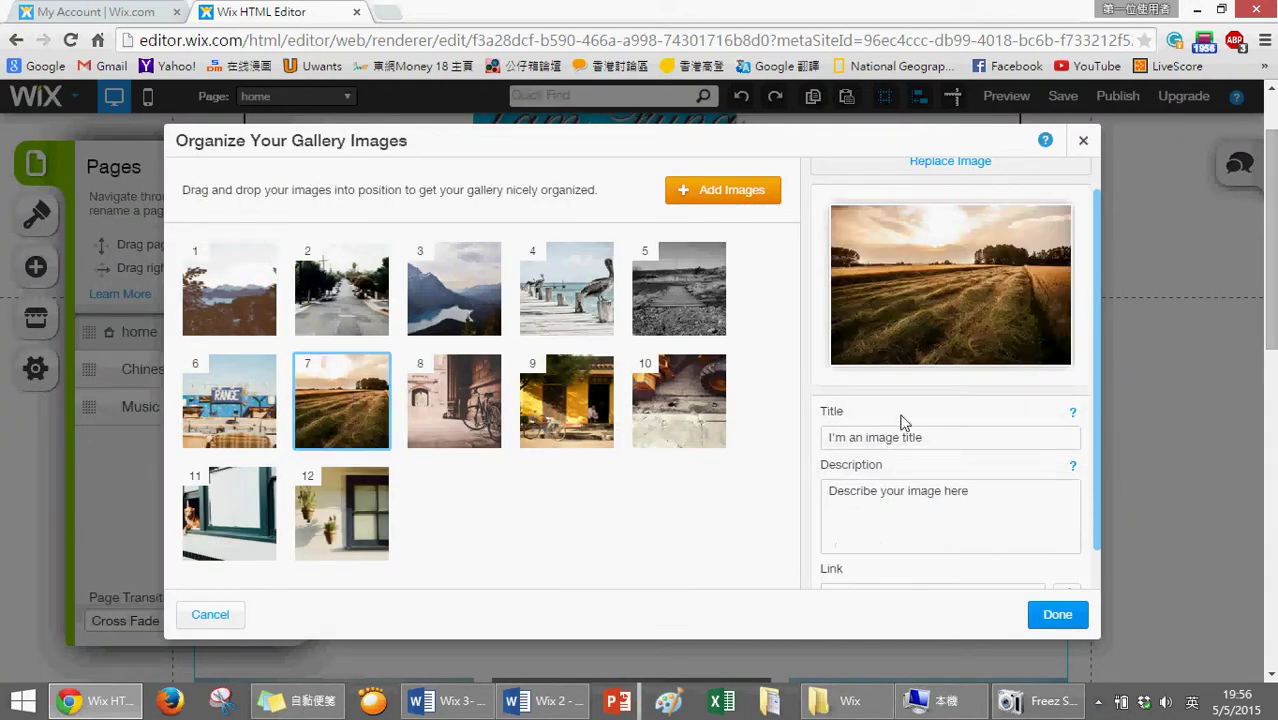
click(942, 437)
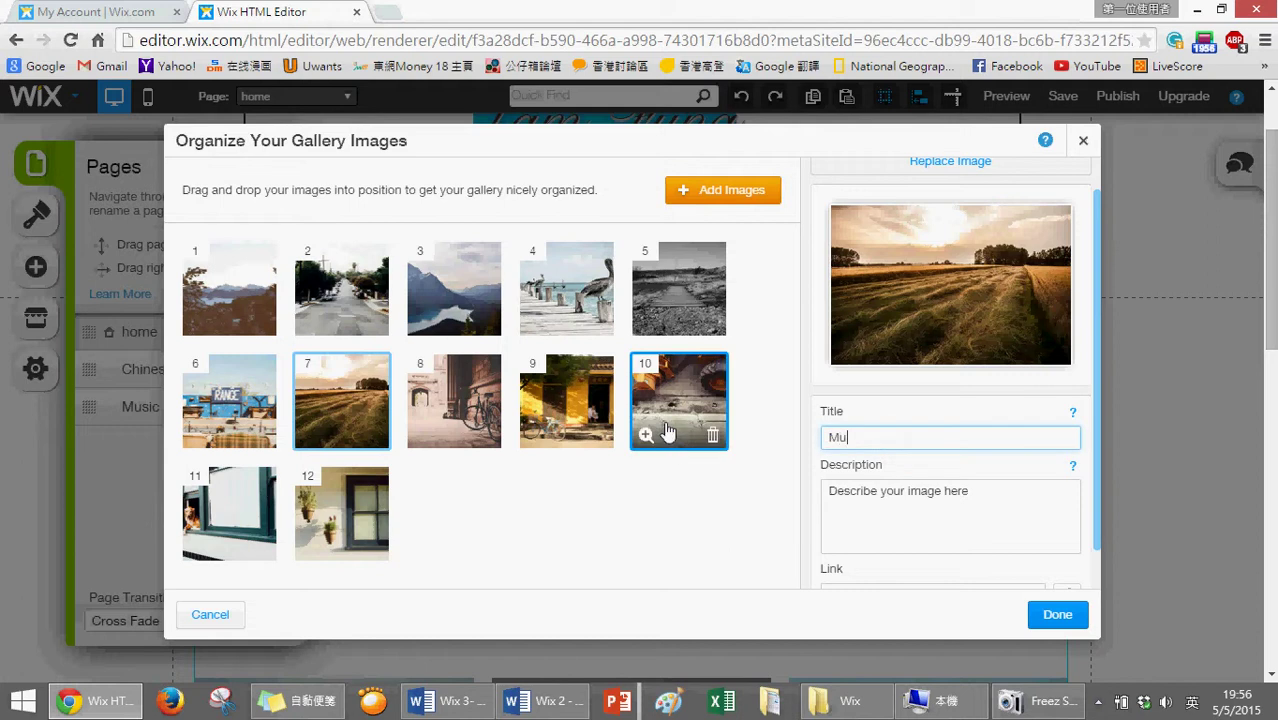
click(1057, 614)
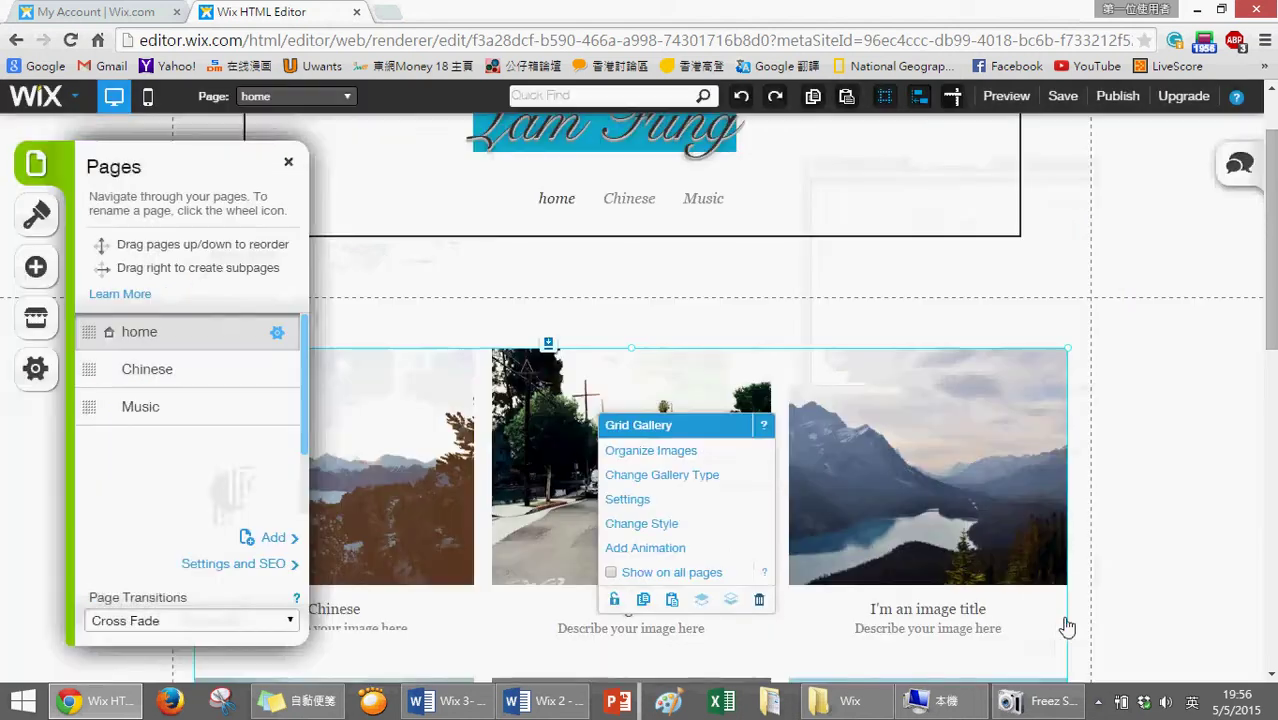
Show the Music page with its video, then open a new browser tab
click(168, 407)
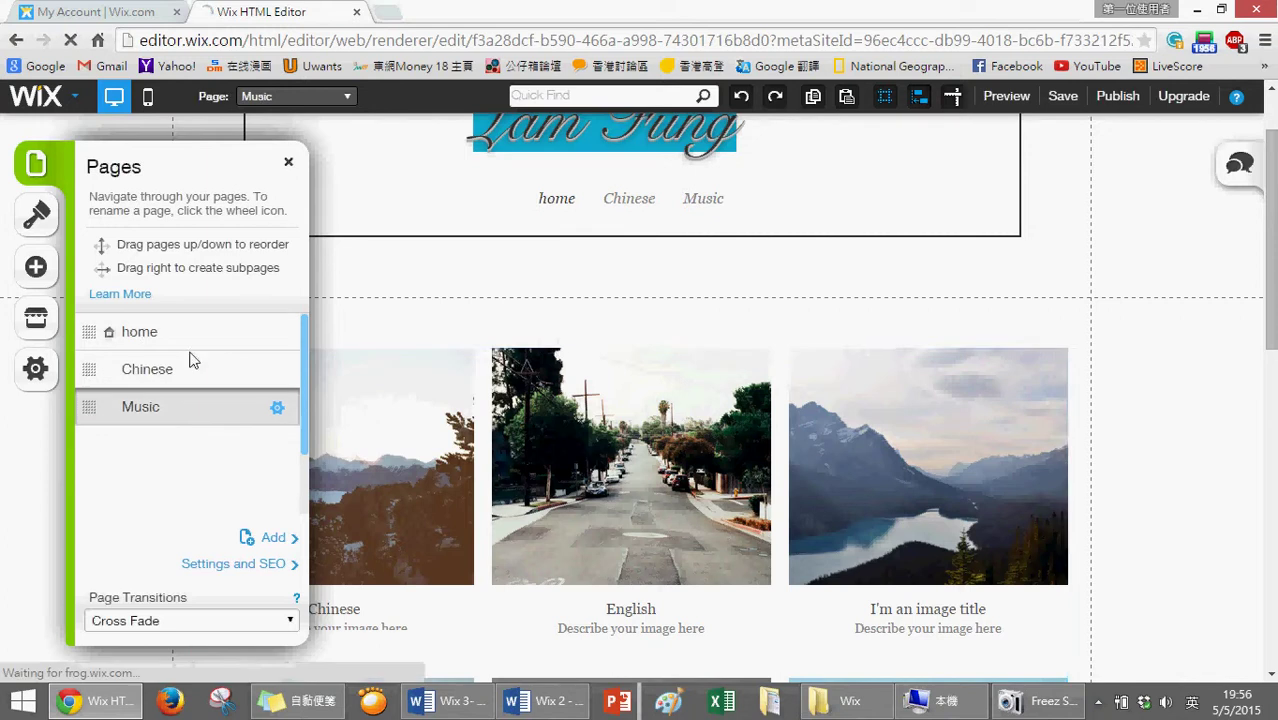
scroll(596, 440, down, 2)
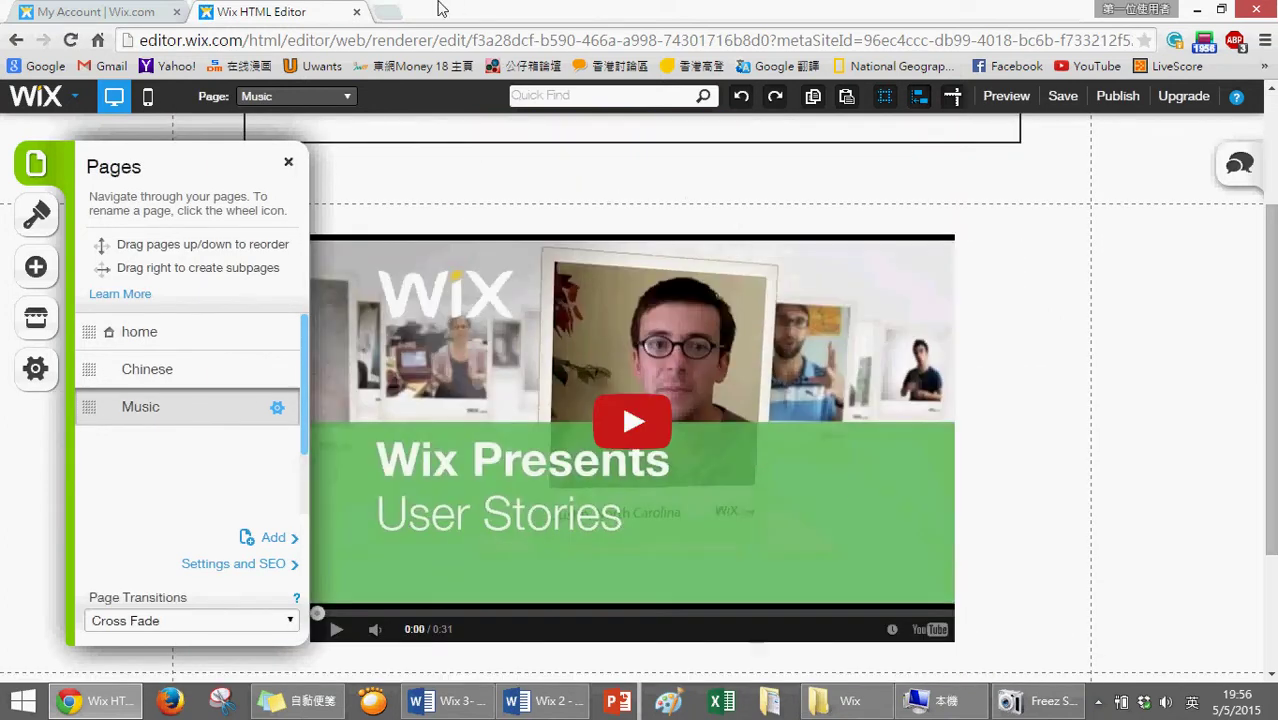
click(387, 13)
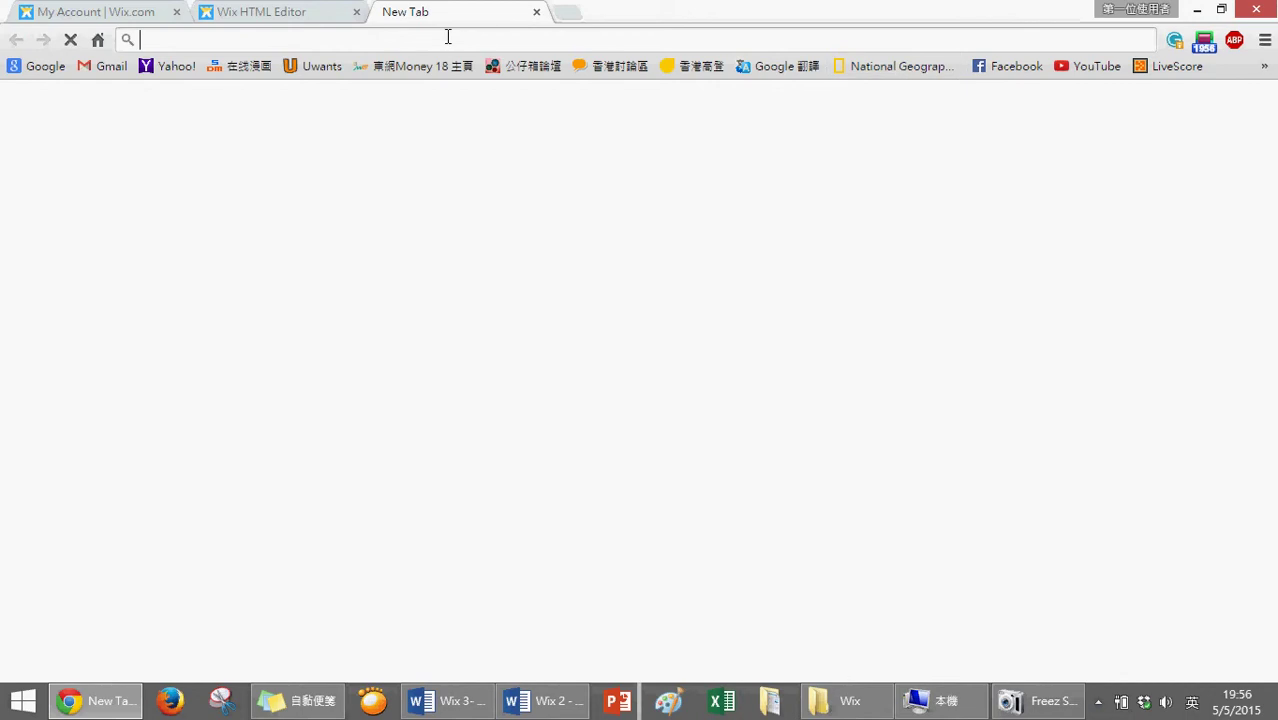
Open the BFHMC school website from the bookmarks and scroll to its news and notices
click(1264, 66)
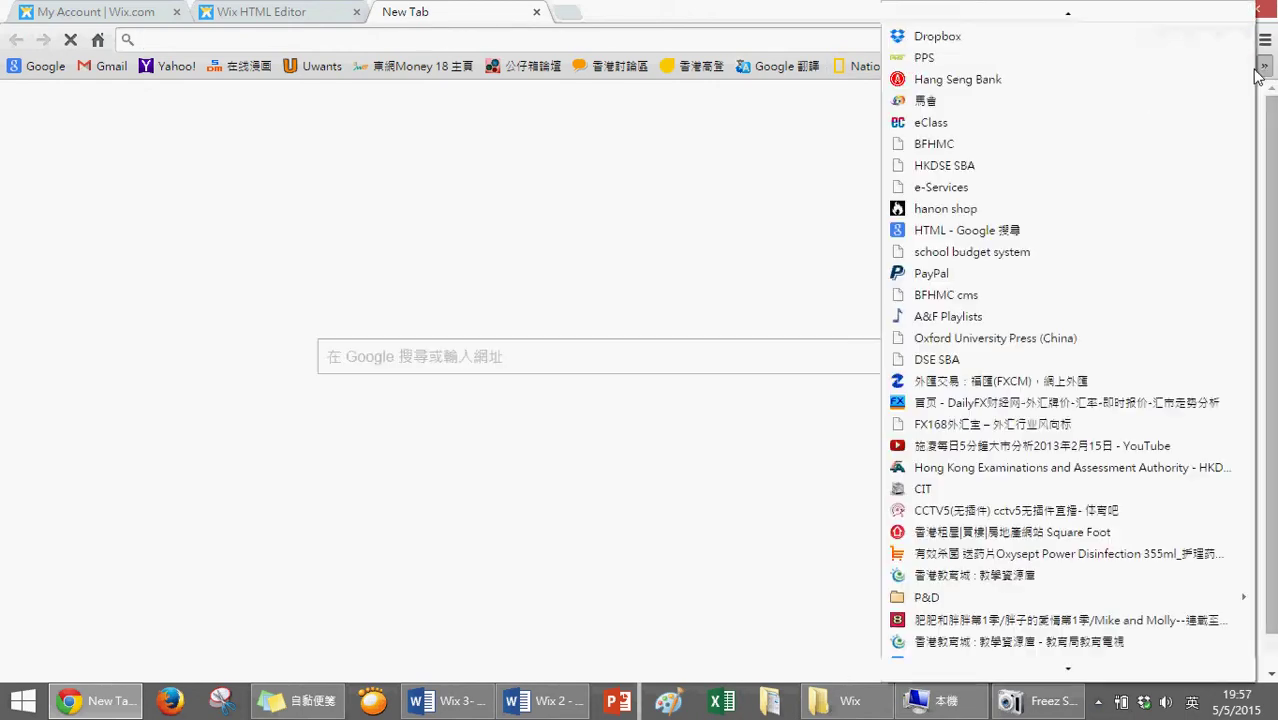
click(1020, 142)
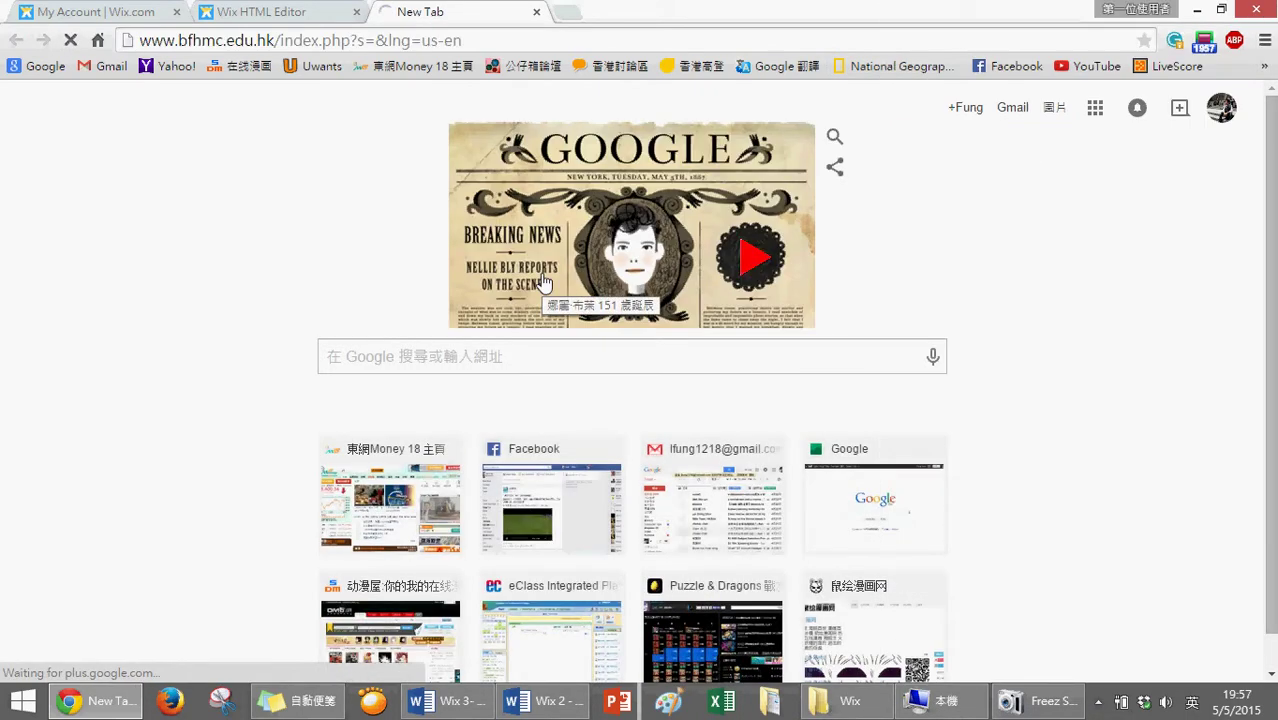
scroll(630, 310, down, 5)
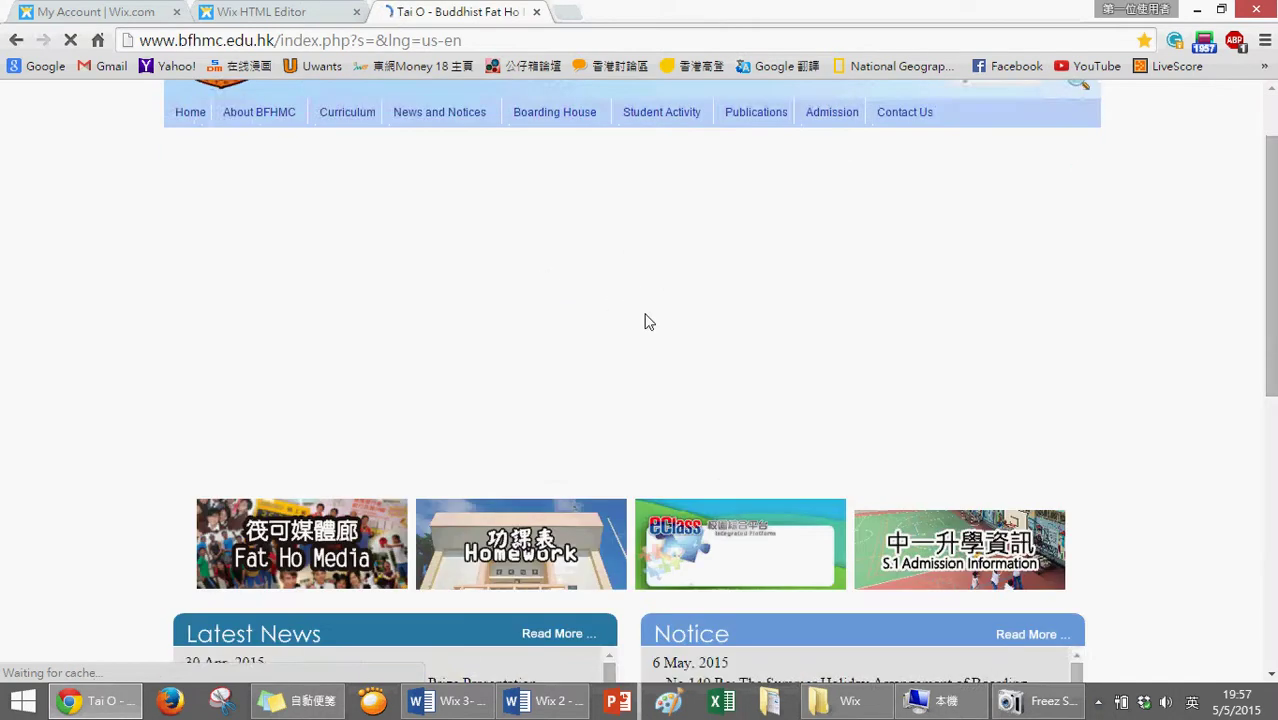
scroll(719, 341, down, 3)
scroll(608, 516, down, 8)
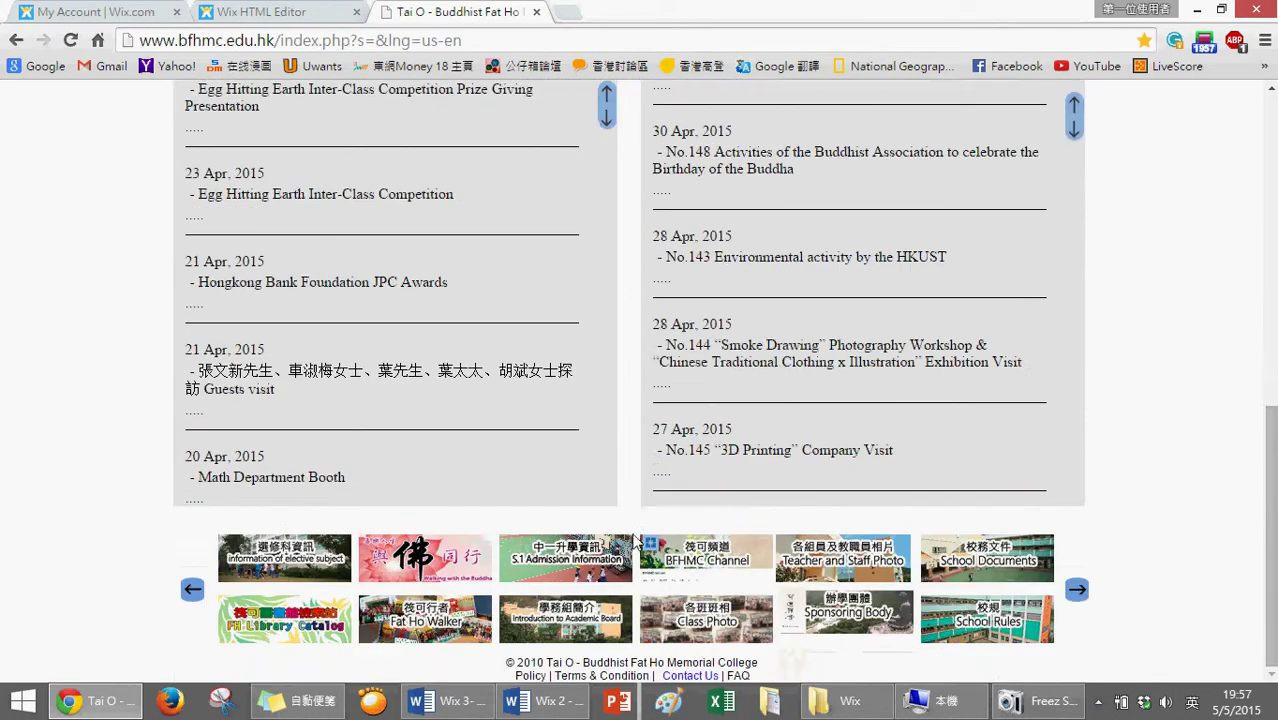
Open the school's YouTube channel and play, then pause, the 6A Annual Singing Contest video
click(751, 573)
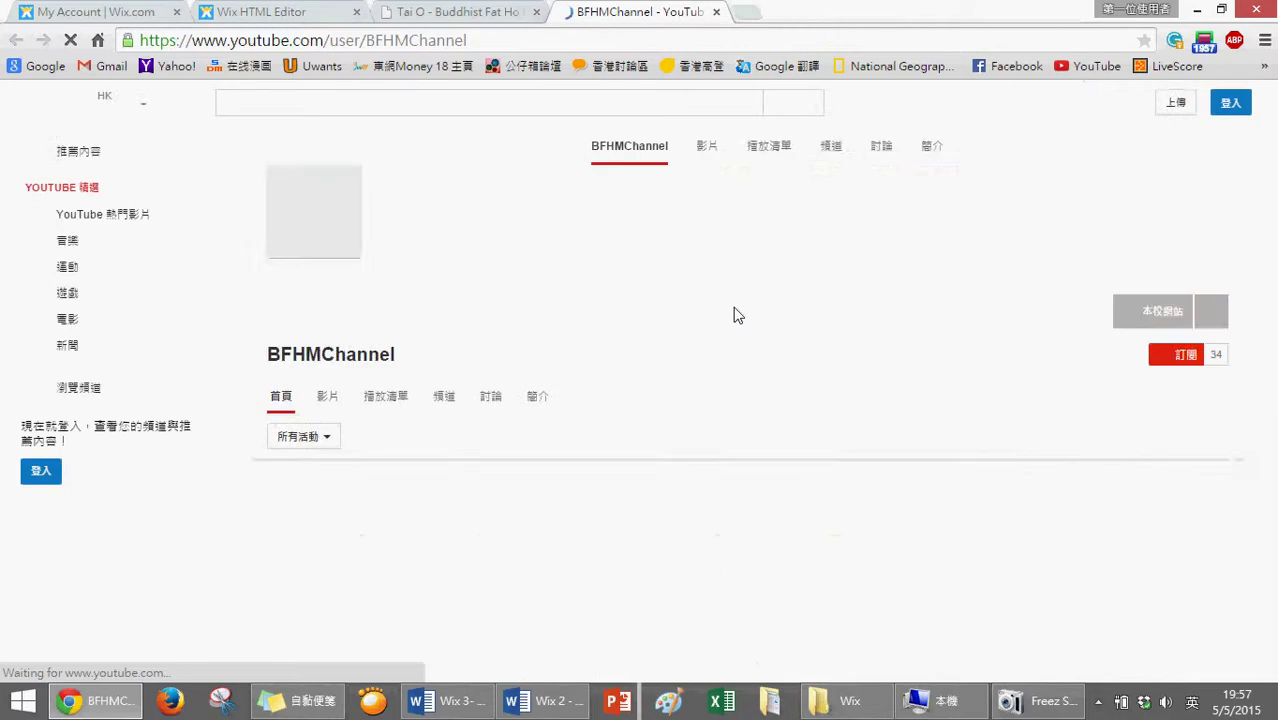
scroll(714, 340, down, 3)
scroll(718, 344, down, 6)
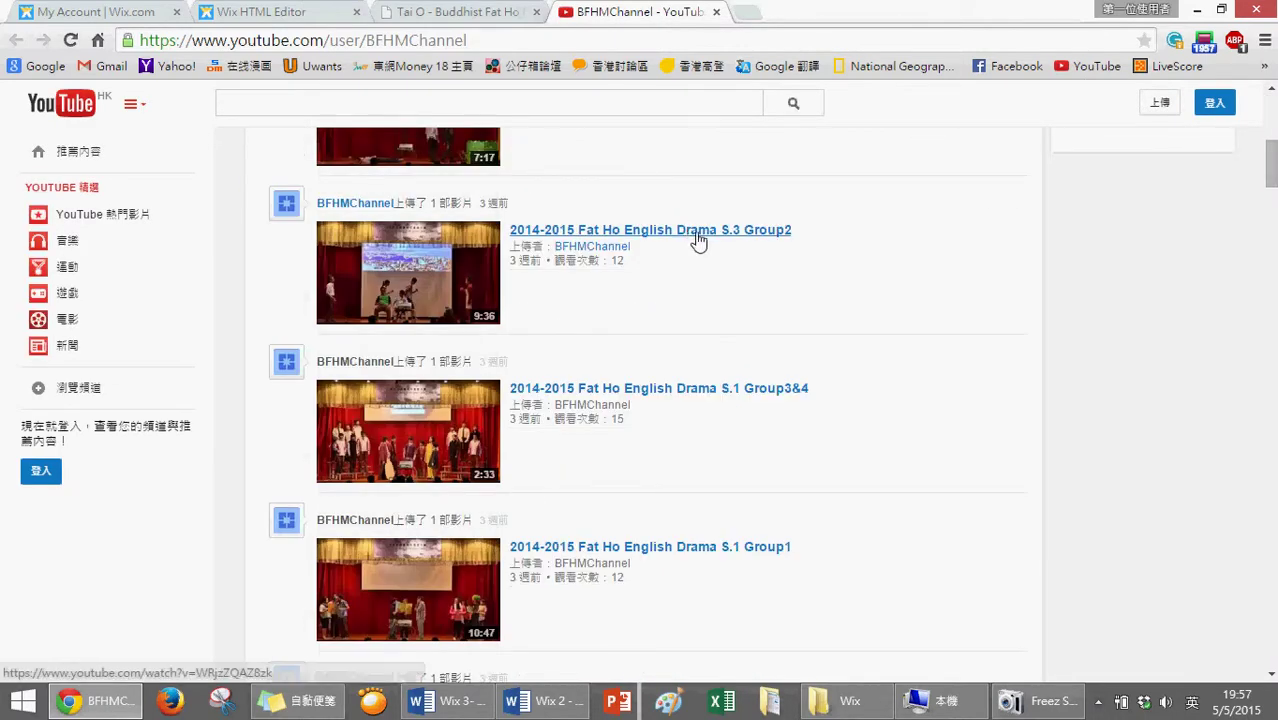
scroll(699, 240, up, 3)
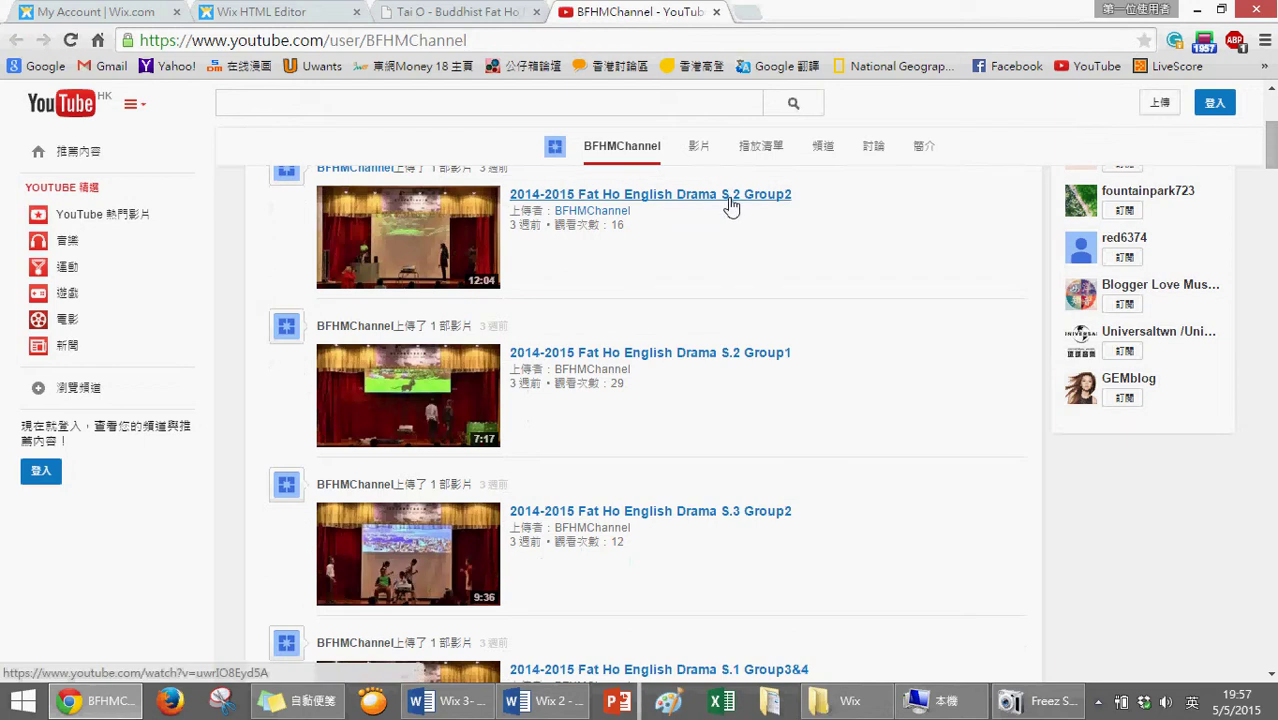
scroll(727, 300, down, 10)
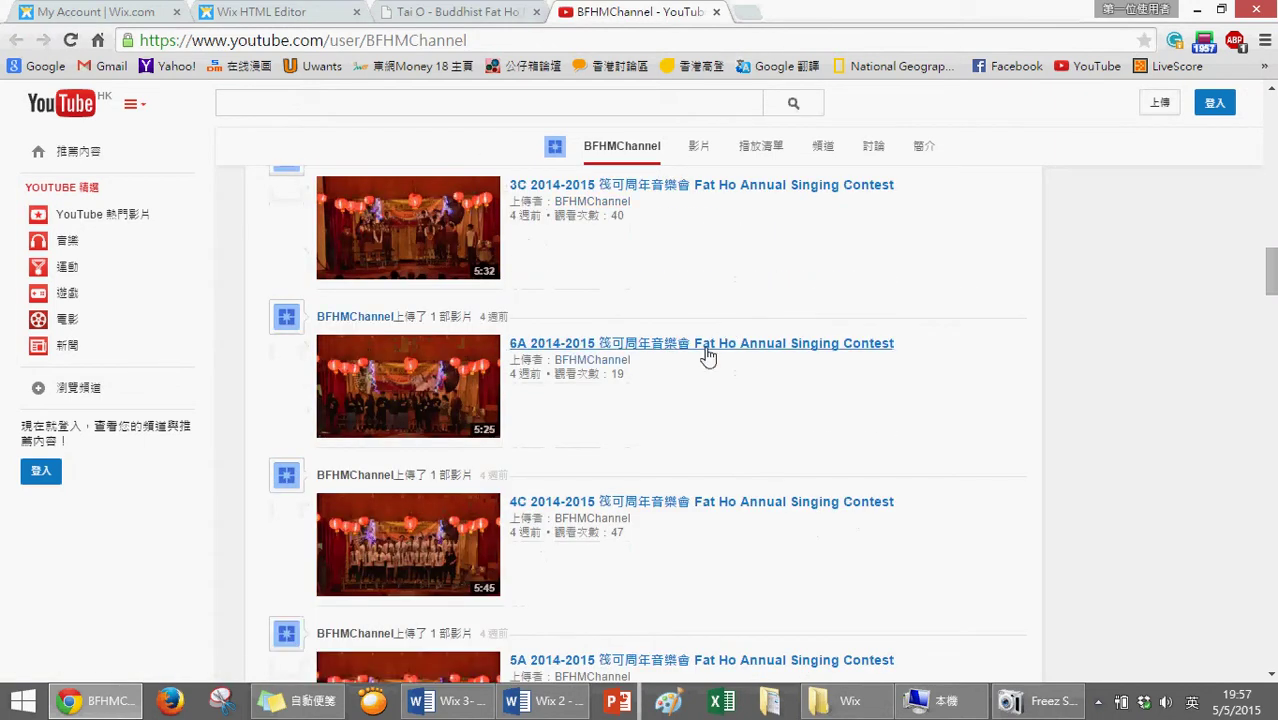
click(705, 344)
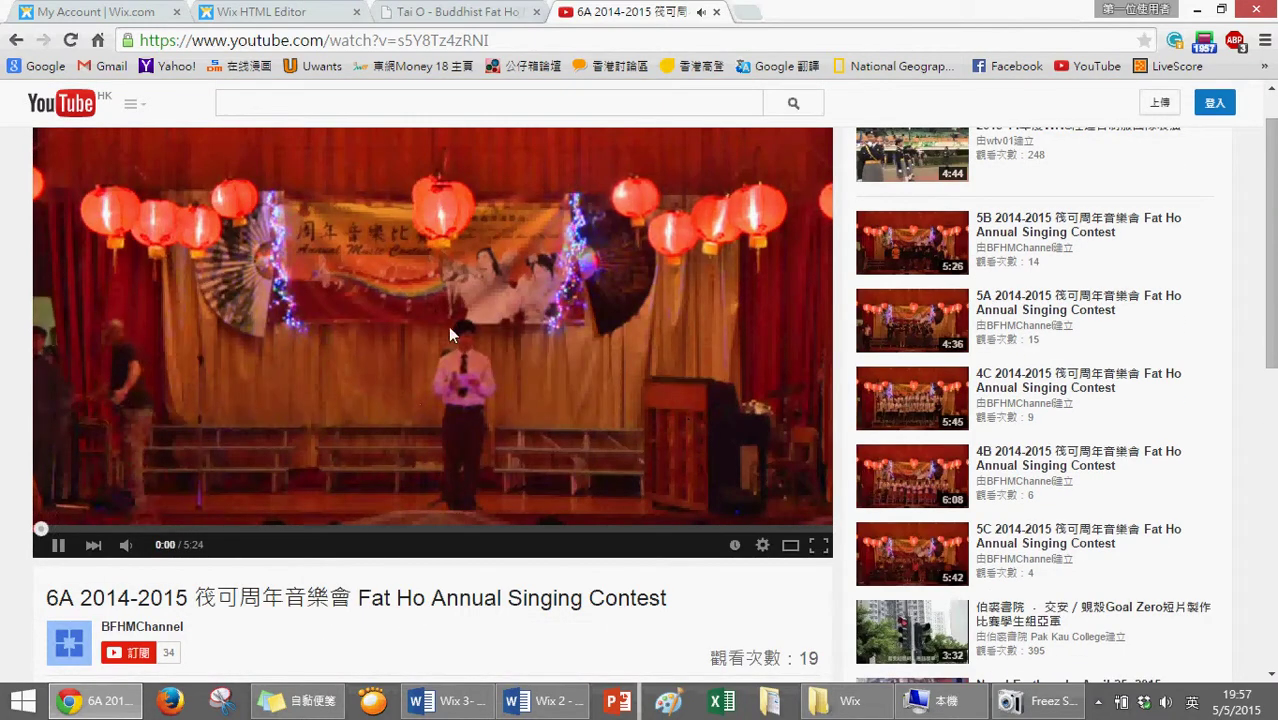
click(56, 543)
Copy the video's short share link and return to the Wix editor tab
scroll(297, 474, down, 4)
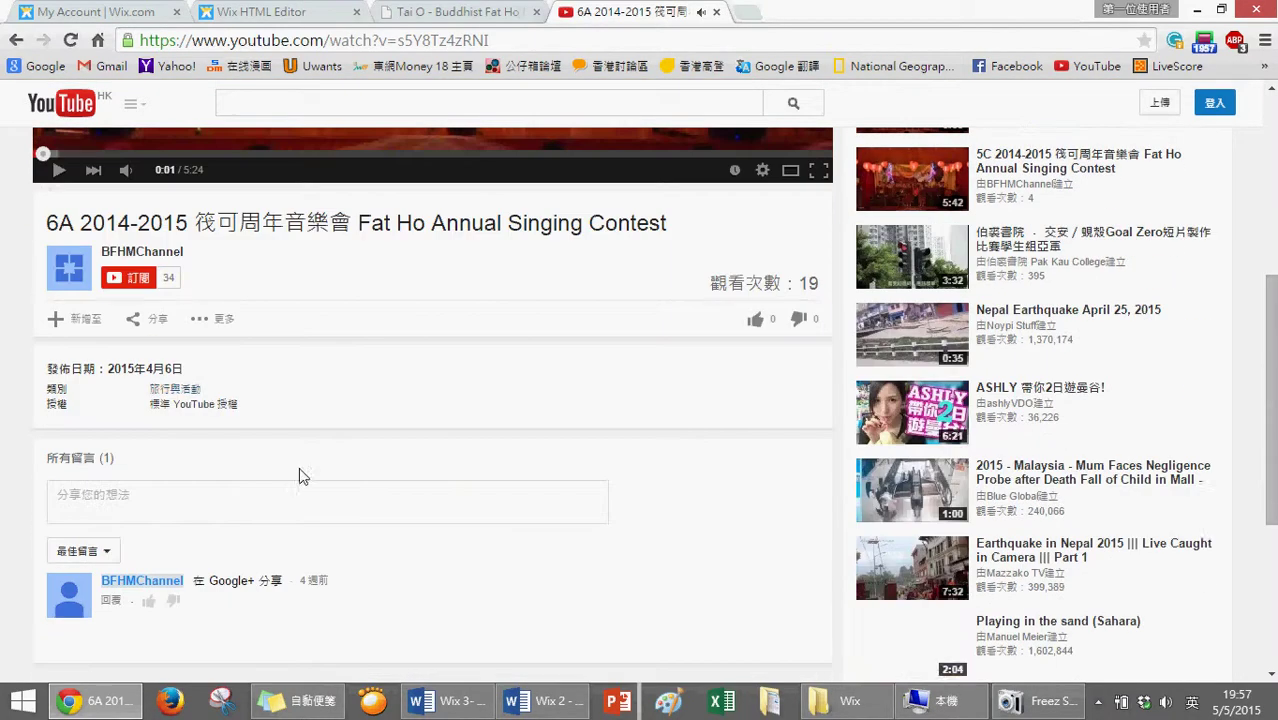
click(156, 322)
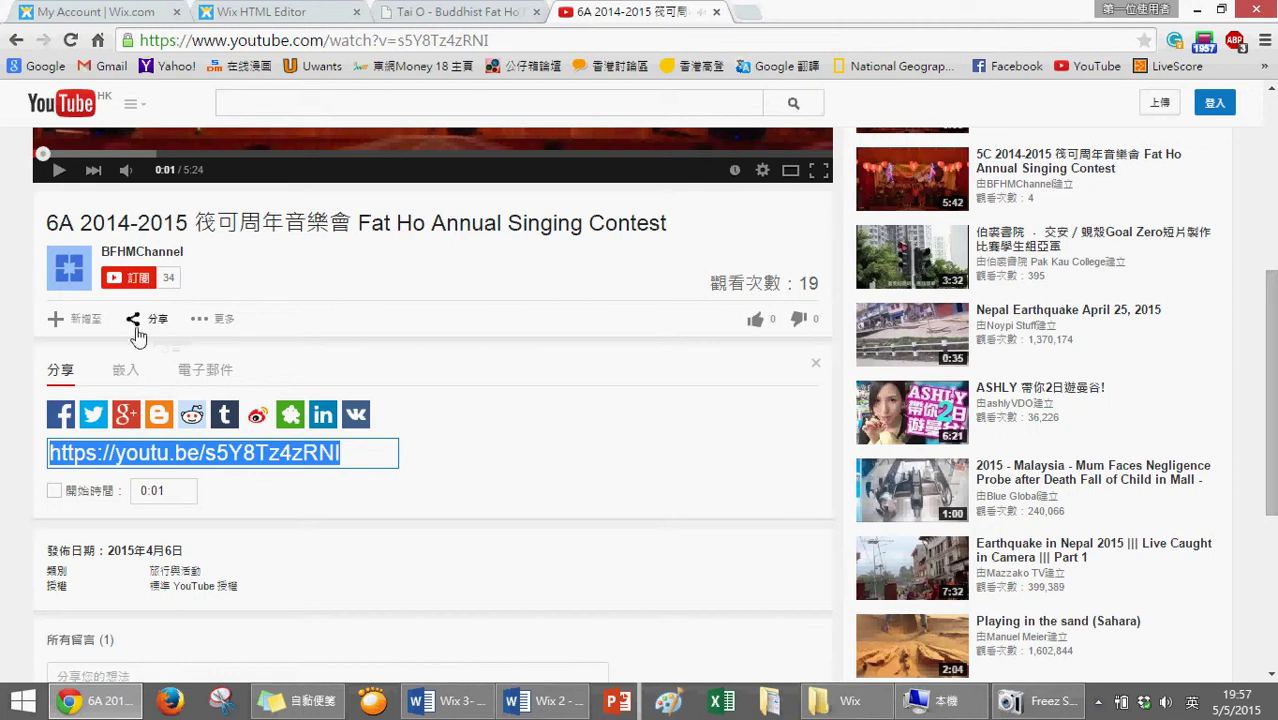
right_click(300, 453)
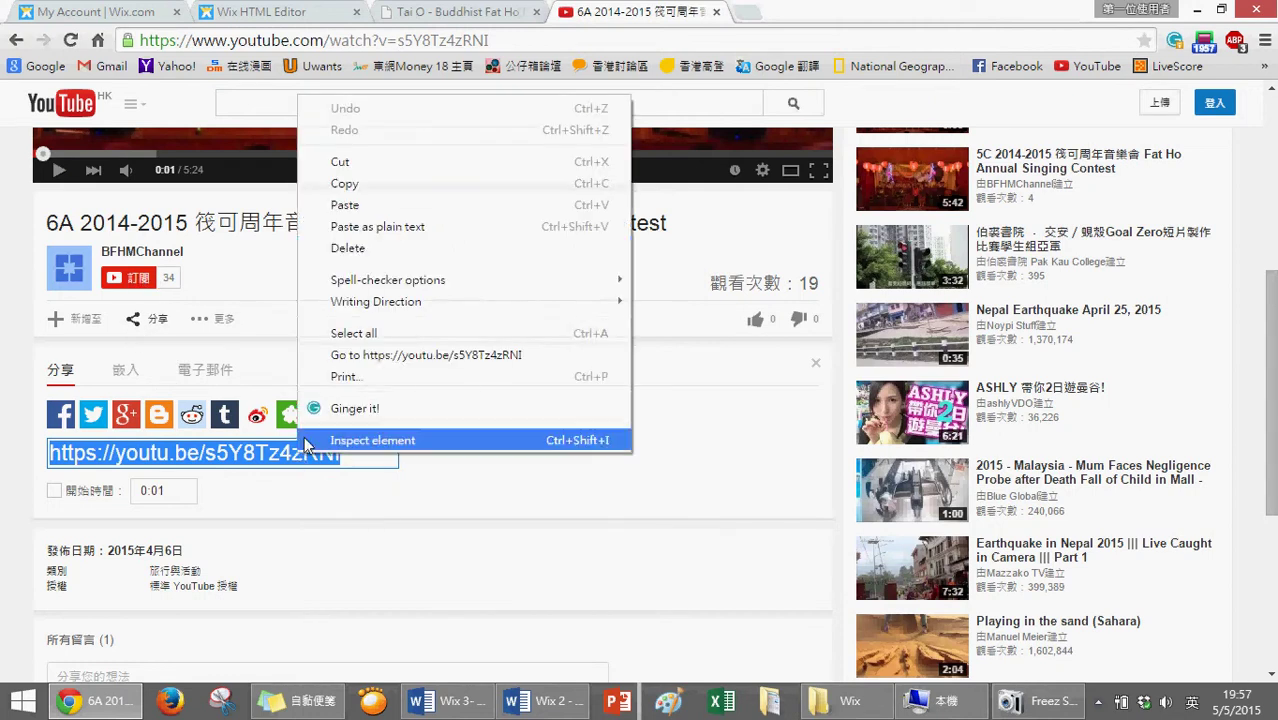
click(362, 195)
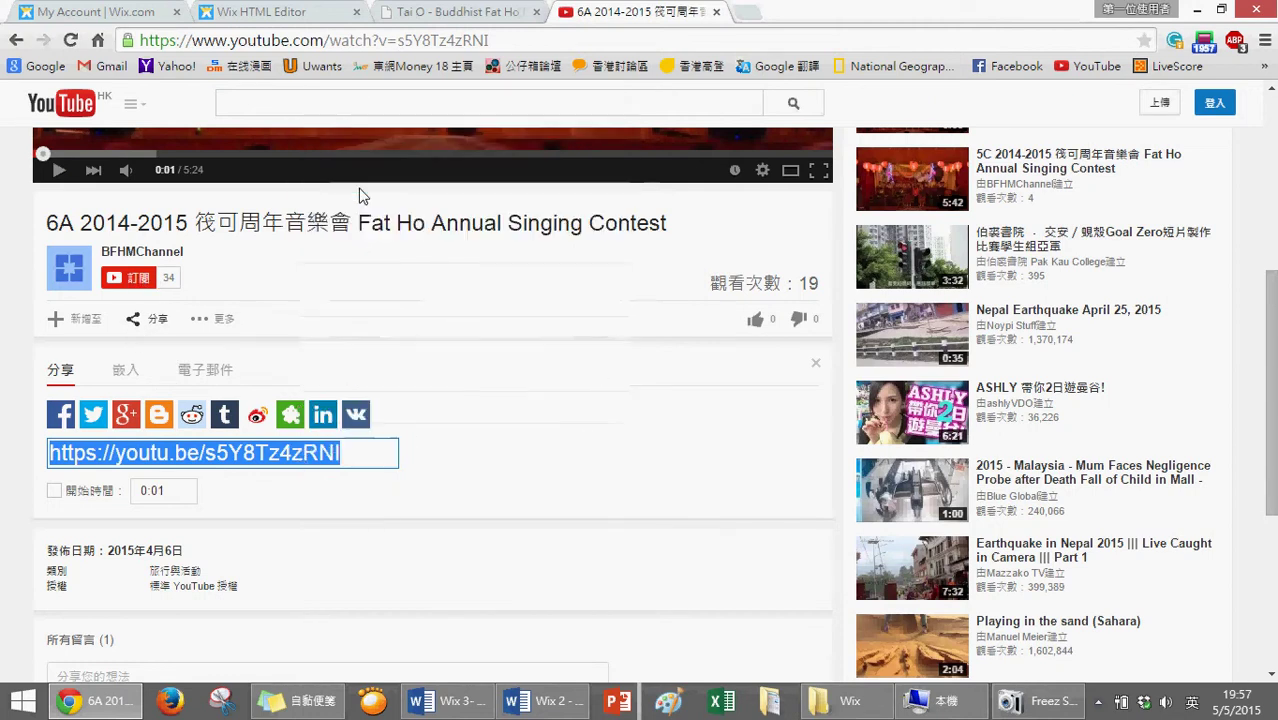
click(276, 11)
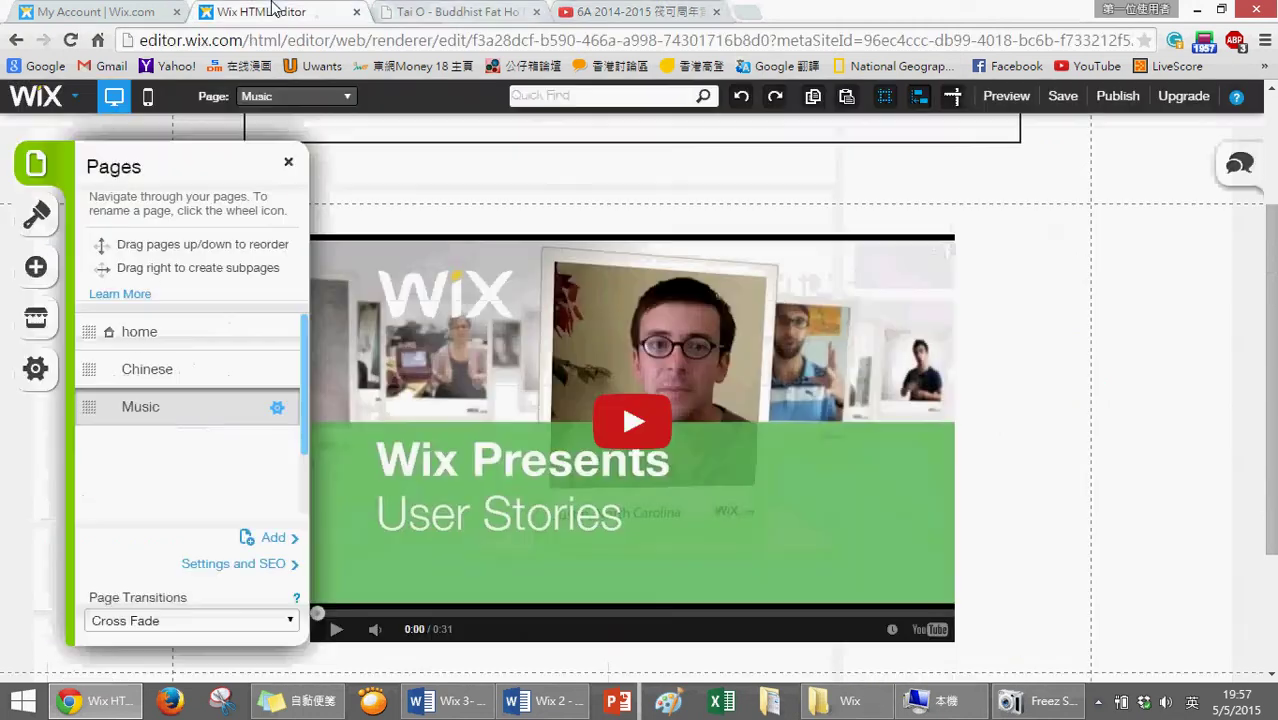
Replace the Music video's address with the pasted singing contest YouTube link and apply it
click(719, 379)
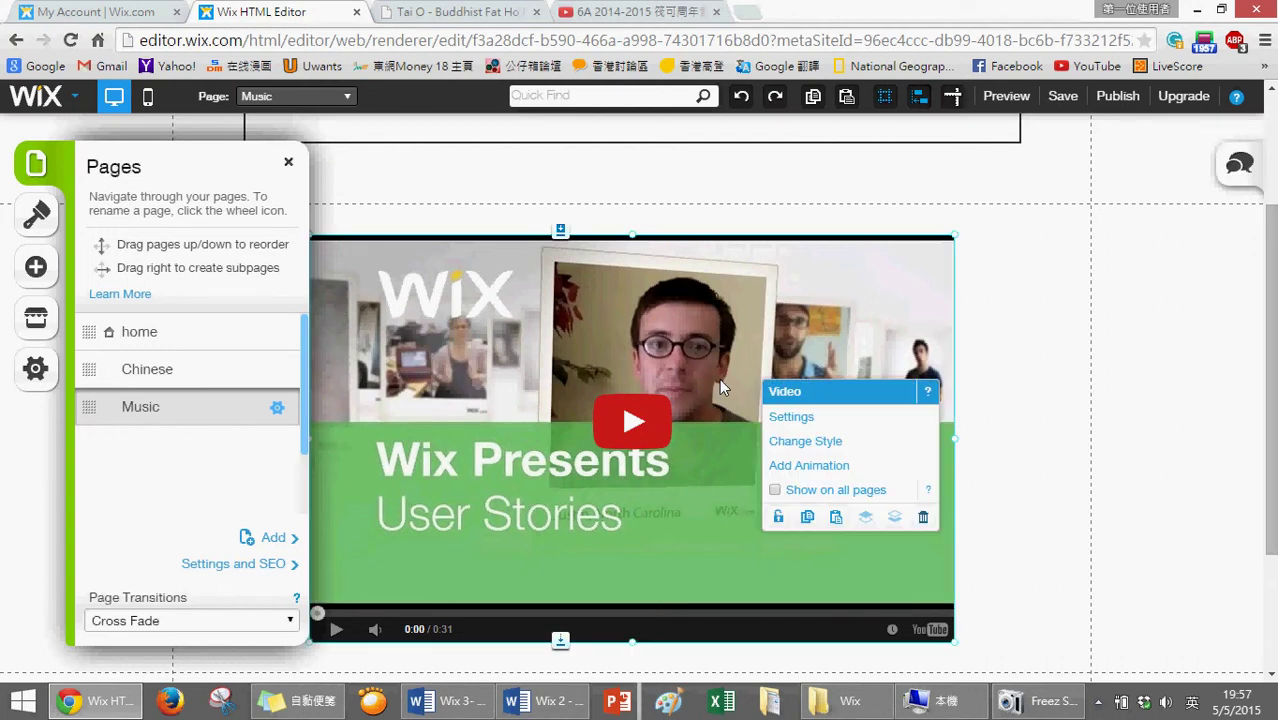
click(809, 422)
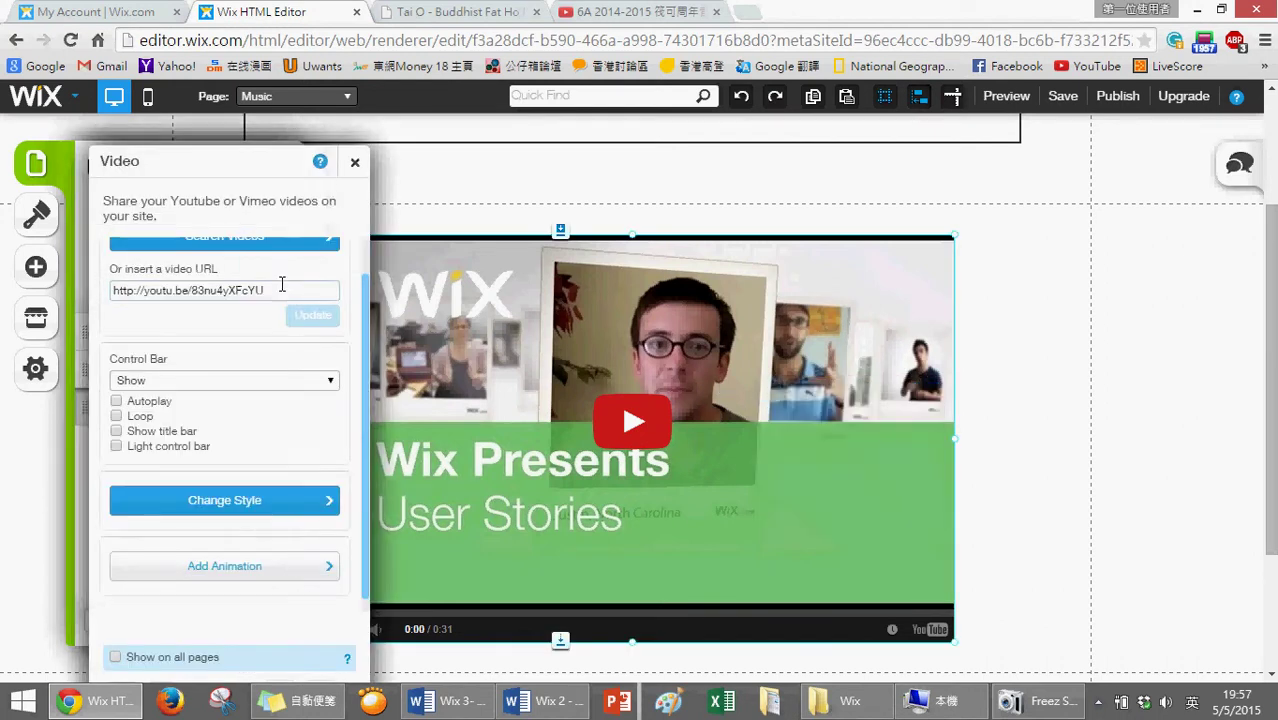
drag(285, 290, 120, 287)
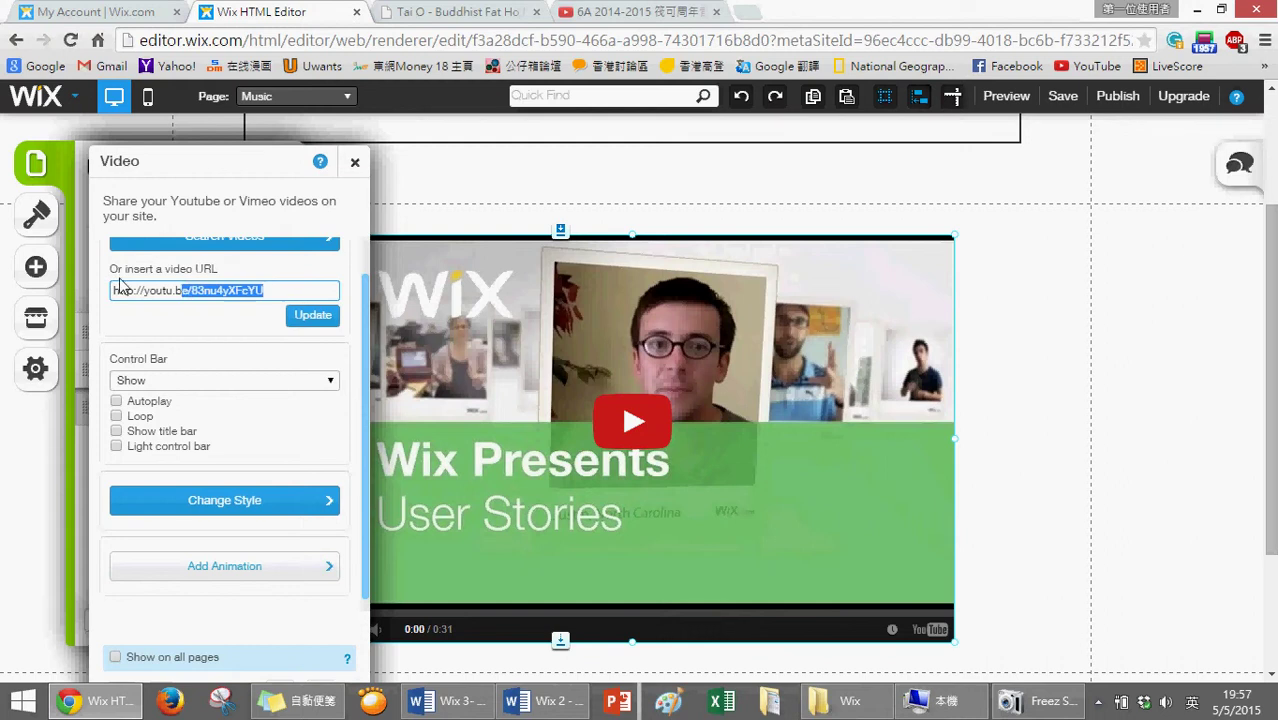
right_click(226, 292)
click(320, 402)
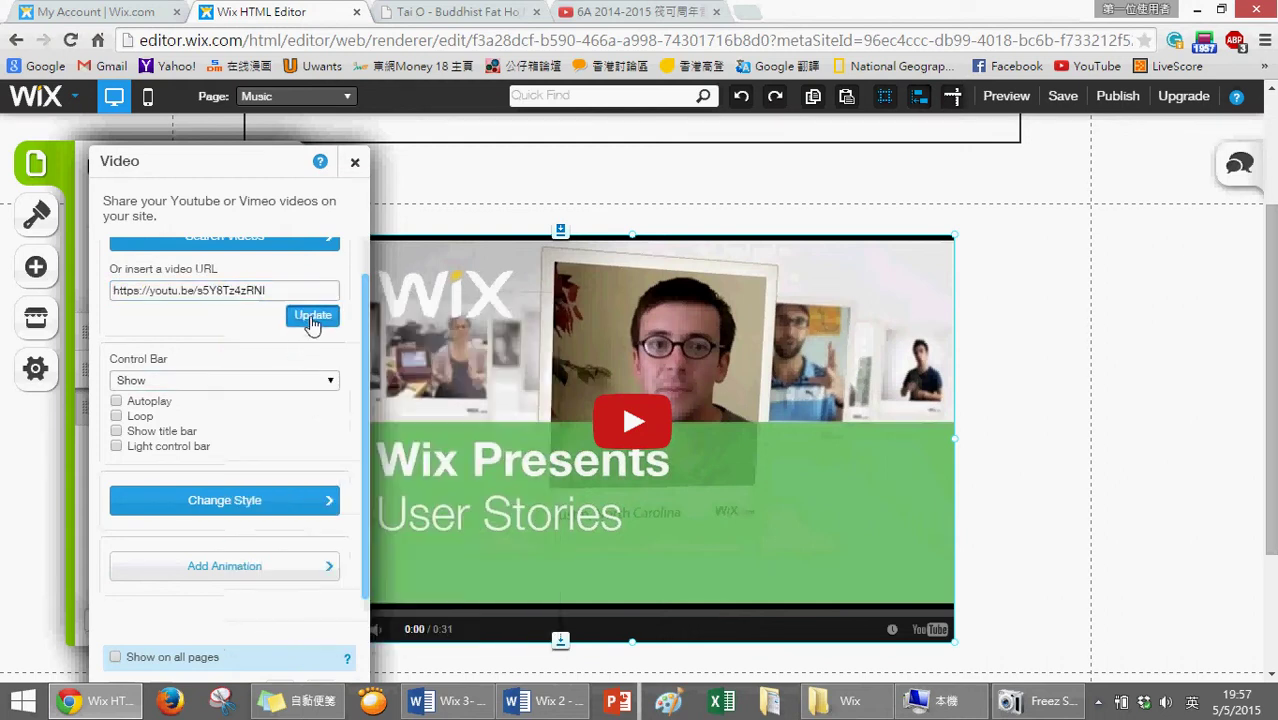
click(312, 318)
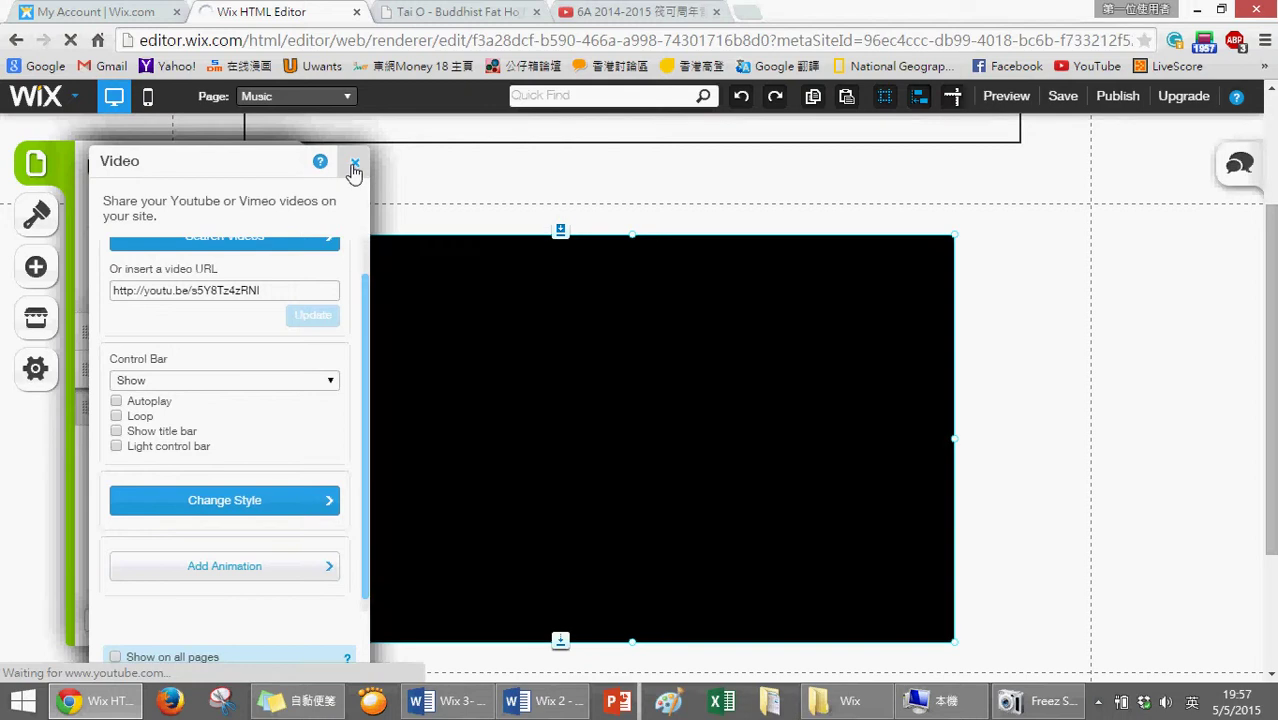
click(354, 166)
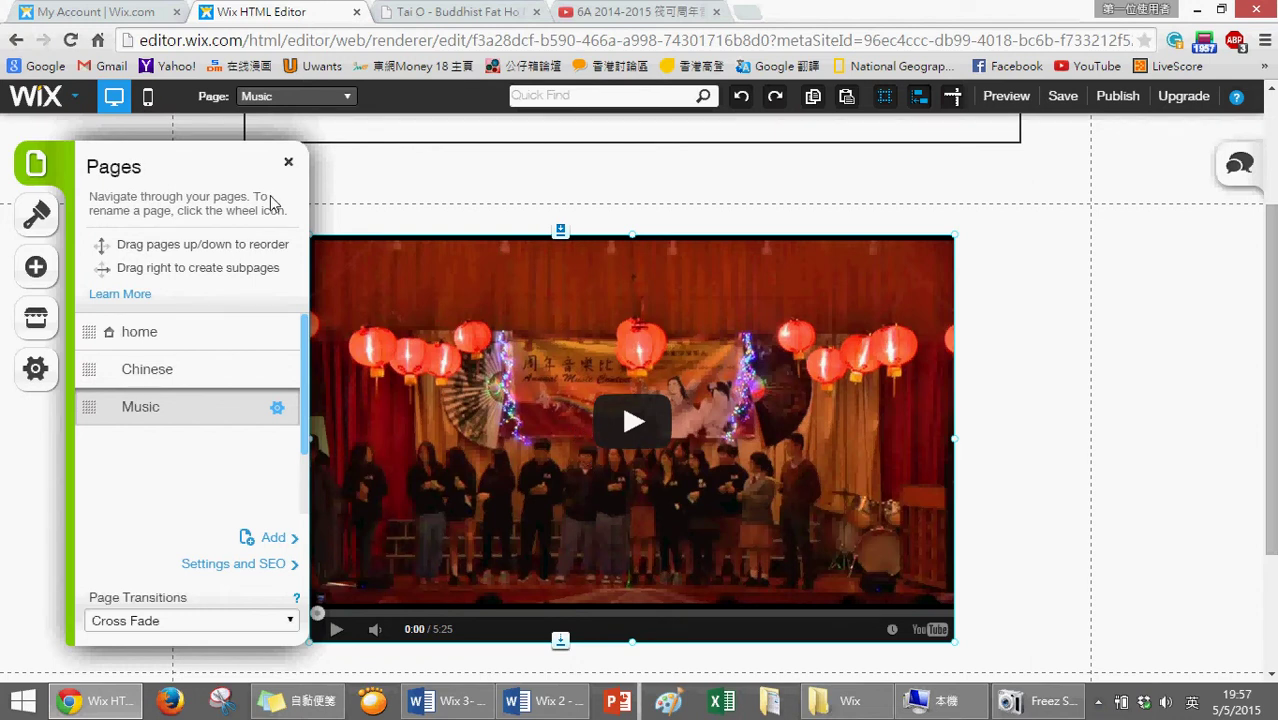
click(289, 166)
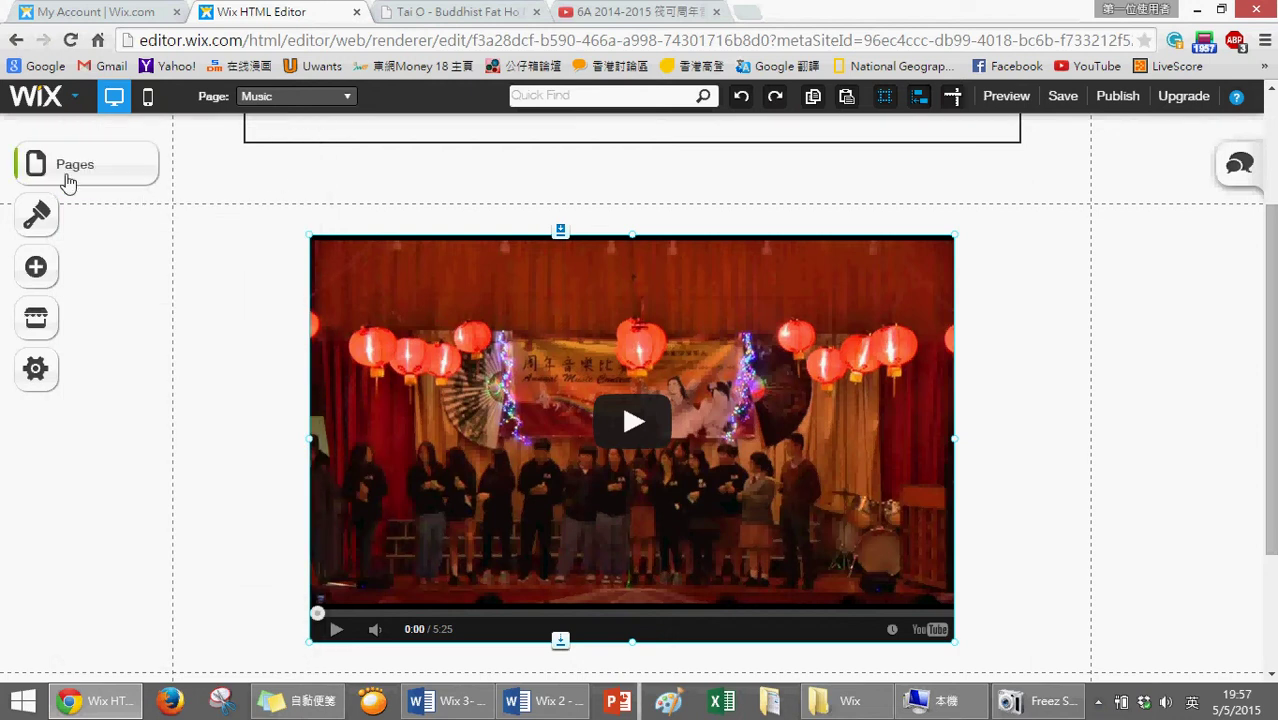
Switch the editor to the home page and scroll to its gallery
click(32, 167)
click(166, 336)
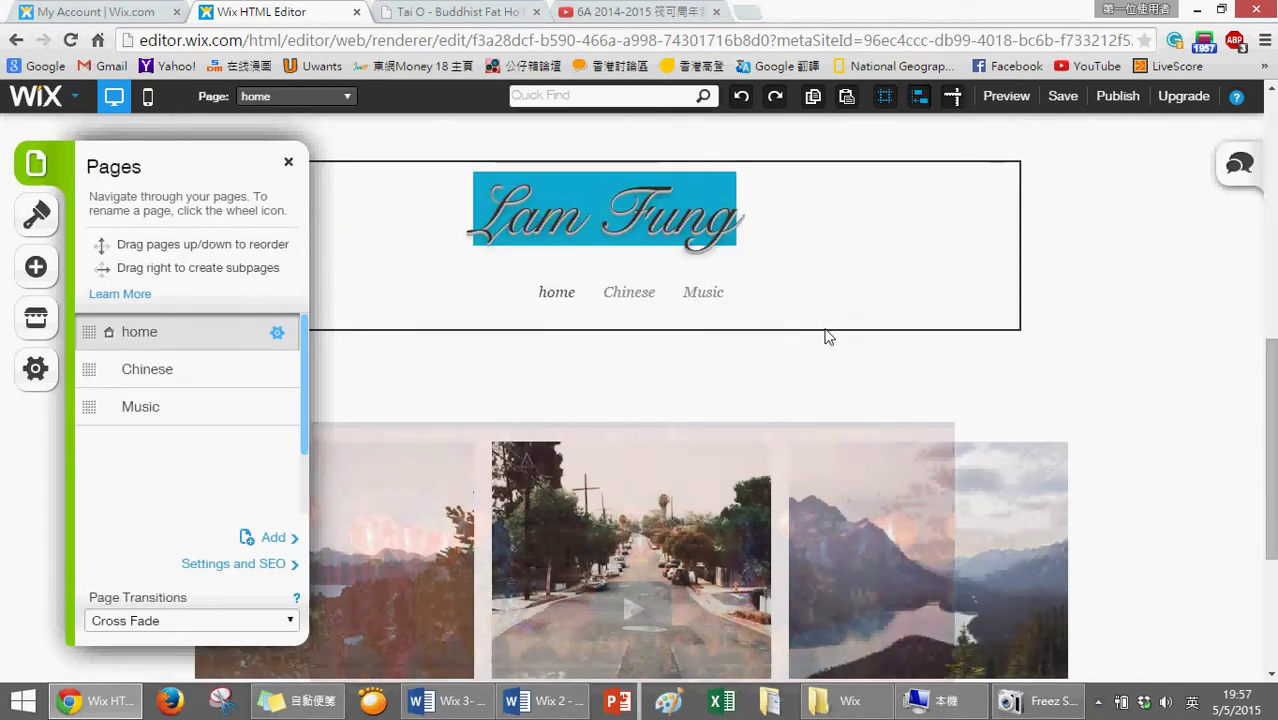
scroll(819, 365, down, 4)
click(286, 168)
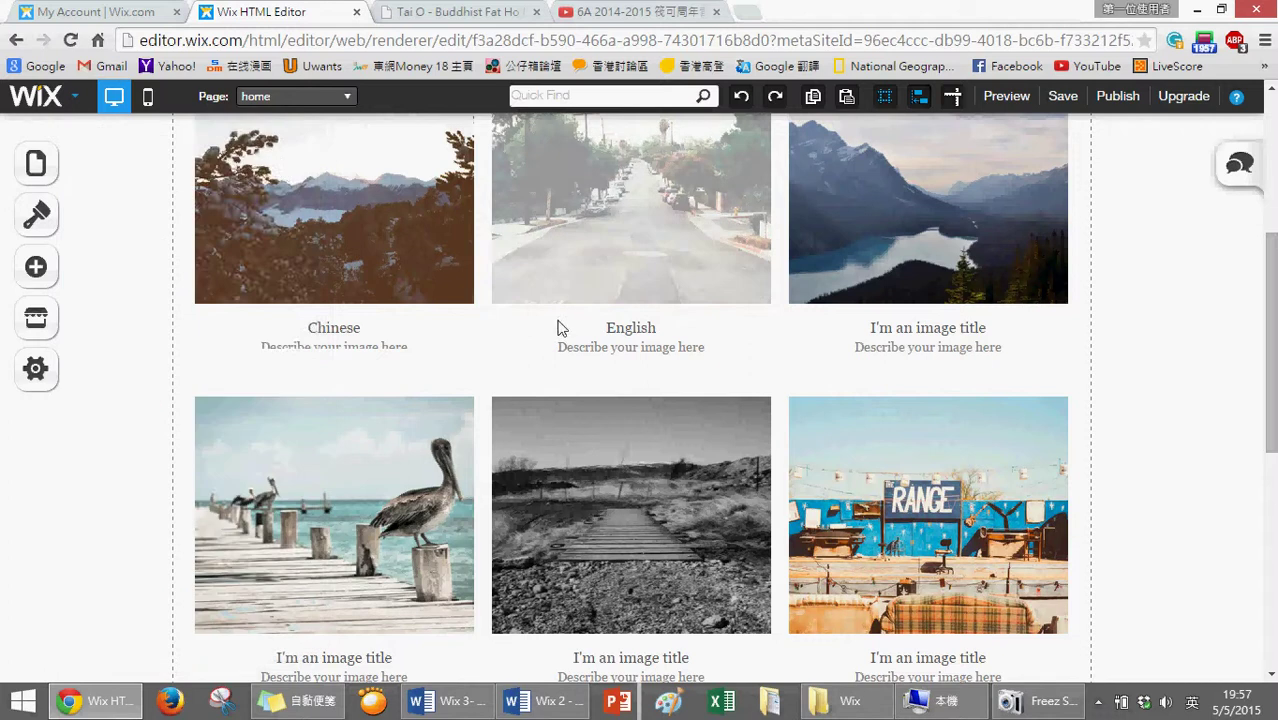
scroll(682, 346, down, 2)
scroll(418, 433, down, 3)
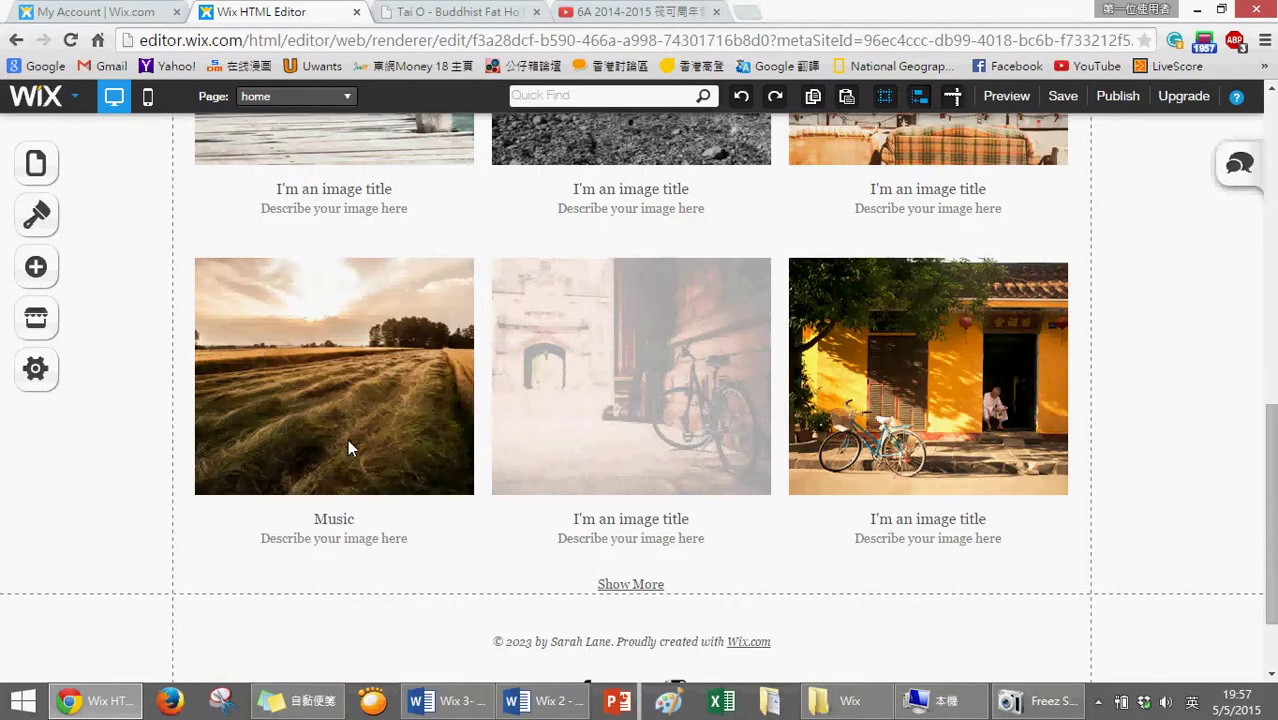
Link the gallery's wheat-field Music image to the Music page and save the organizer changes
click(351, 368)
click(479, 410)
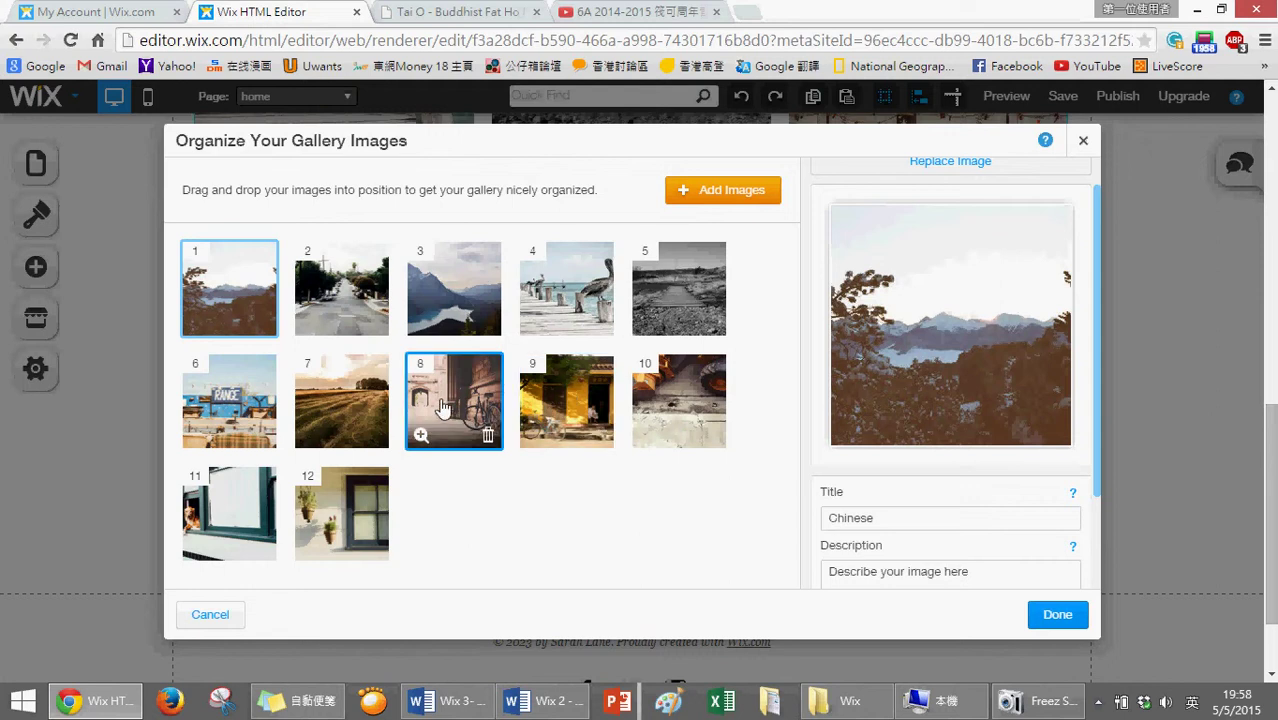
click(341, 398)
scroll(1097, 420, down, 1)
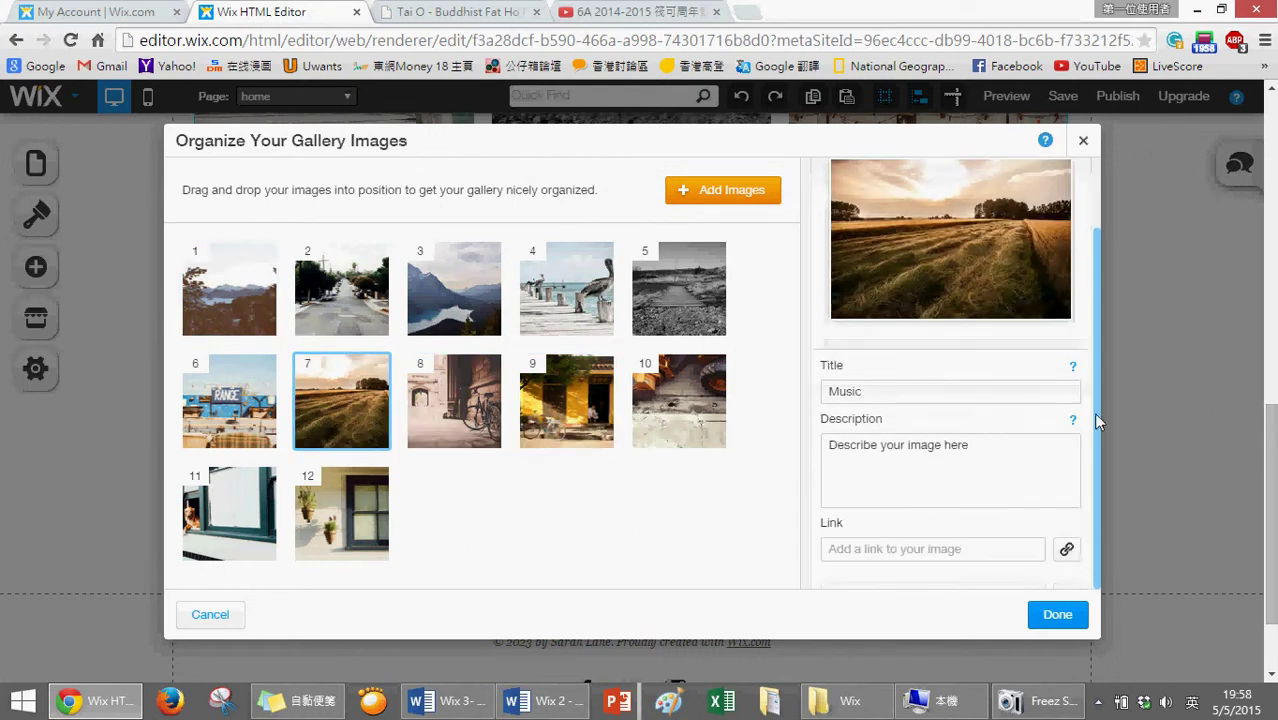
click(1067, 549)
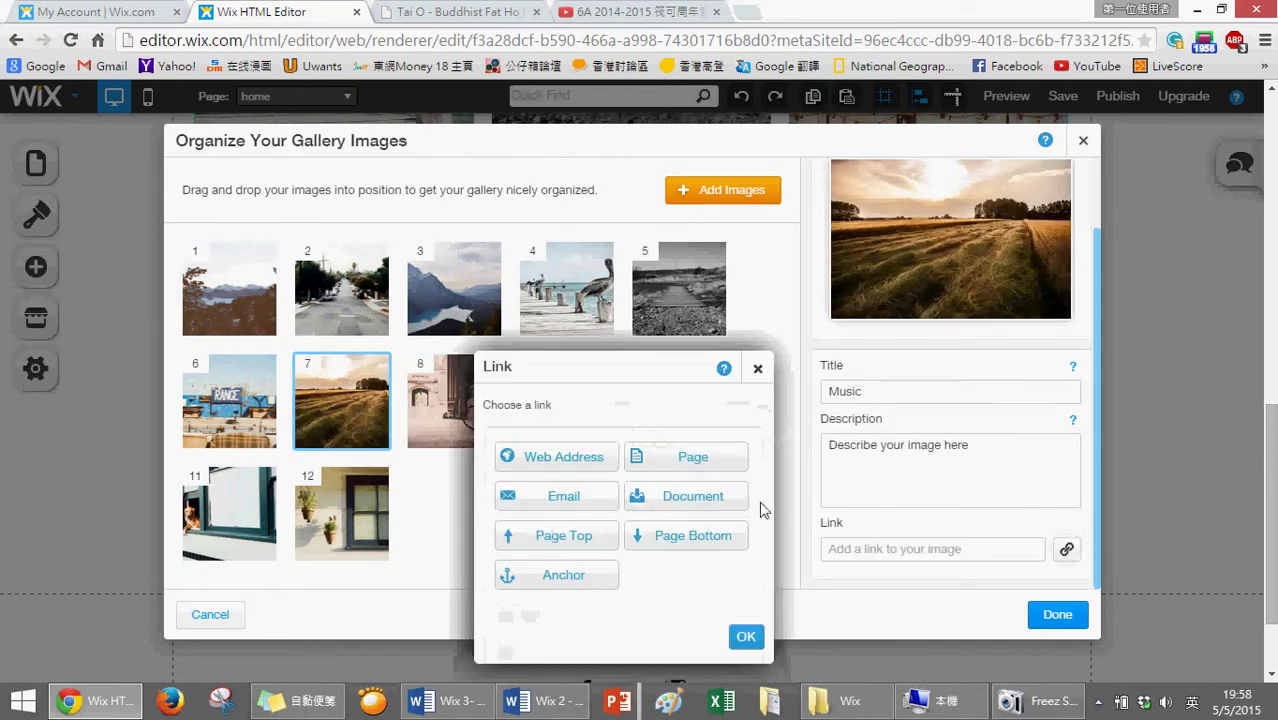
click(677, 460)
click(640, 497)
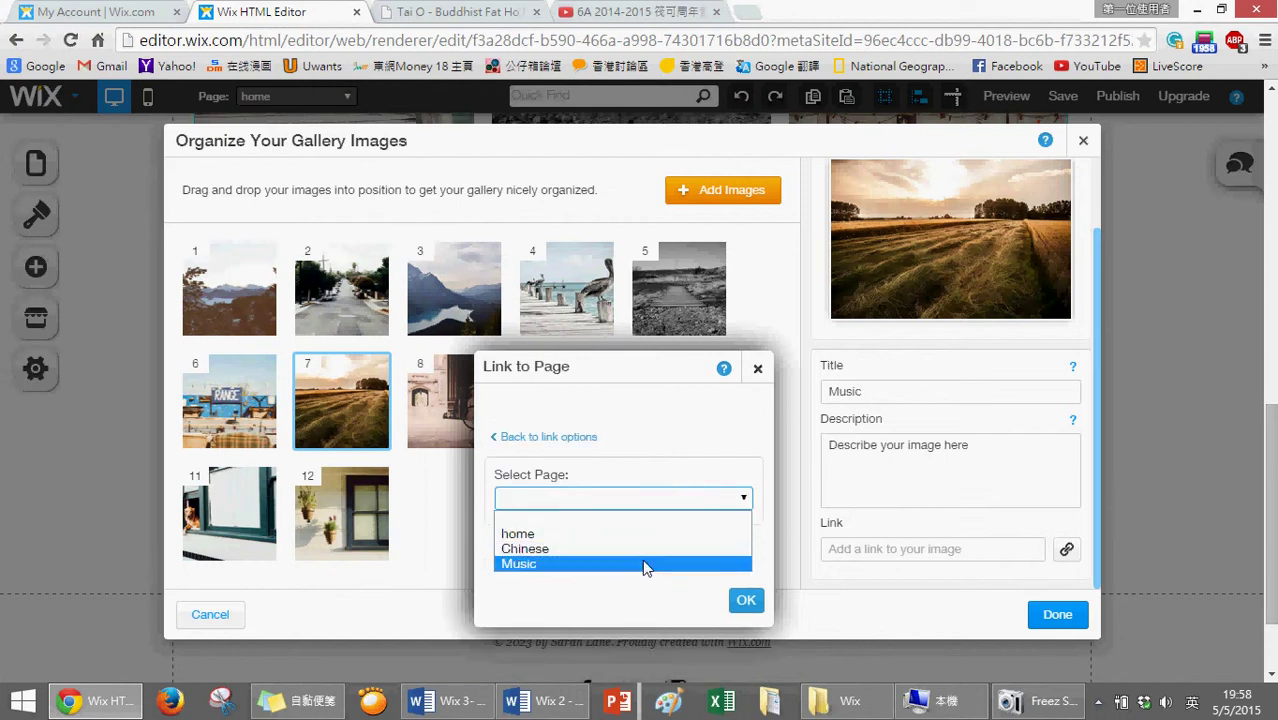
click(645, 565)
click(746, 600)
click(1057, 614)
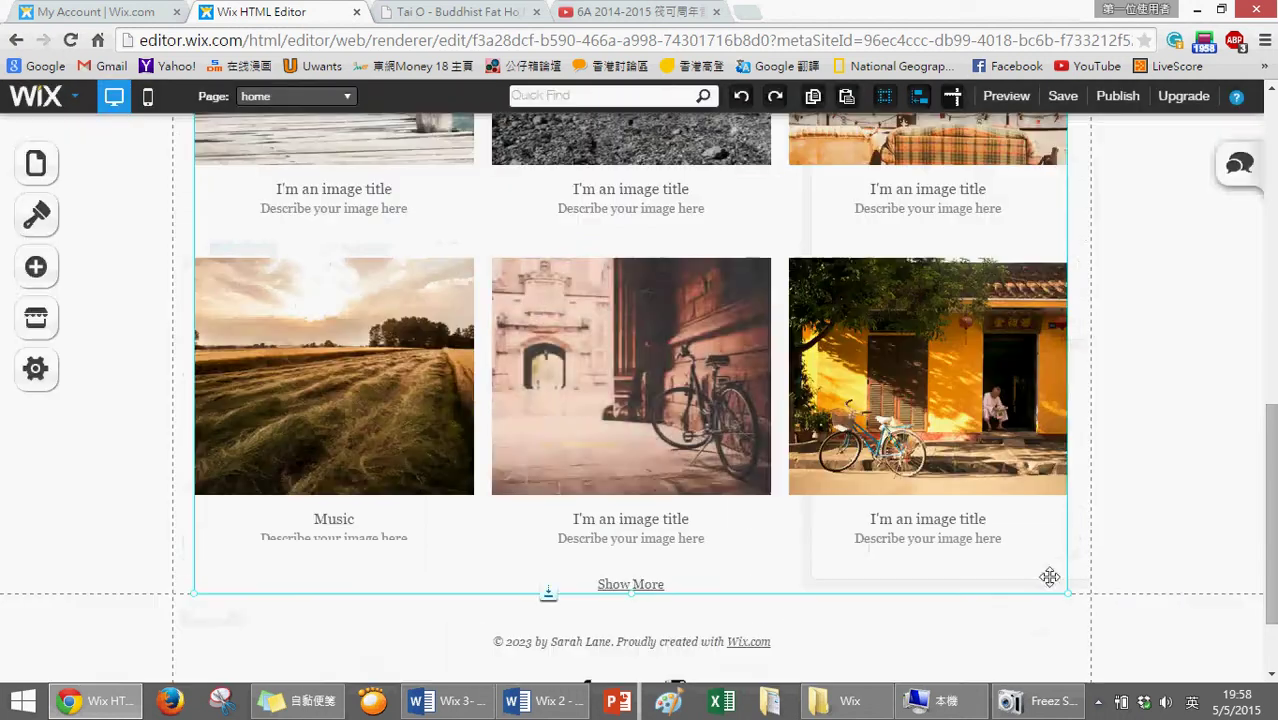
scroll(1080, 230, up, 5)
Preview the site, open the Music page from its gallery image, then play and pause the contest video
scroll(1088, 181, up, 3)
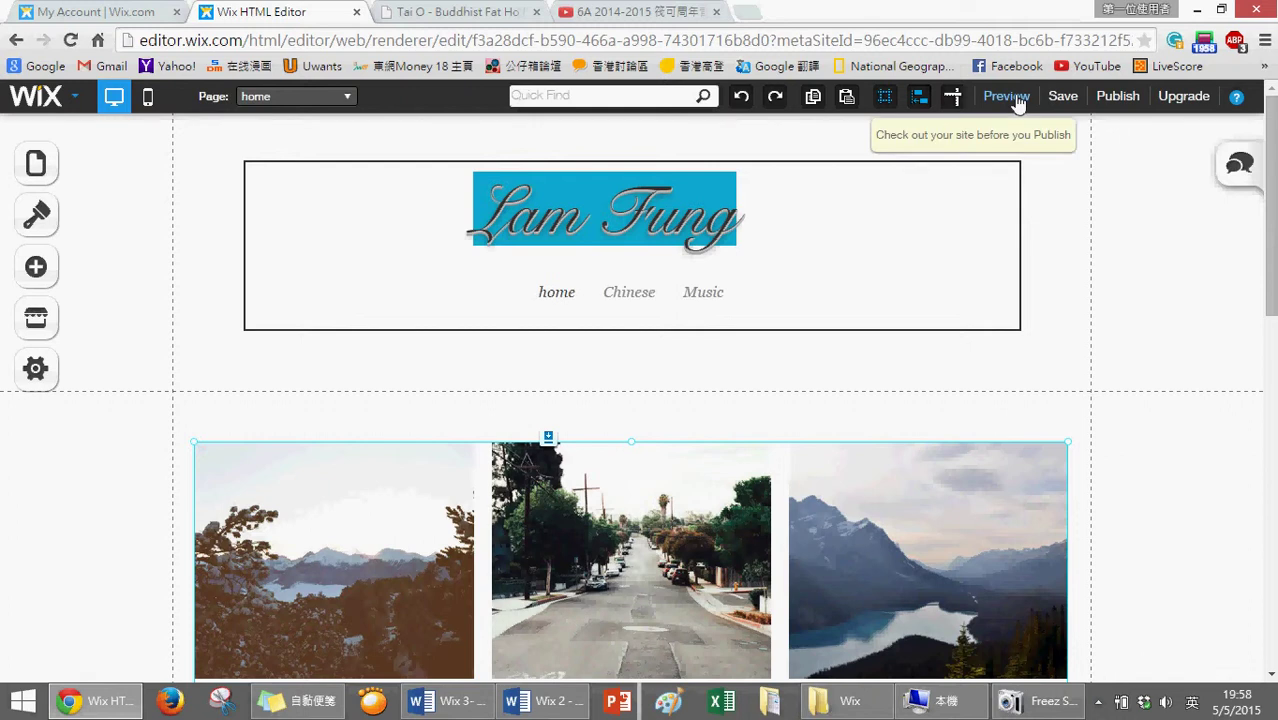
click(1016, 96)
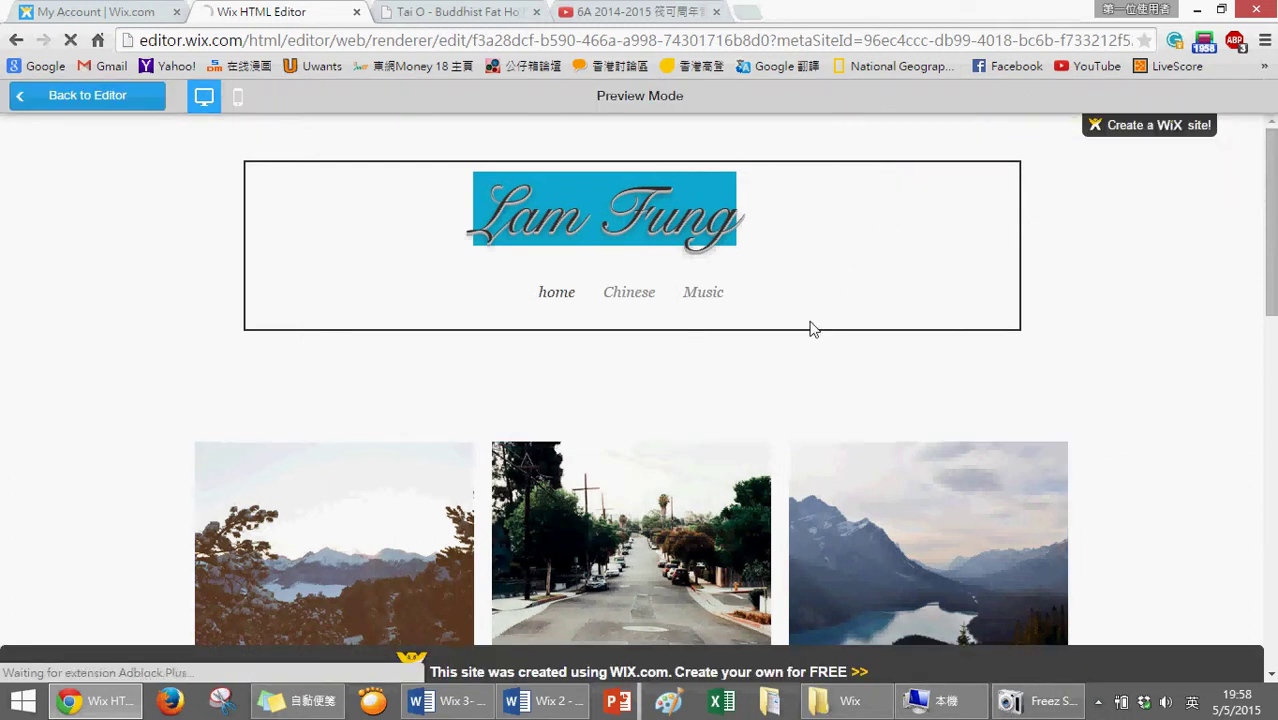
scroll(762, 331, down, 10)
click(310, 448)
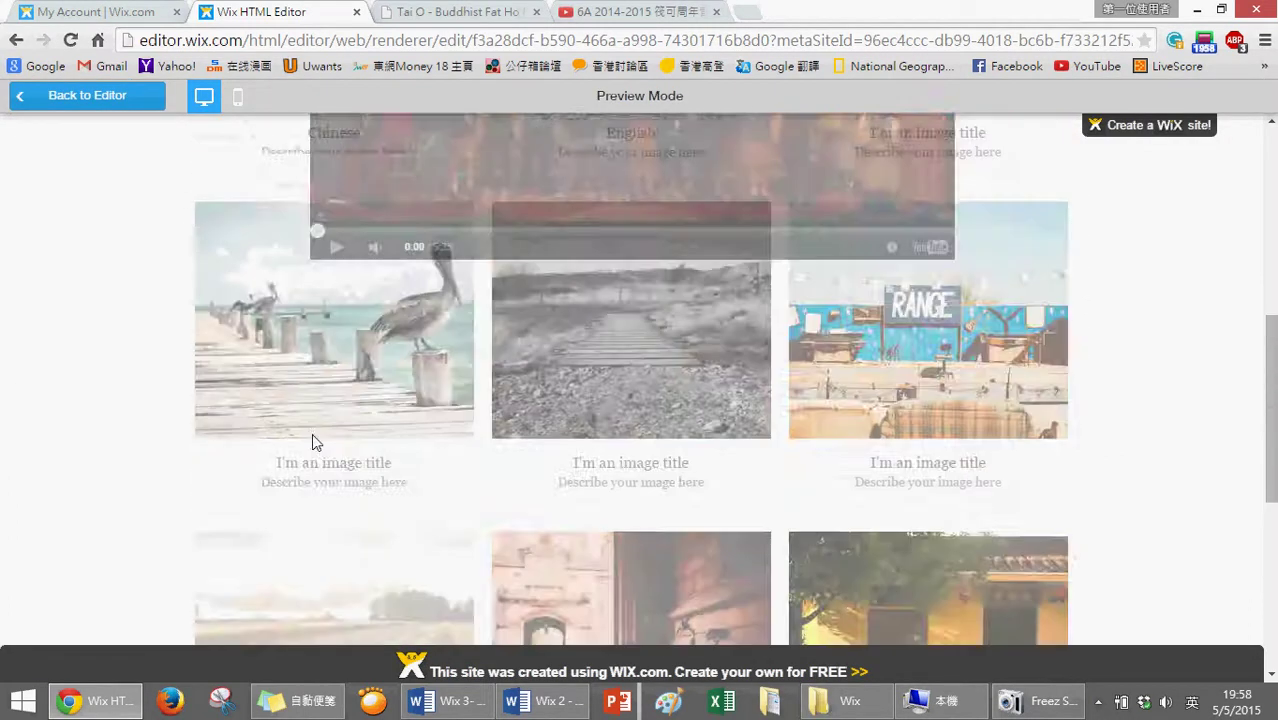
scroll(665, 408, down, 2)
click(636, 430)
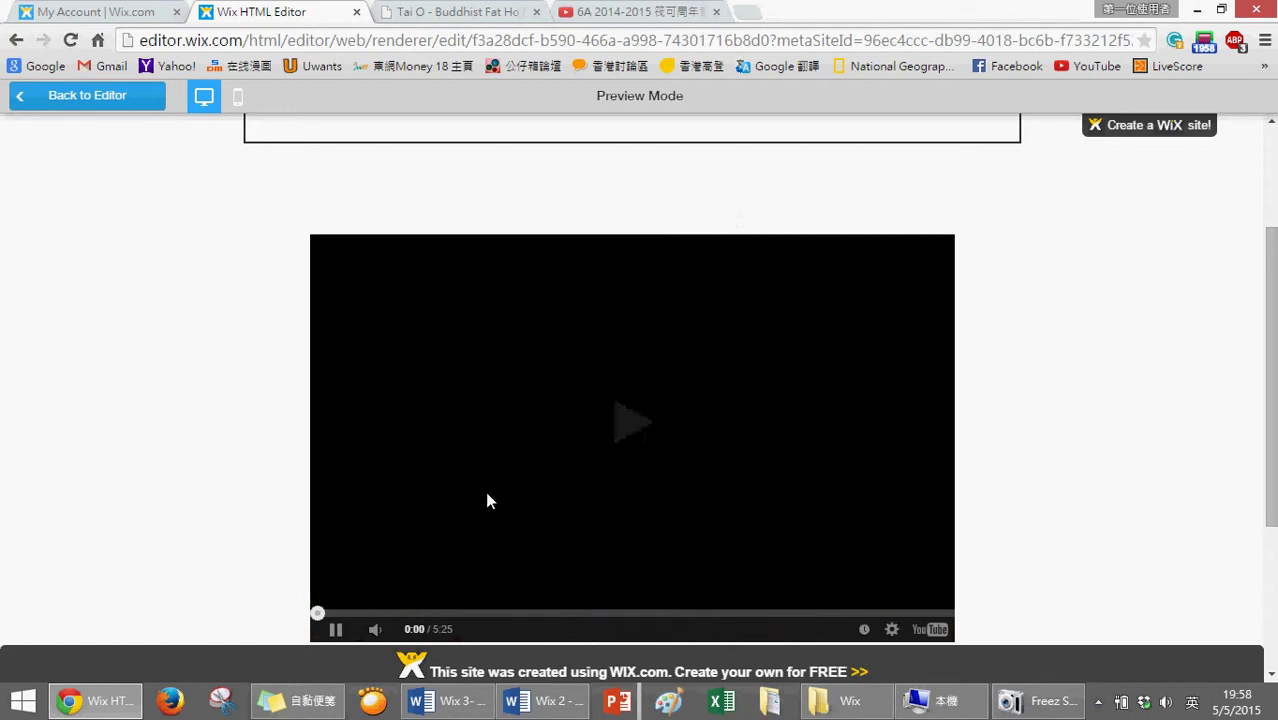
scroll(420, 503, down, 1)
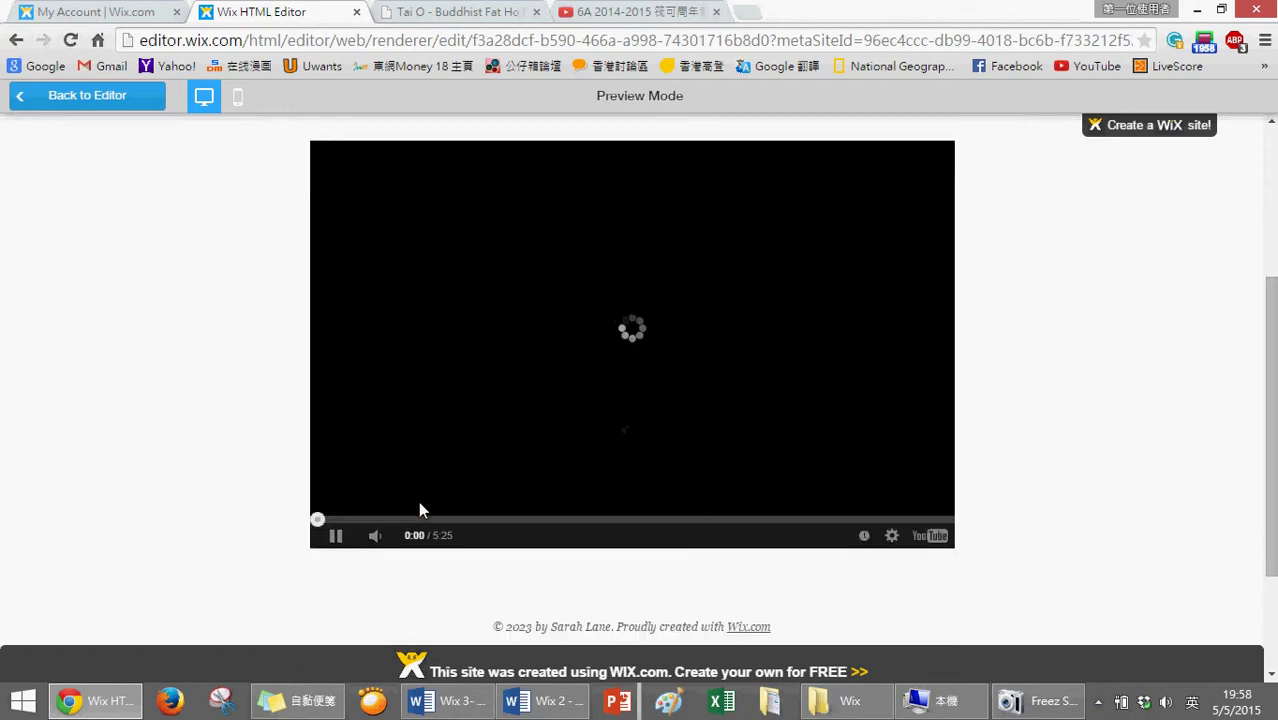
click(340, 550)
scroll(757, 412, up, 3)
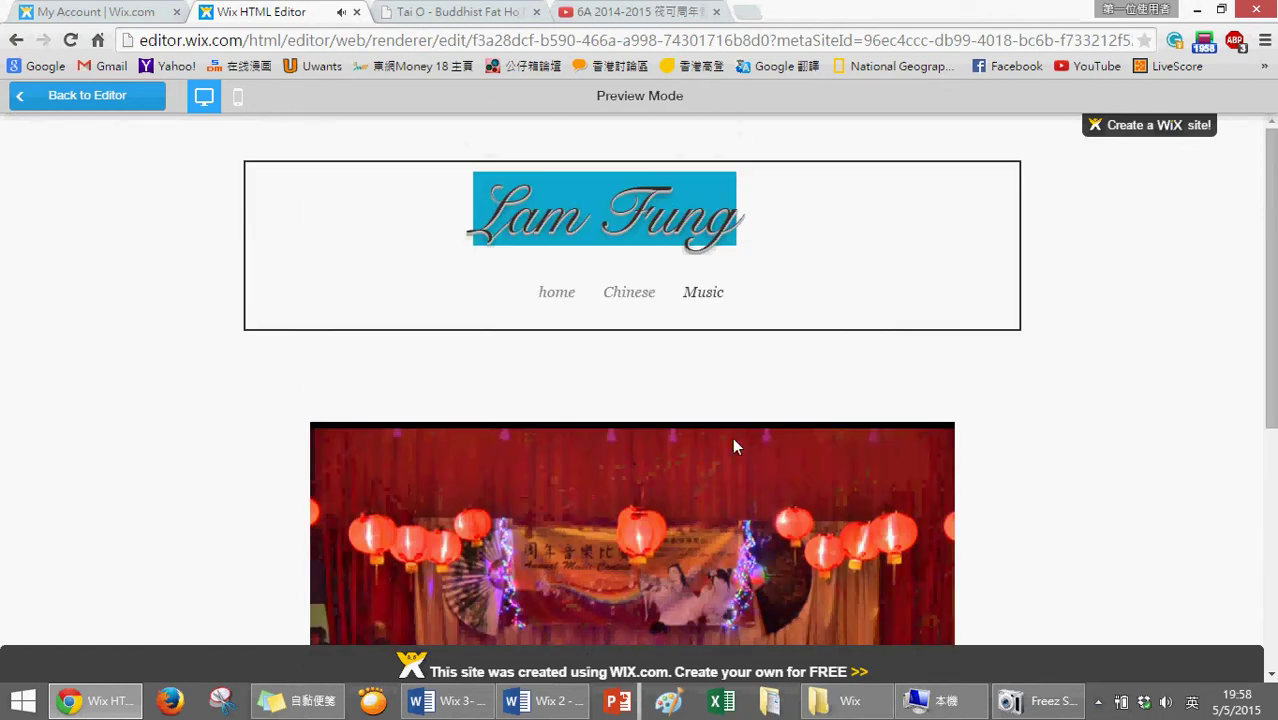